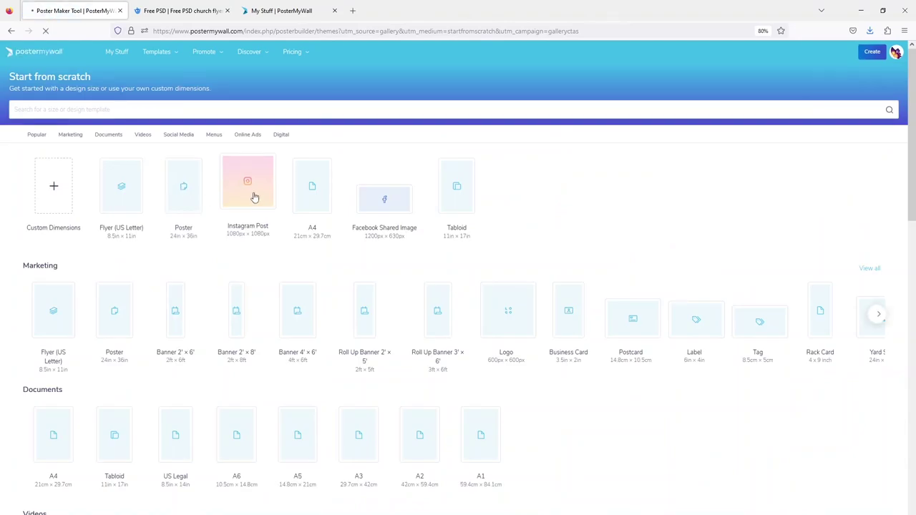
Start a new 1080×1080 Instagram Post design from scratch.
click(254, 196)
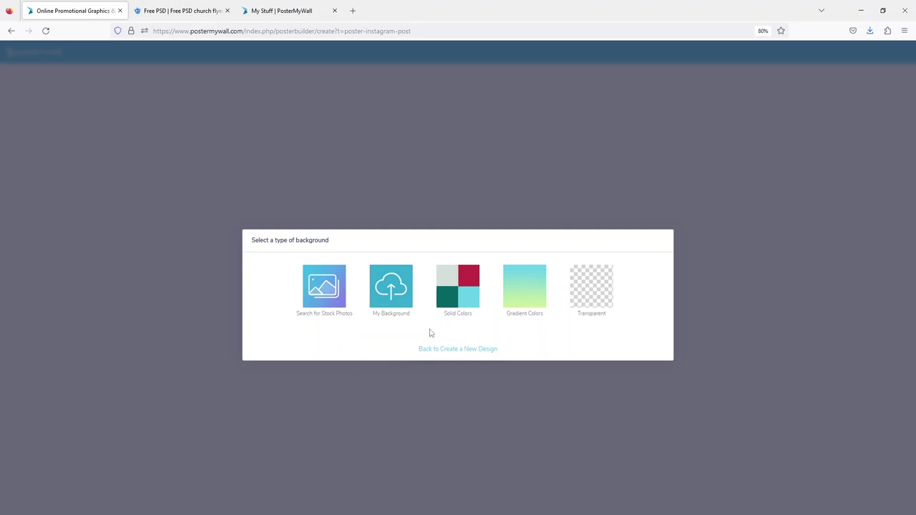
Apply a solid dark blue background colour to the Instagram Post canvas.
click(468, 286)
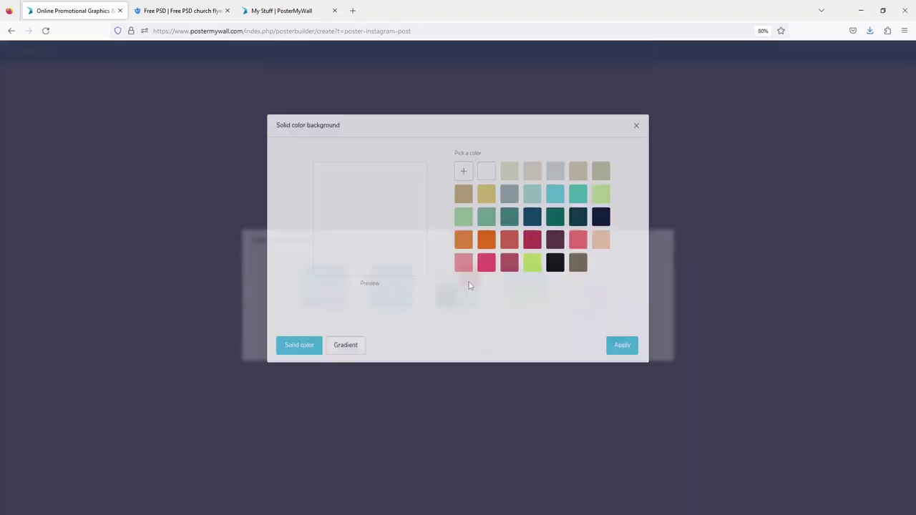
click(531, 273)
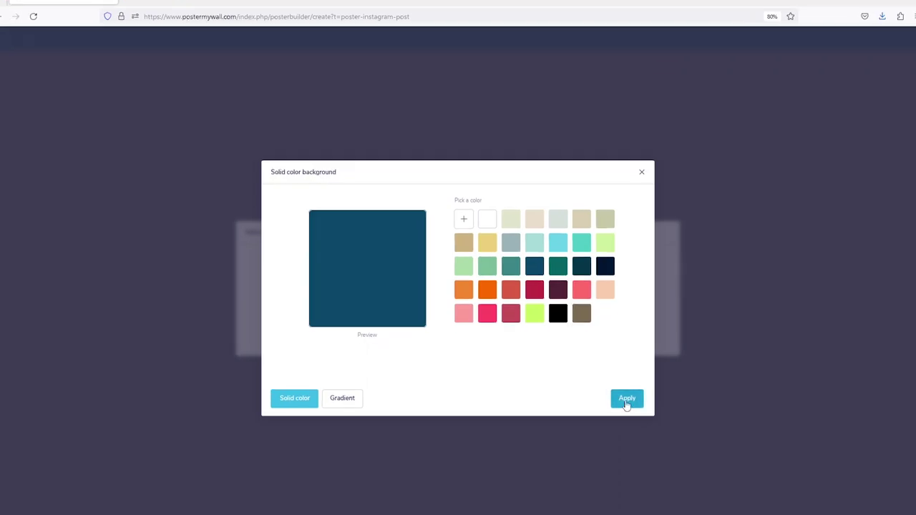
click(622, 401)
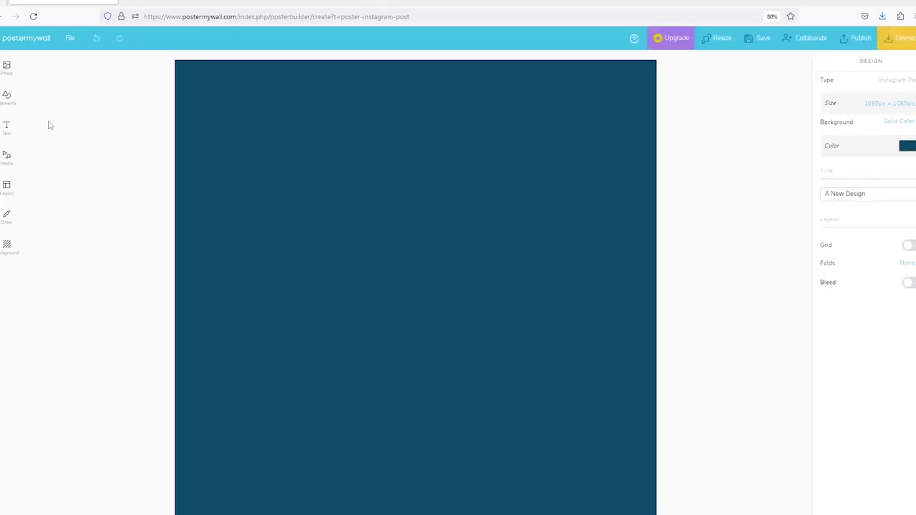
Add the purple-orange-pink image from Gradient backgrounds and stretch it to fill the canvas.
click(7, 66)
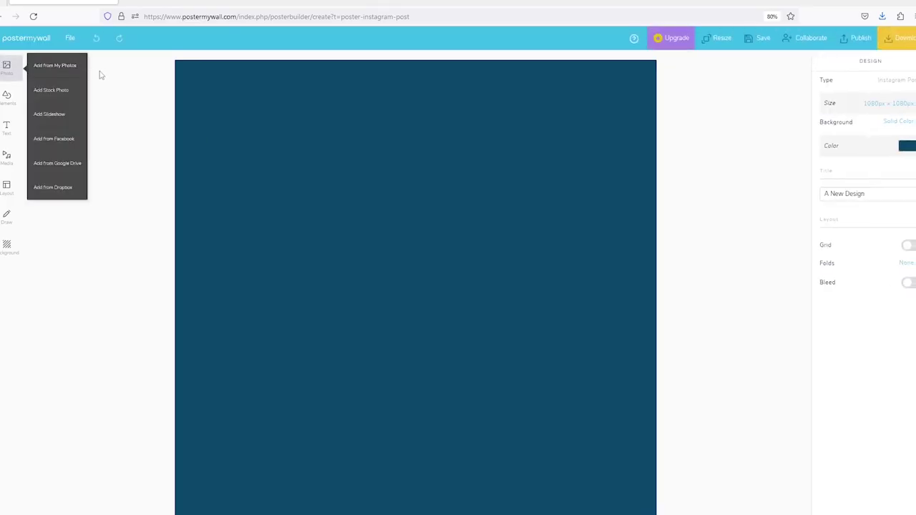
click(45, 67)
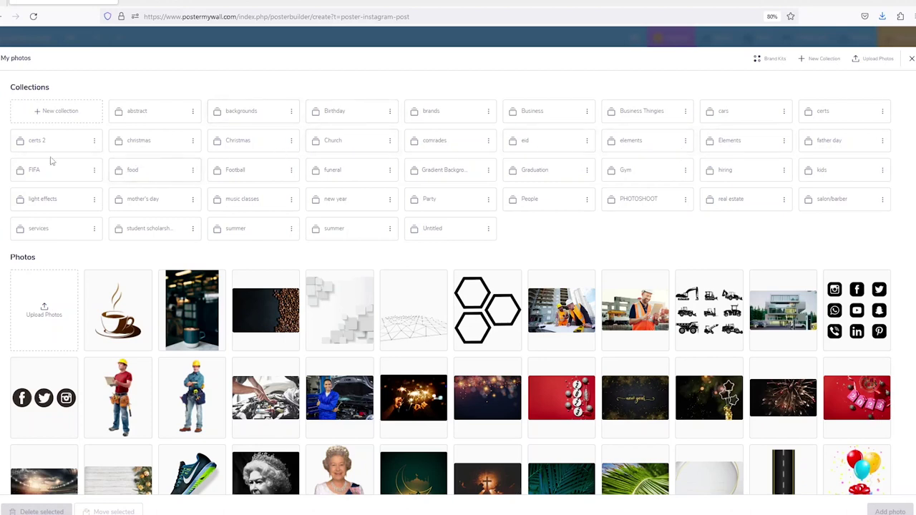
click(440, 176)
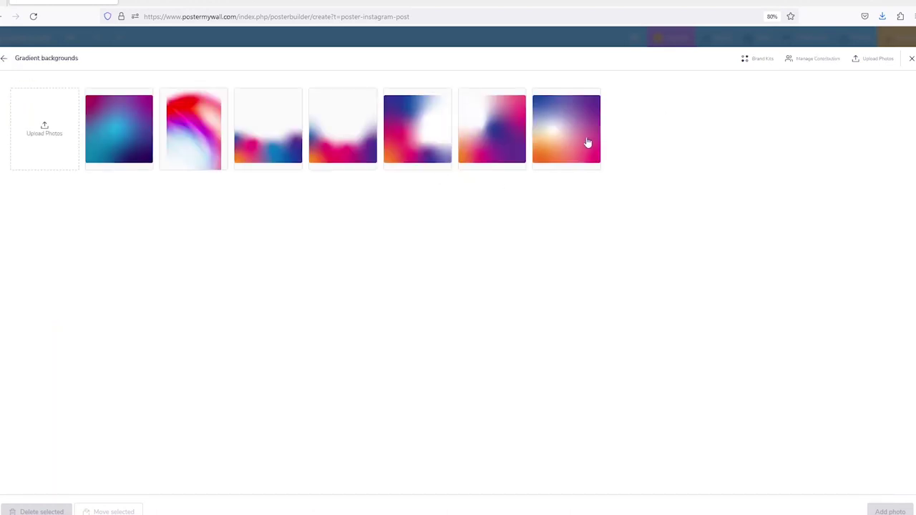
click(583, 139)
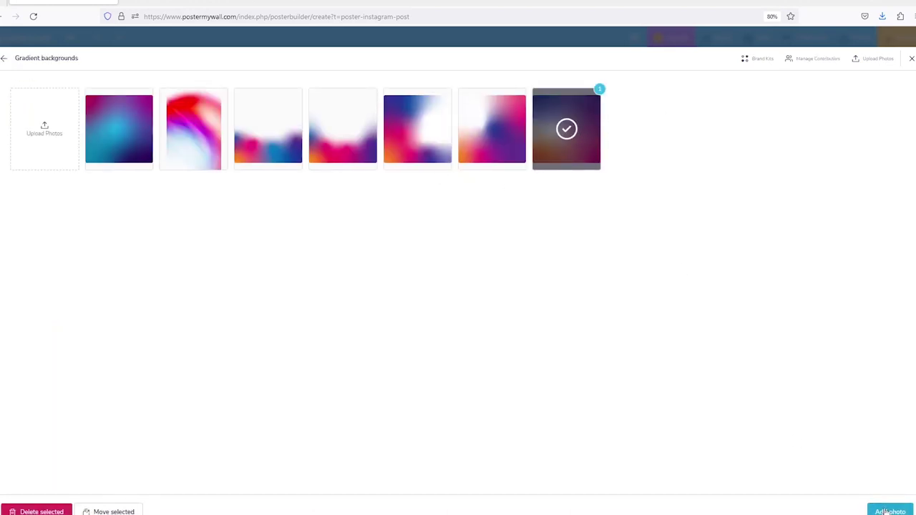
click(887, 509)
drag(349, 245, 299, 172)
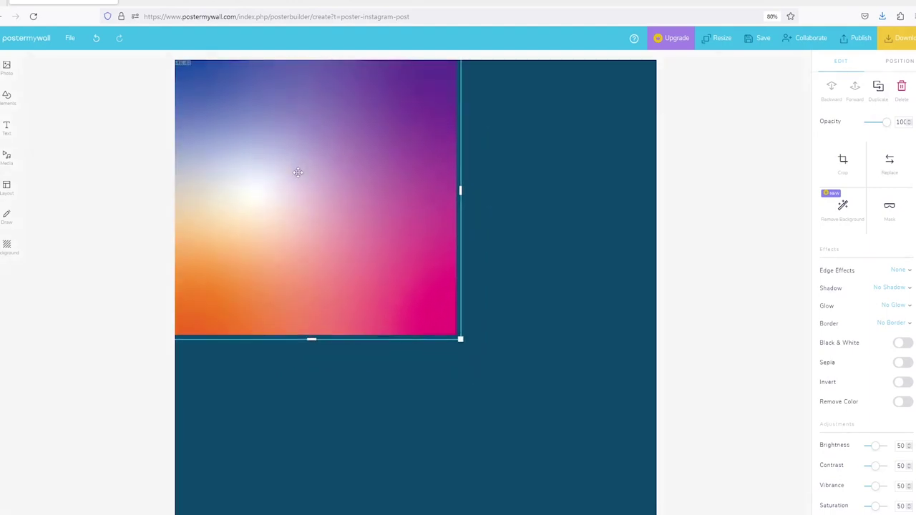
drag(468, 351, 657, 514)
key(Escape)
click(563, 341)
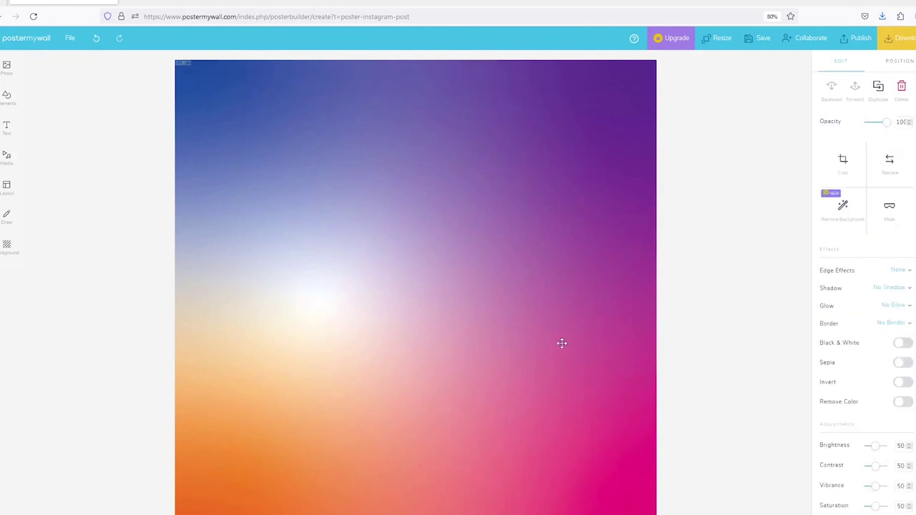
Try a colour tint on the gradient image, shifting it from reddish to purple.
click(691, 279)
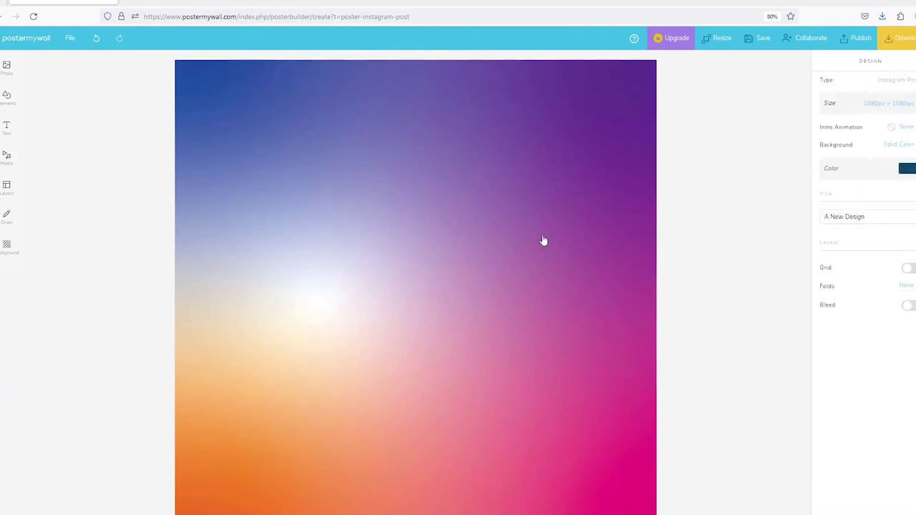
click(544, 241)
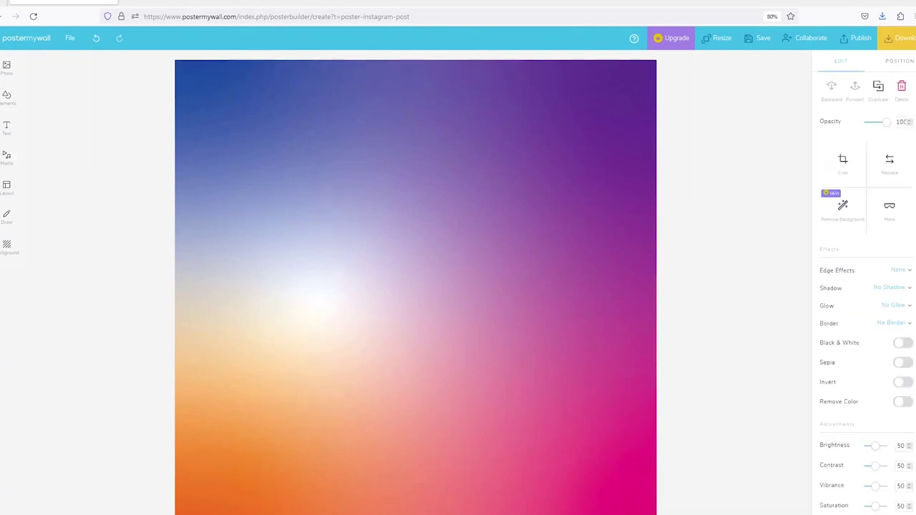
click(693, 222)
click(592, 244)
scroll(911, 410, down, 2)
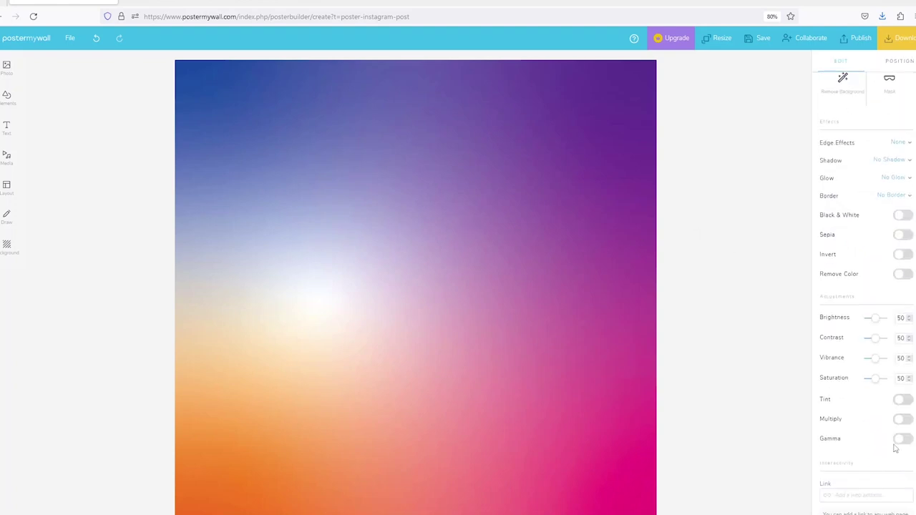
click(902, 400)
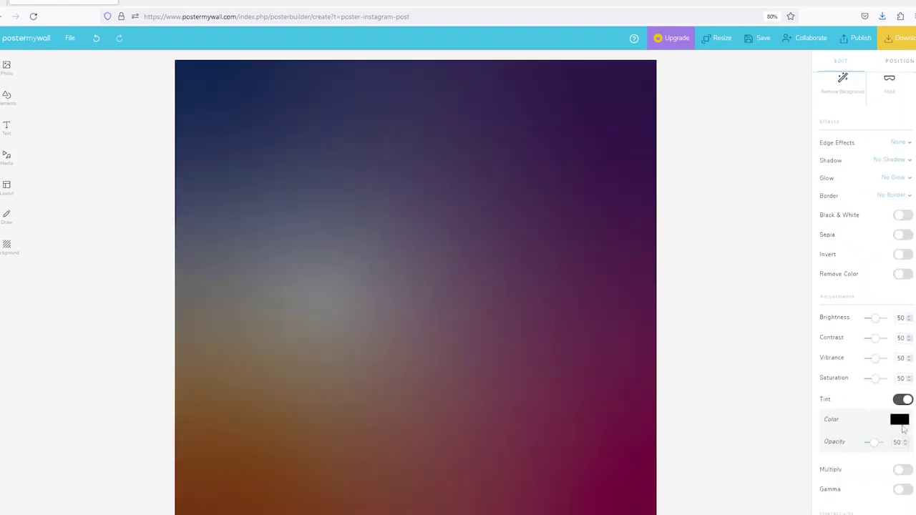
click(899, 419)
click(887, 114)
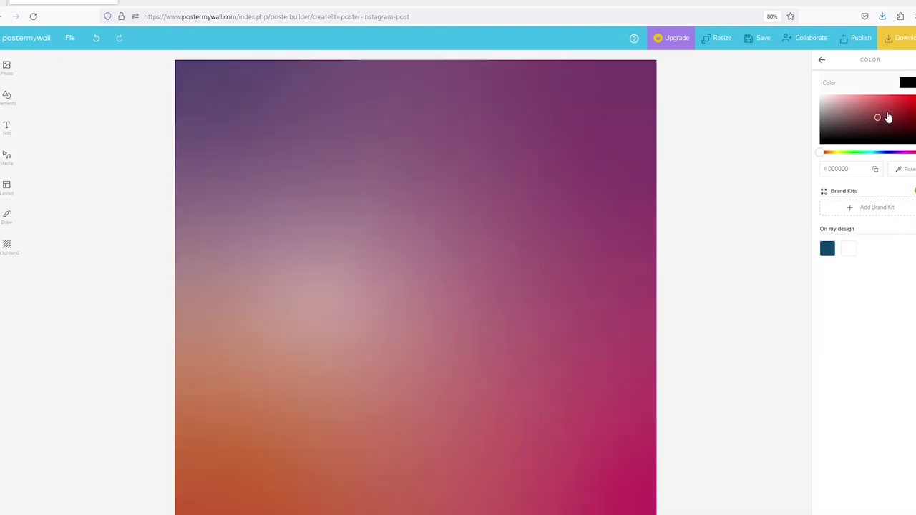
click(893, 154)
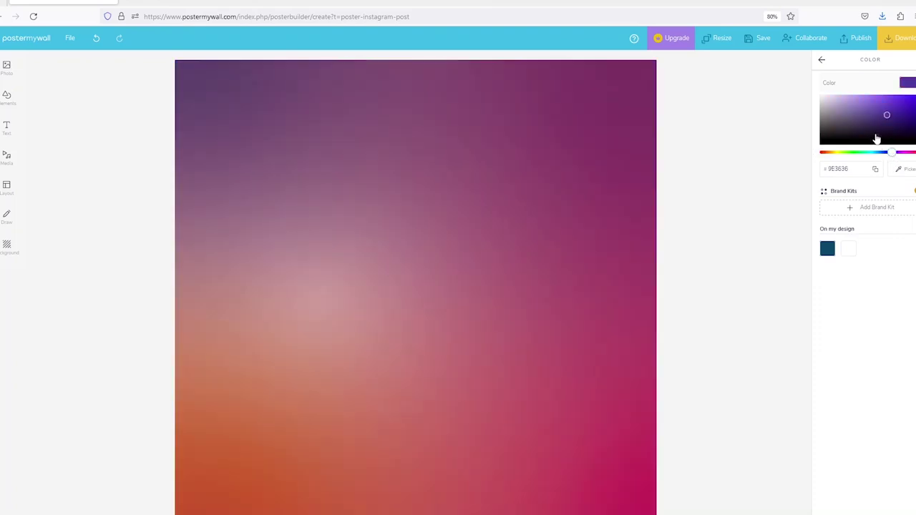
click(826, 63)
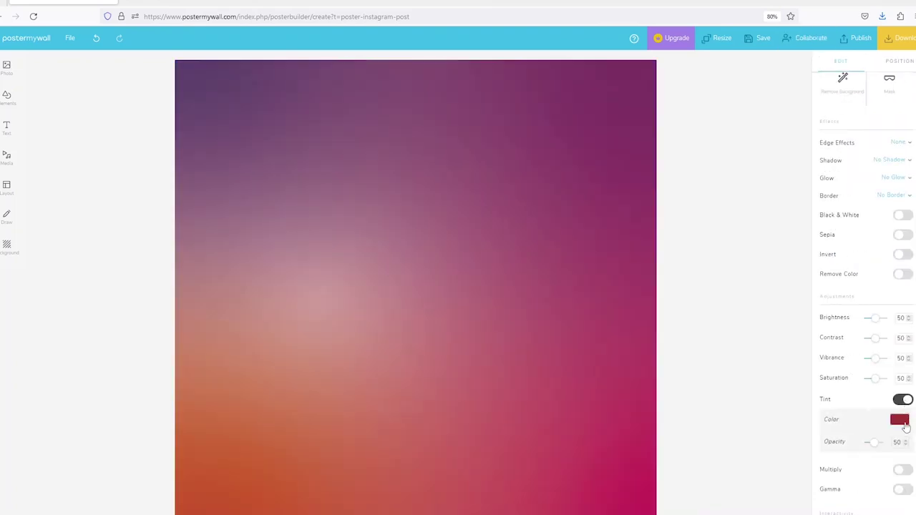
Replace the tint with a bright magenta (BF1FBF) Multiply effect on the gradient.
click(902, 400)
click(903, 420)
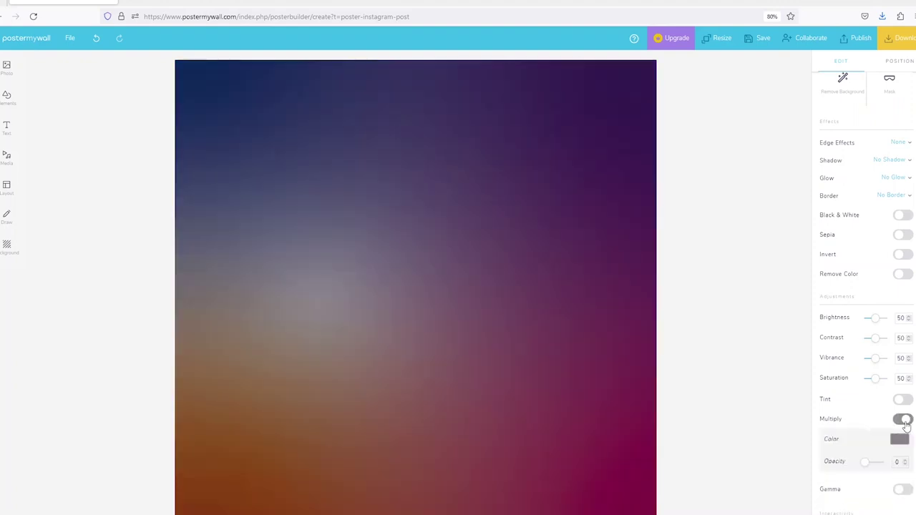
click(899, 438)
drag(891, 133, 913, 105)
click(781, 178)
click(478, 344)
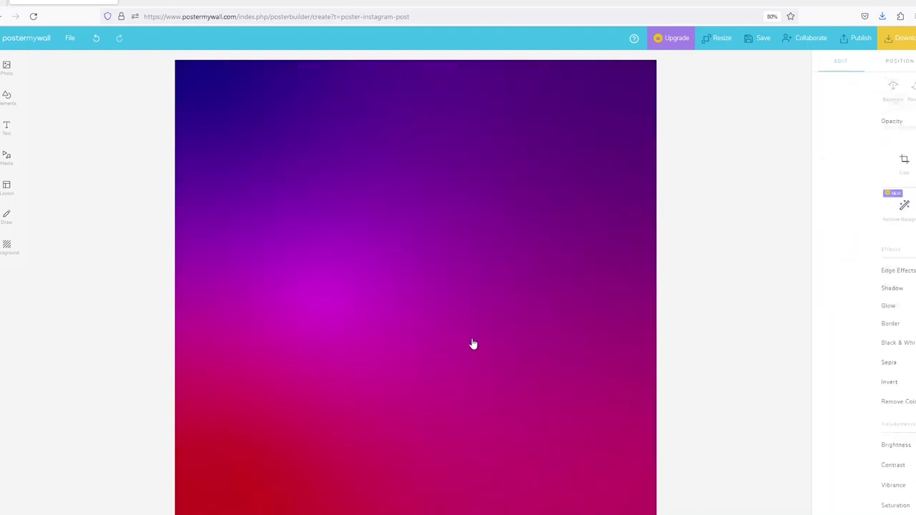
Add the brown torn-paper image from the Elements collection to the poster.
click(39, 113)
mouse_move(2, 77)
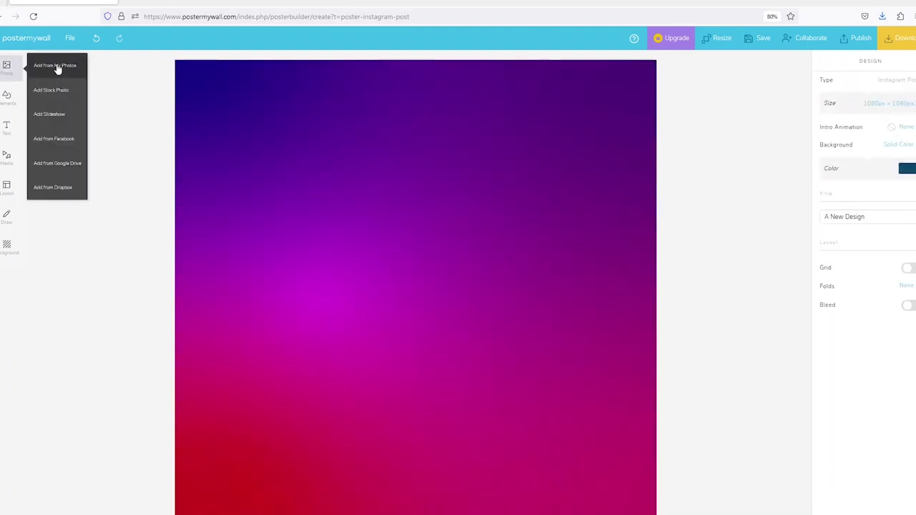
click(56, 66)
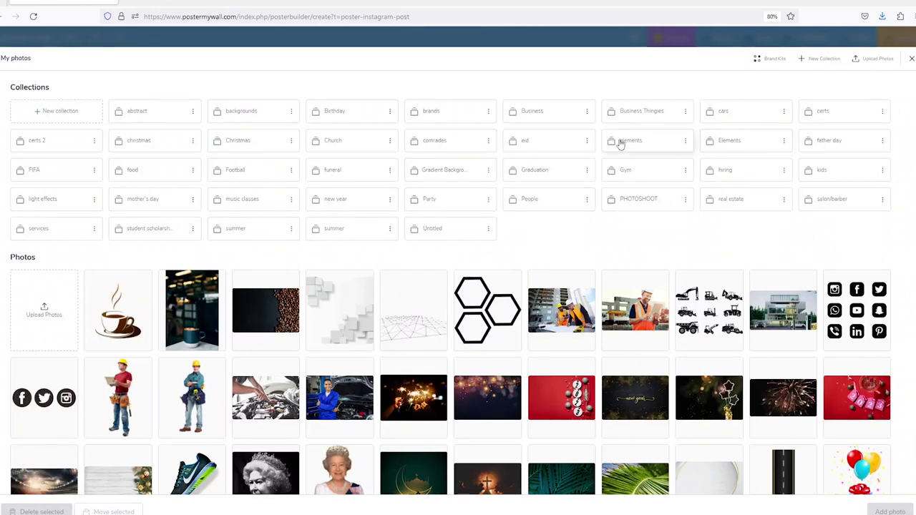
click(725, 143)
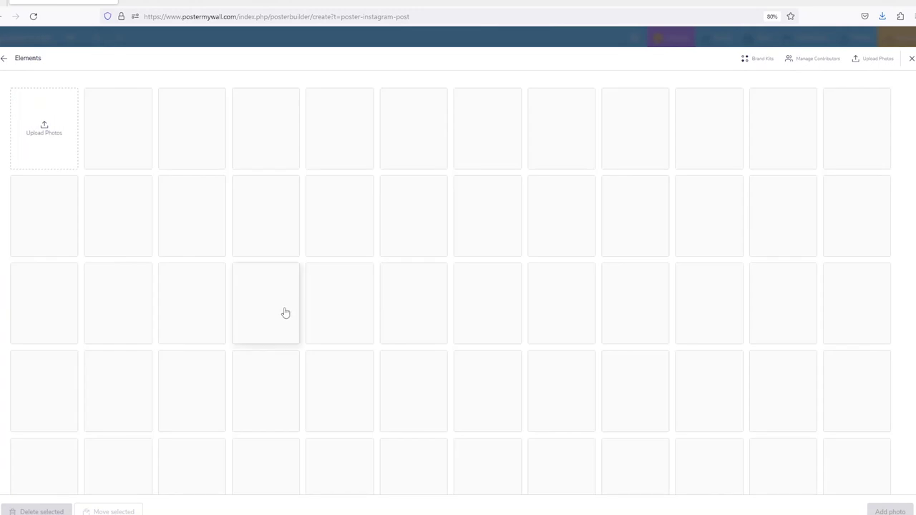
click(261, 136)
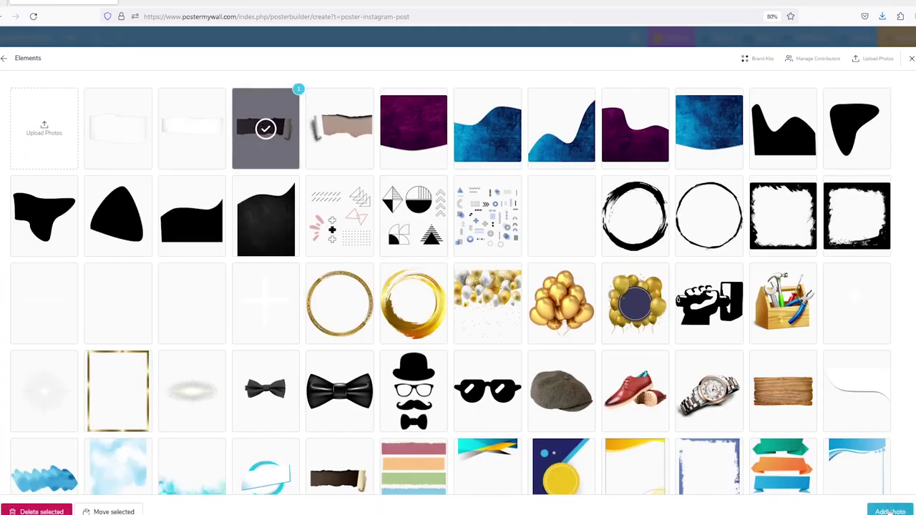
click(890, 511)
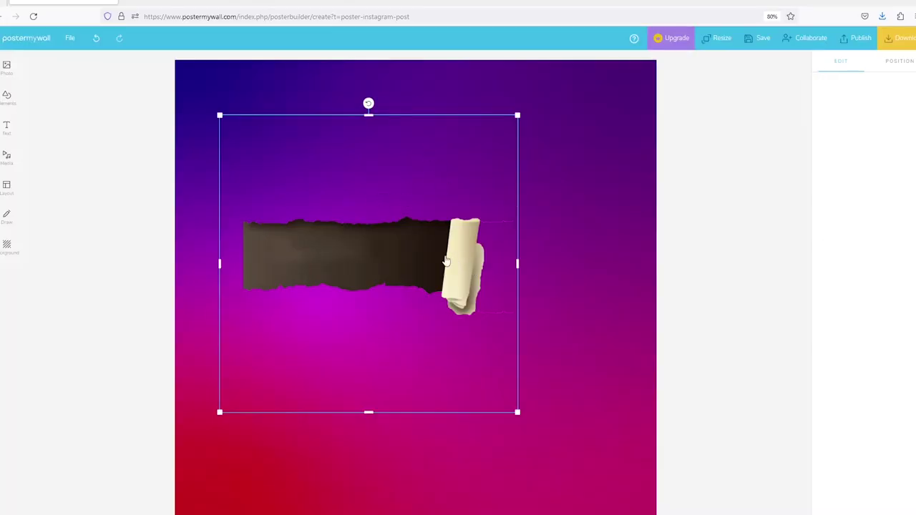
Crop the torn paper to remove the empty space and the curled end.
click(843, 159)
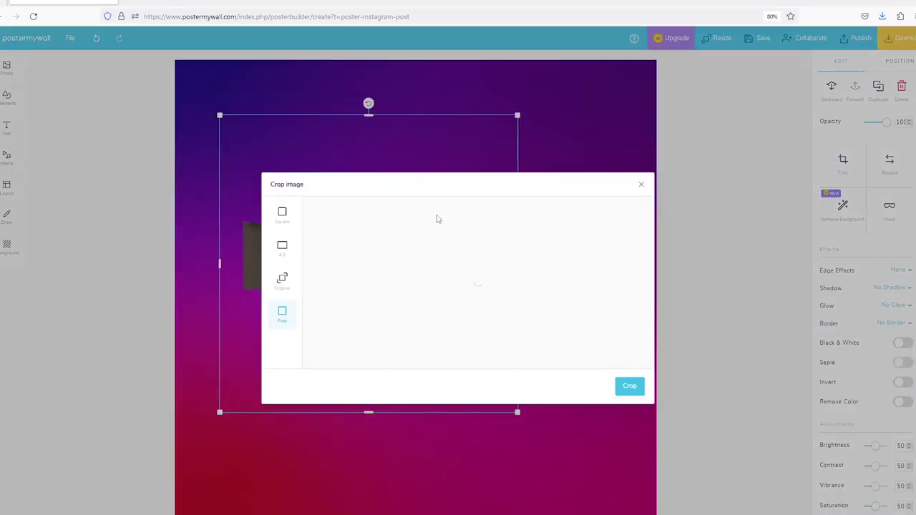
drag(480, 202, 482, 249)
drag(561, 308, 512, 307)
drag(459, 364, 472, 310)
click(629, 386)
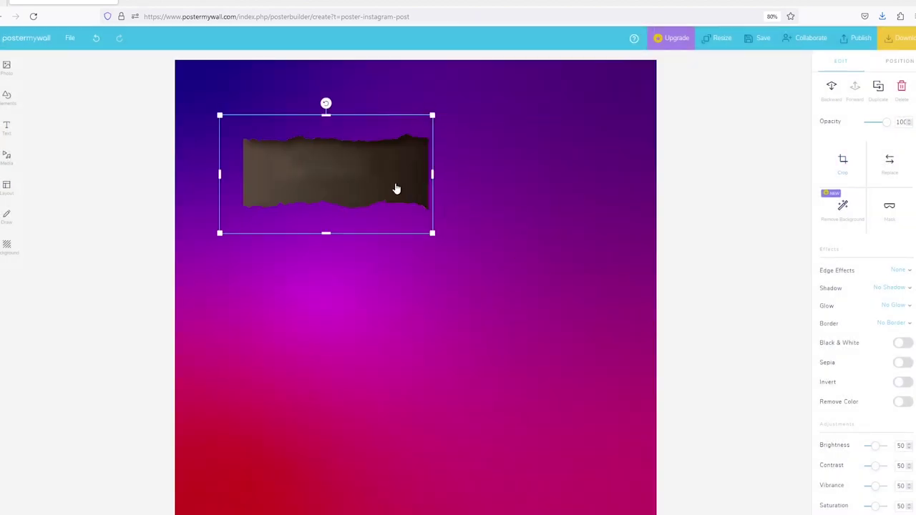
Tilt the torn paper about 30°, enlarge it, and place it across the lower right.
drag(394, 188, 454, 382)
drag(491, 419, 387, 479)
drag(507, 462, 621, 364)
drag(311, 458, 169, 444)
drag(607, 422, 614, 506)
click(746, 417)
Copy the torn-paper strip, rotate it into the top-left corner, and nudge the lower strip down.
click(586, 447)
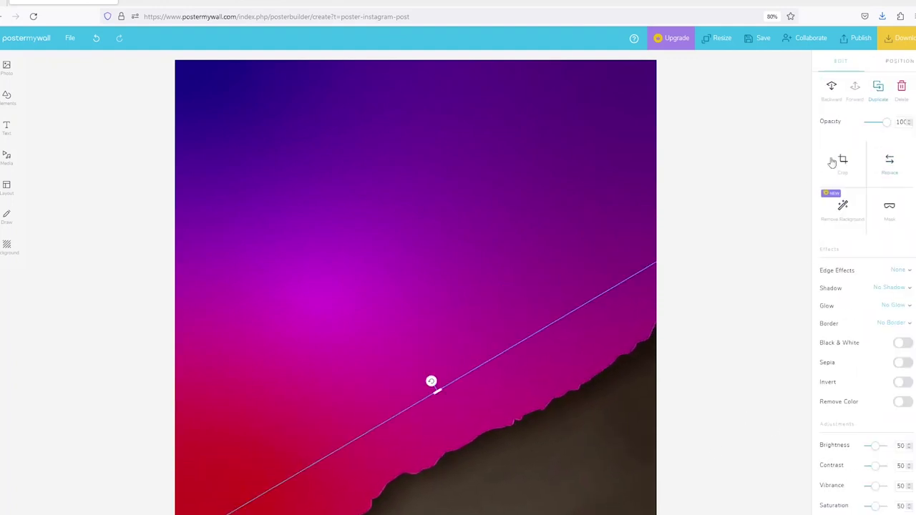
drag(588, 463, 425, 191)
drag(306, 119, 480, 415)
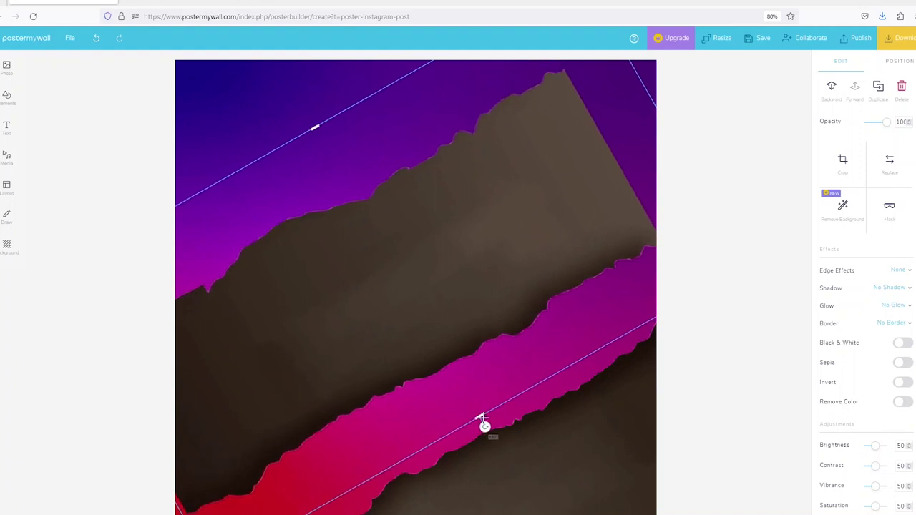
drag(448, 321, 310, 116)
click(88, 207)
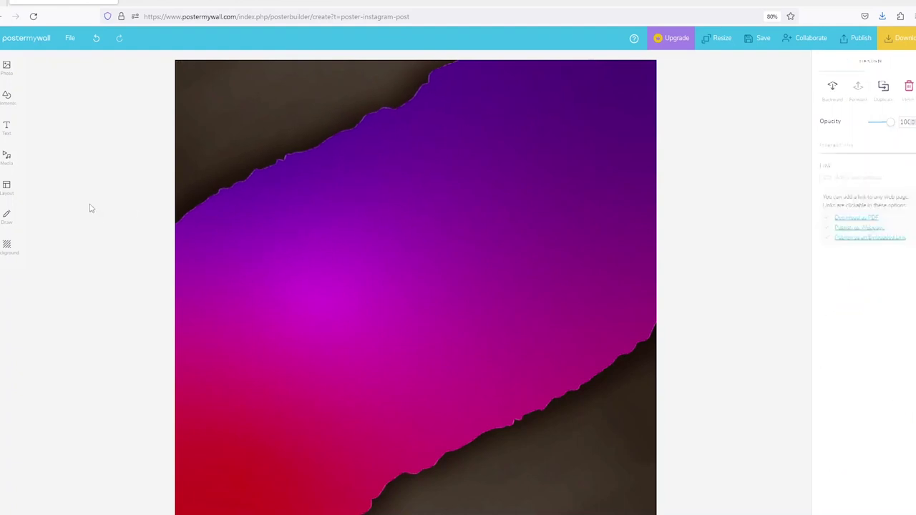
click(614, 424)
drag(615, 424, 614, 427)
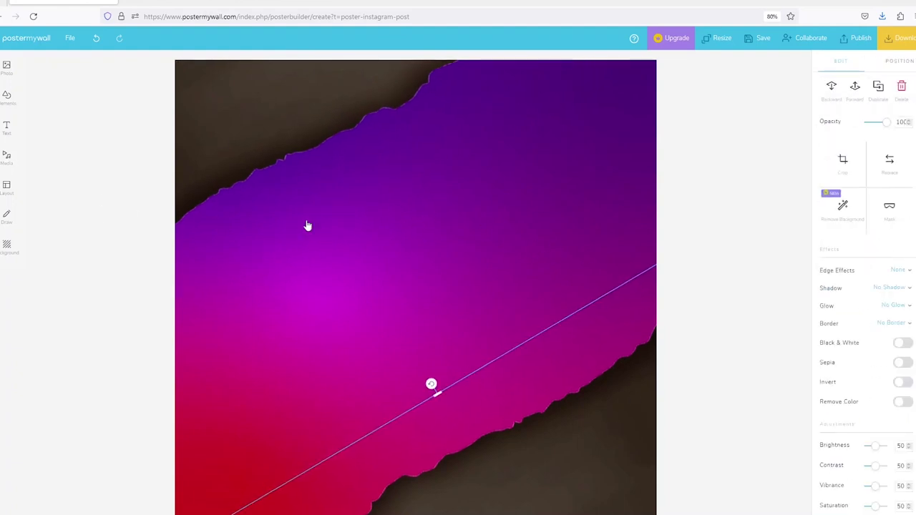
Add the social-media icons image from My Photos to the flyer.
mouse_move(14, 70)
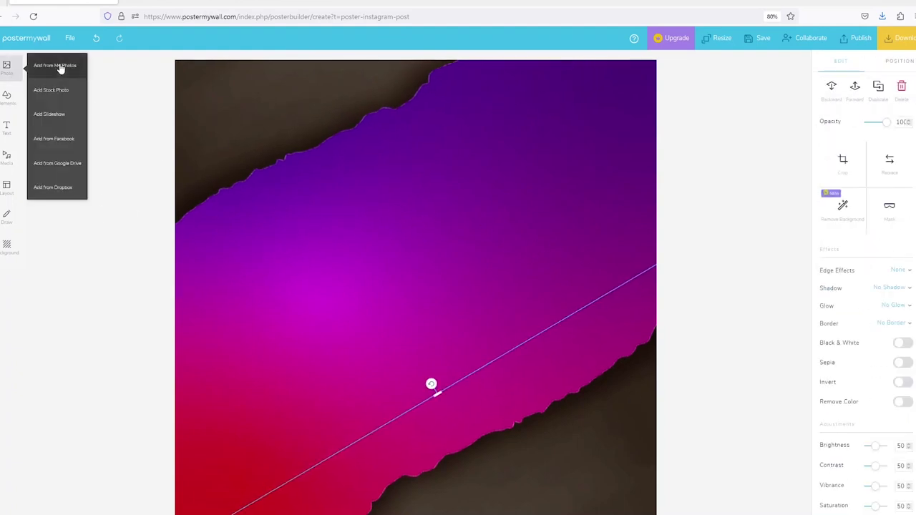
click(59, 68)
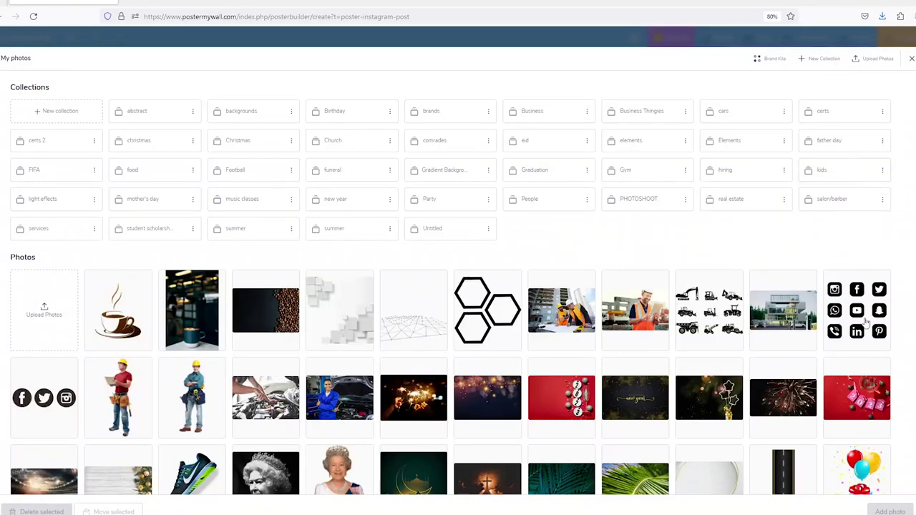
click(855, 317)
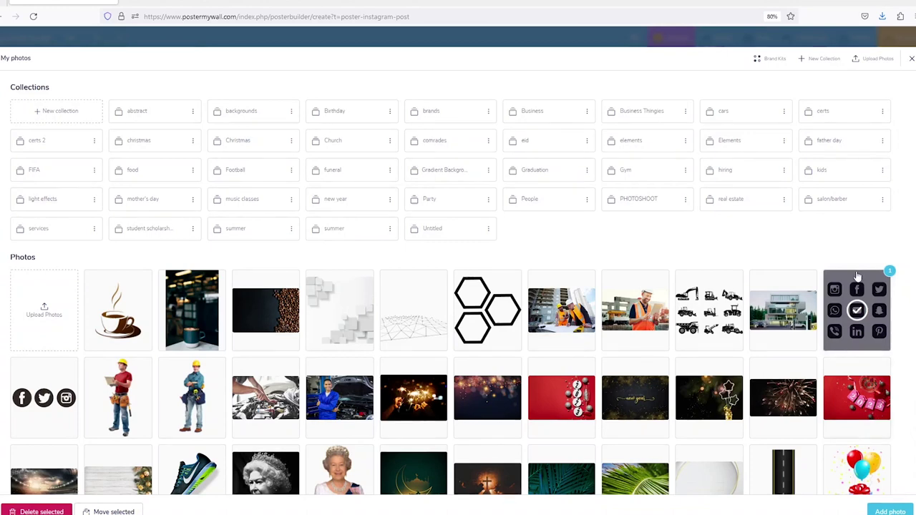
click(889, 512)
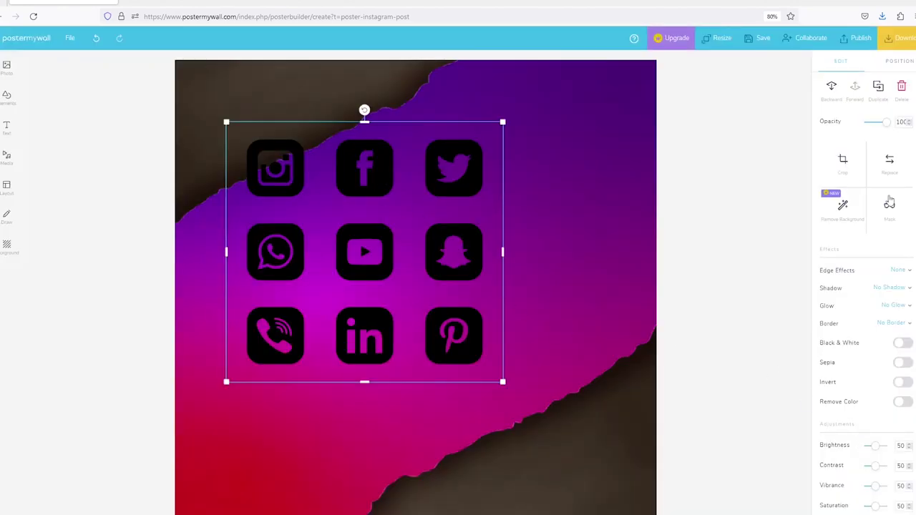
Crop the icons image to its top row, shrink it, and place it bottom-right.
click(851, 162)
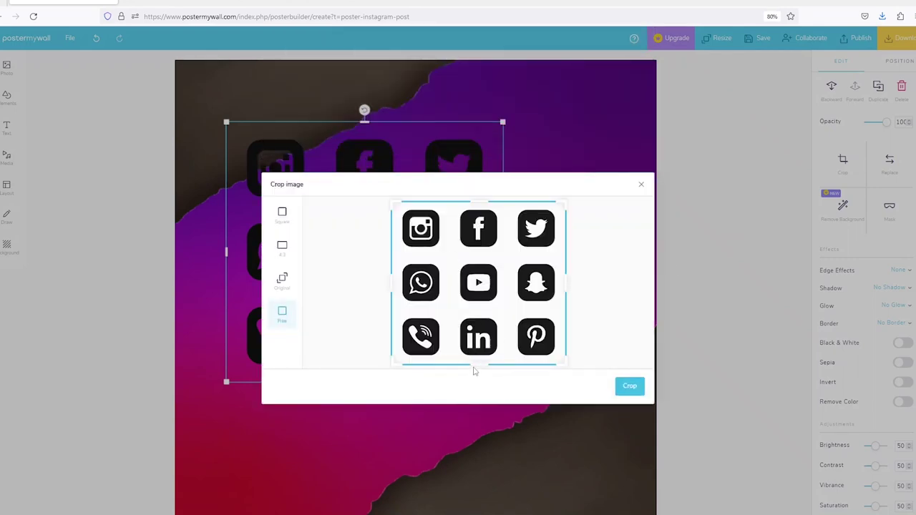
drag(478, 365, 489, 256)
click(639, 387)
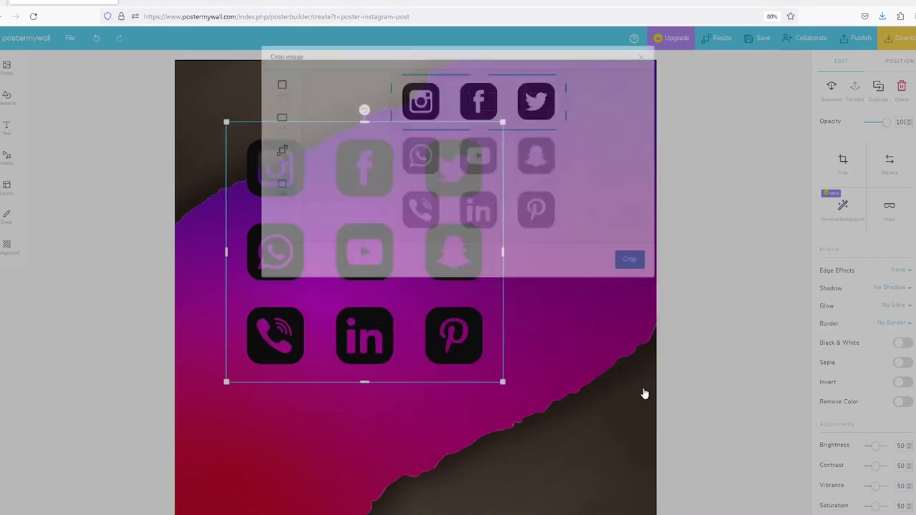
drag(483, 197, 536, 457)
drag(310, 387, 517, 448)
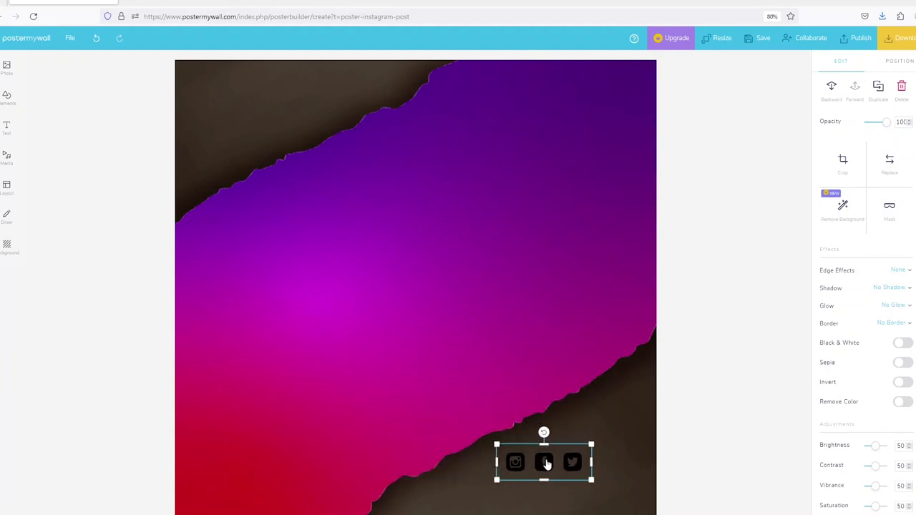
drag(546, 463, 602, 498)
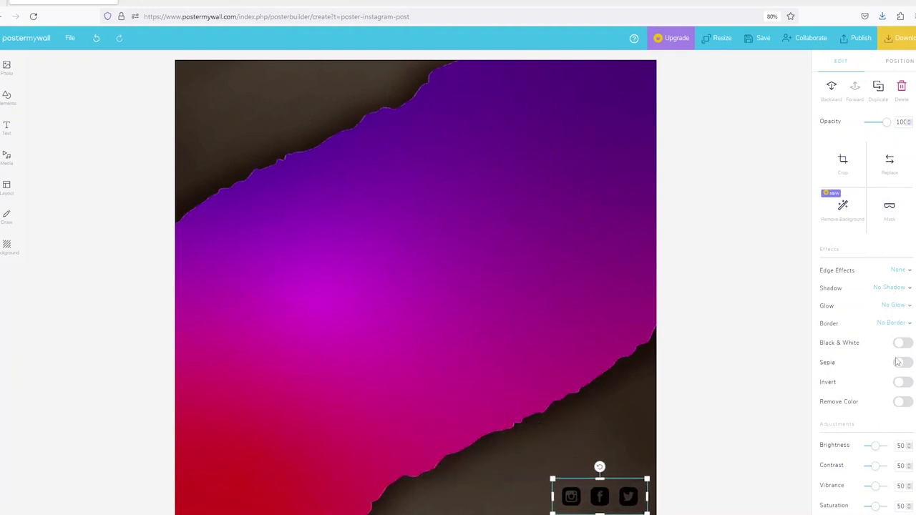
Tint the Instagram, Facebook and Twitter icons white.
scroll(901, 387, down, 3)
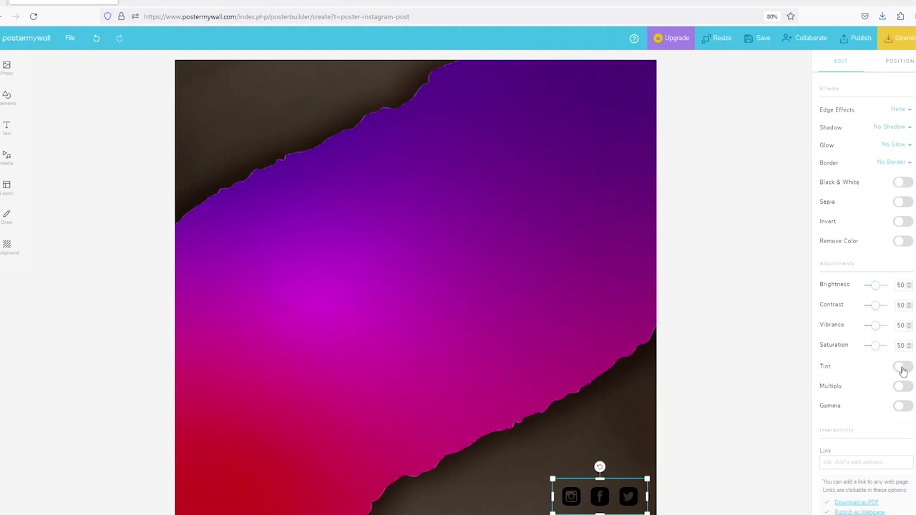
click(903, 368)
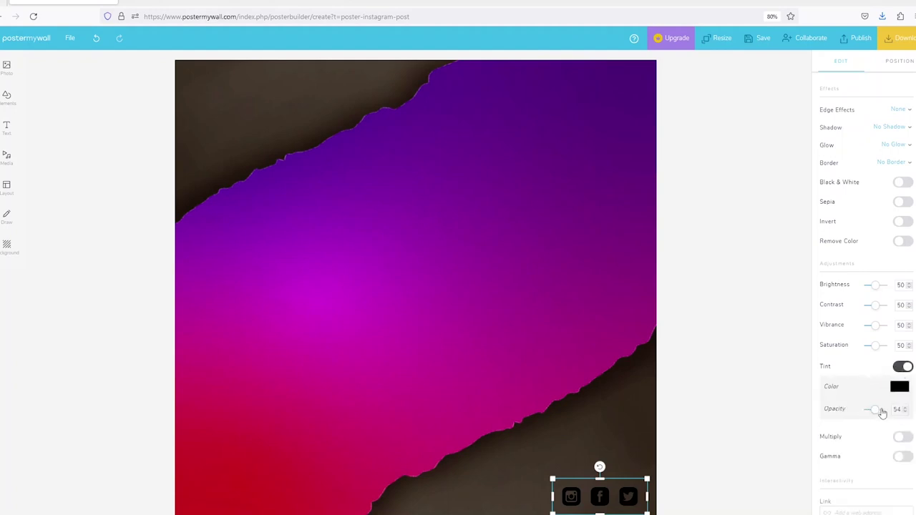
click(896, 386)
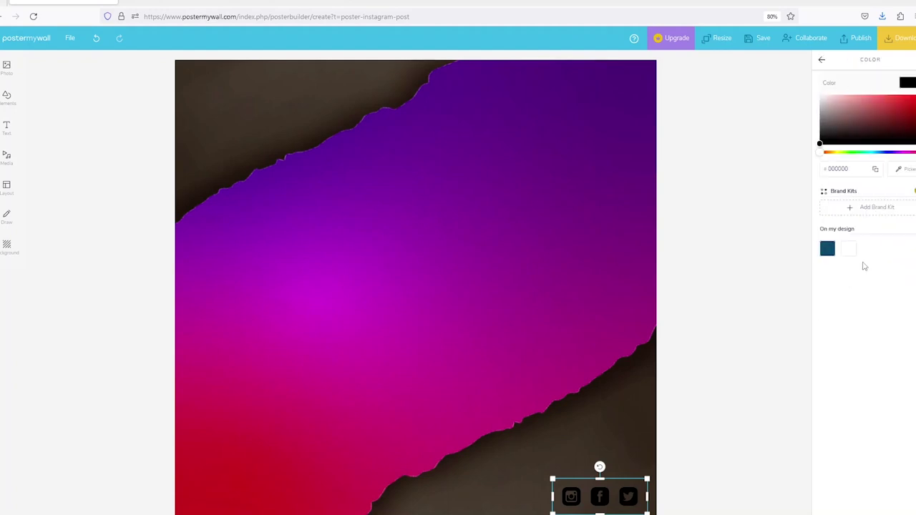
drag(845, 122, 802, 79)
click(605, 456)
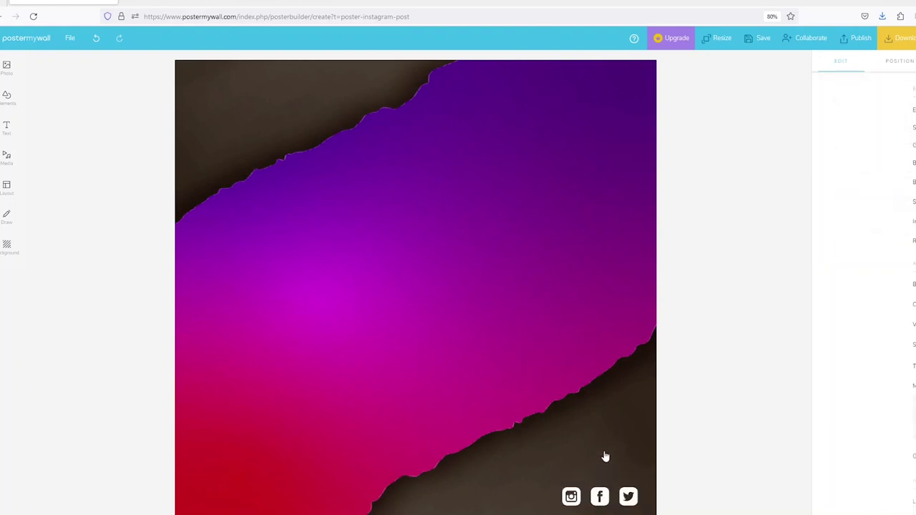
Nudge the social icons slightly upward.
click(603, 497)
drag(604, 498, 602, 491)
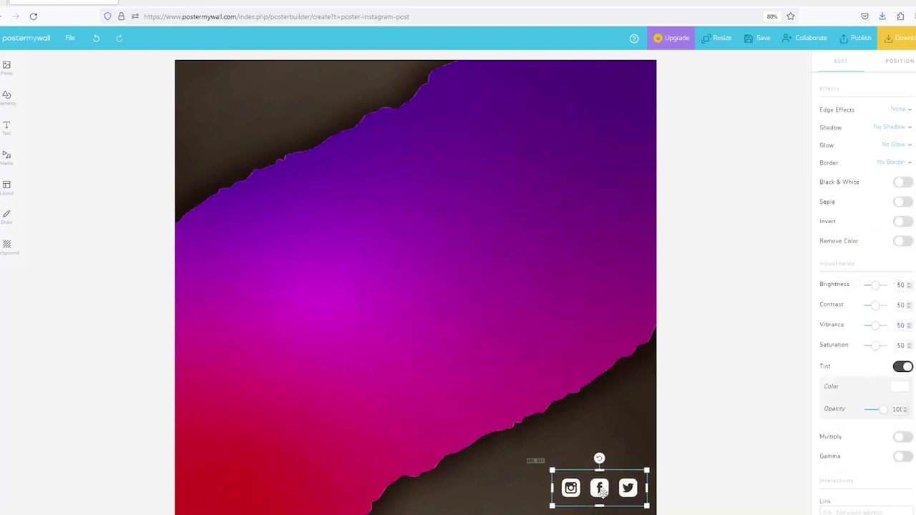
click(691, 383)
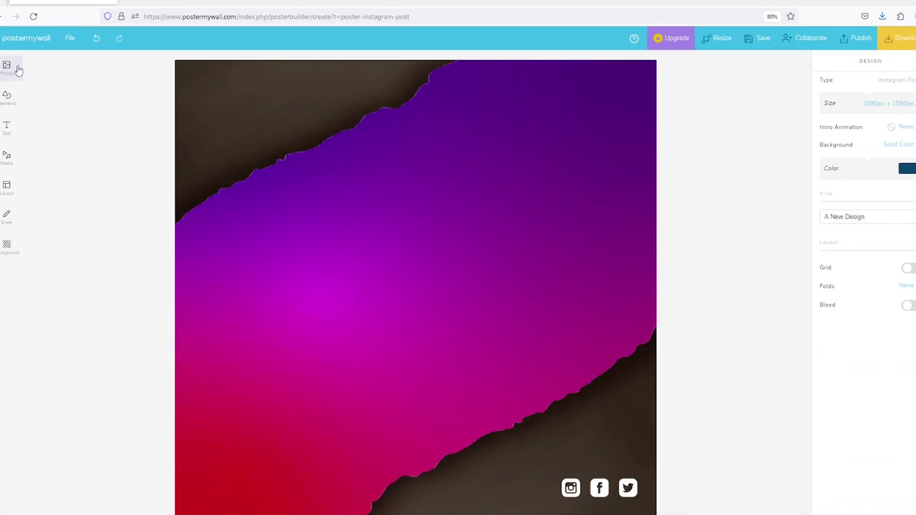
Add the black-and-white raised-hands photo from the Church collection to the flyer.
mouse_move(6, 65)
click(43, 64)
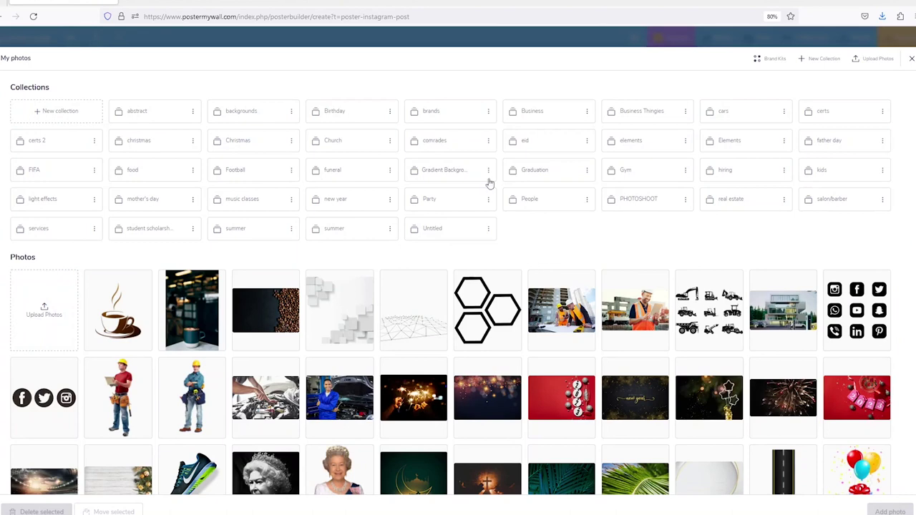
click(330, 145)
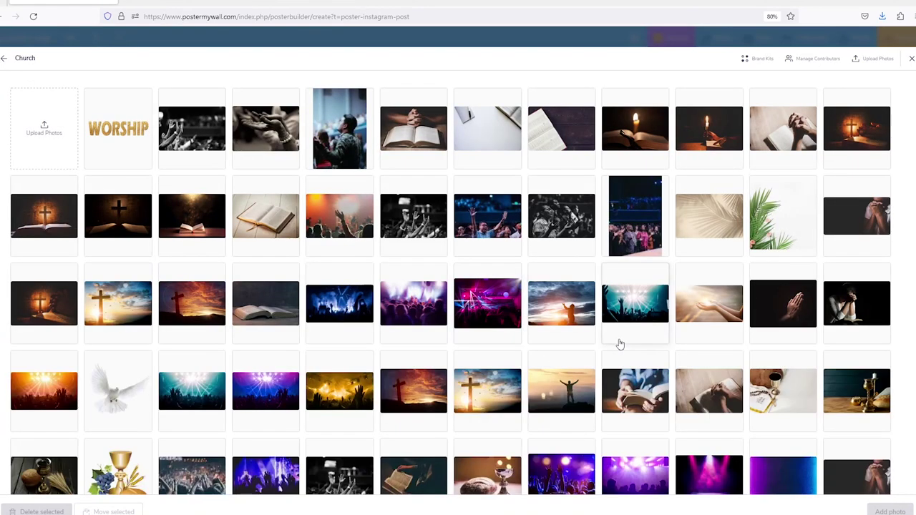
scroll(382, 267, down, 3)
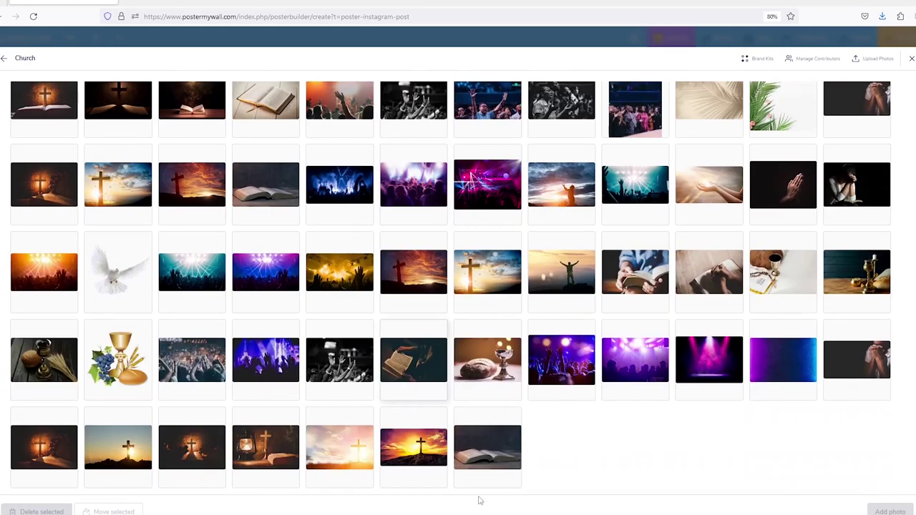
click(336, 361)
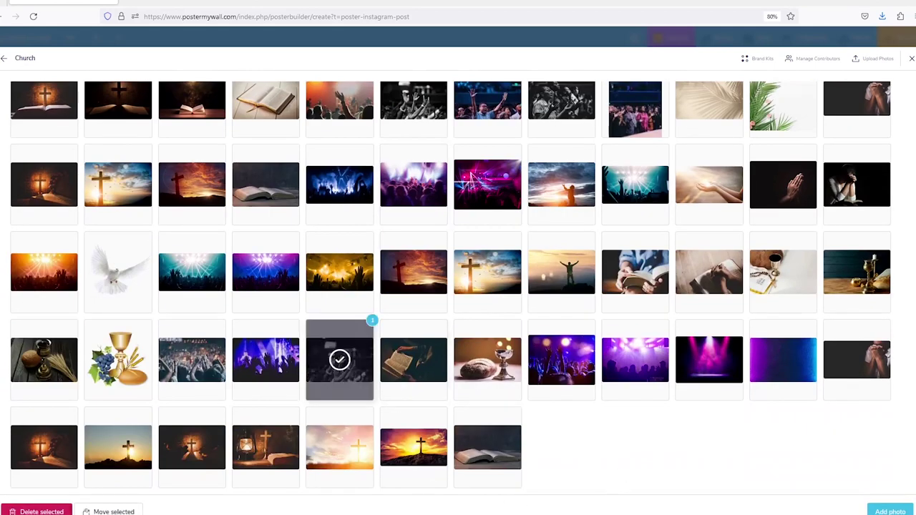
click(903, 511)
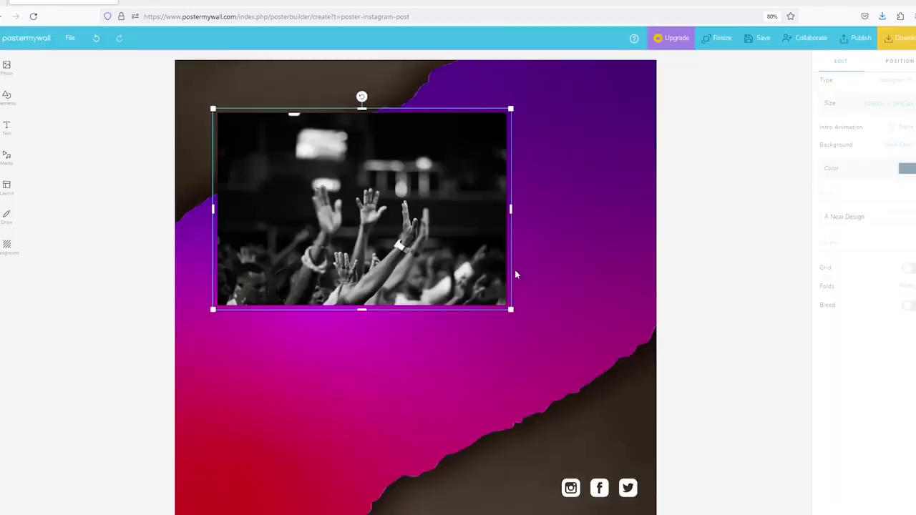
Crop the top and bottom off the raised-hands photo, leaving a wide strip.
click(842, 160)
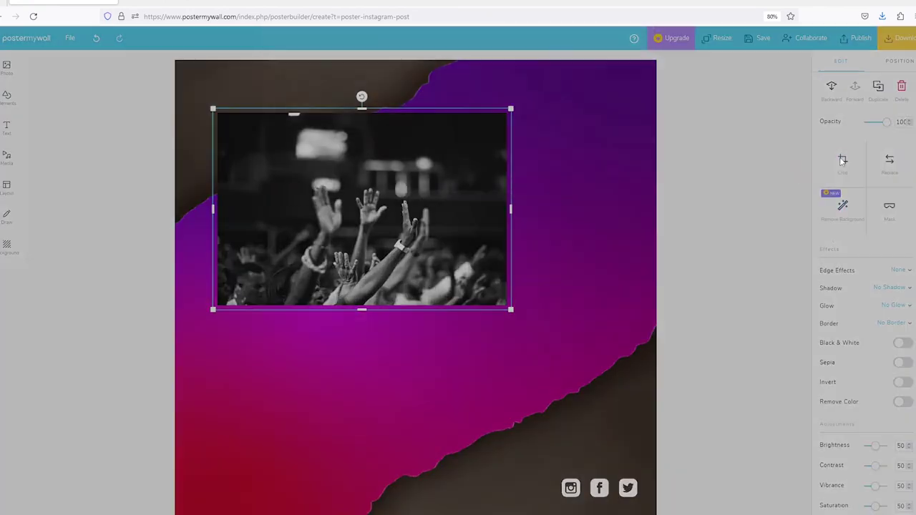
drag(477, 203, 478, 258)
drag(477, 365, 499, 347)
click(620, 386)
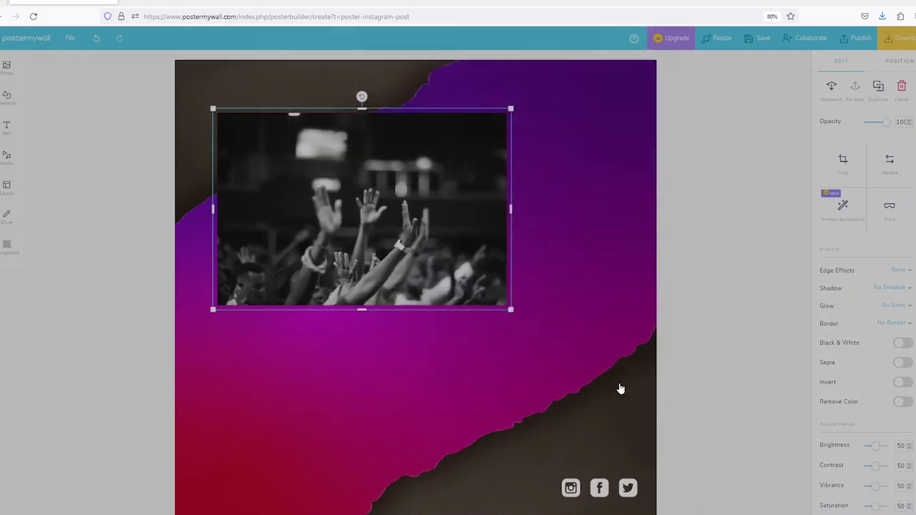
Stretch the cropped hands photo across the flyer's full width at the top.
drag(365, 178, 308, 110)
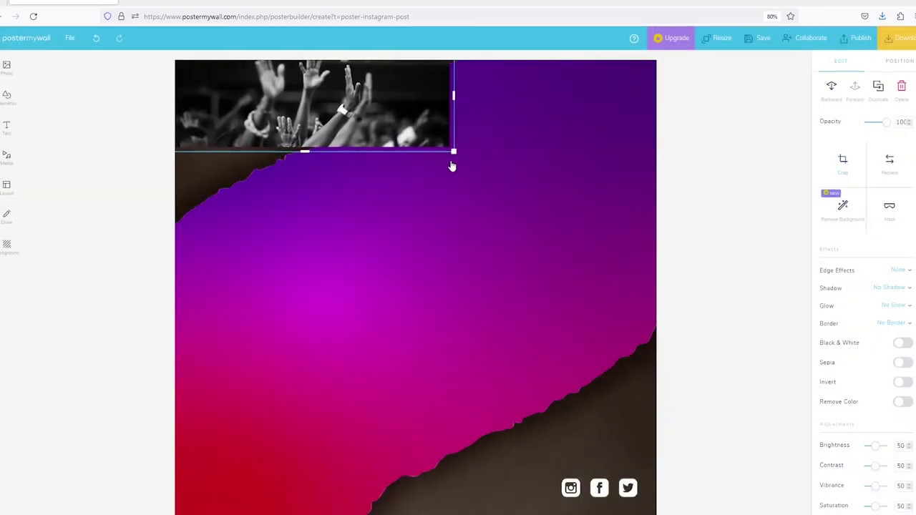
drag(453, 152, 689, 341)
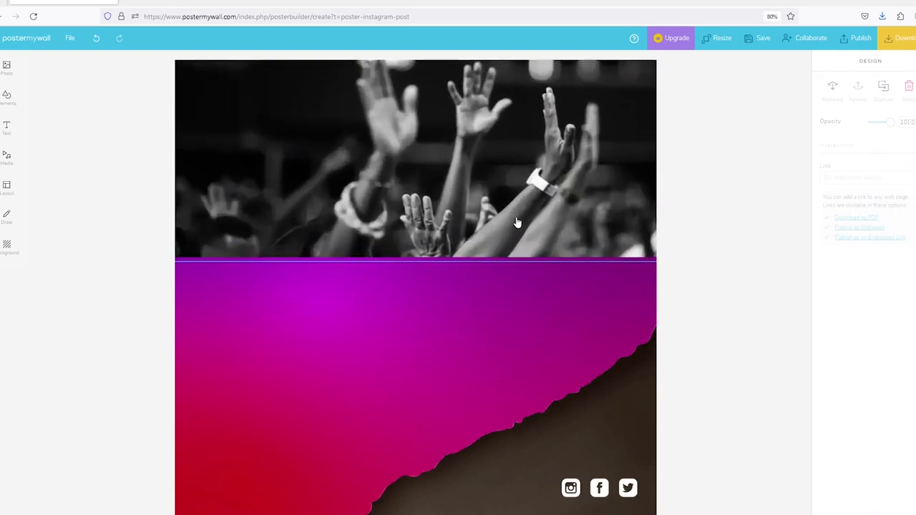
drag(401, 210, 165, 315)
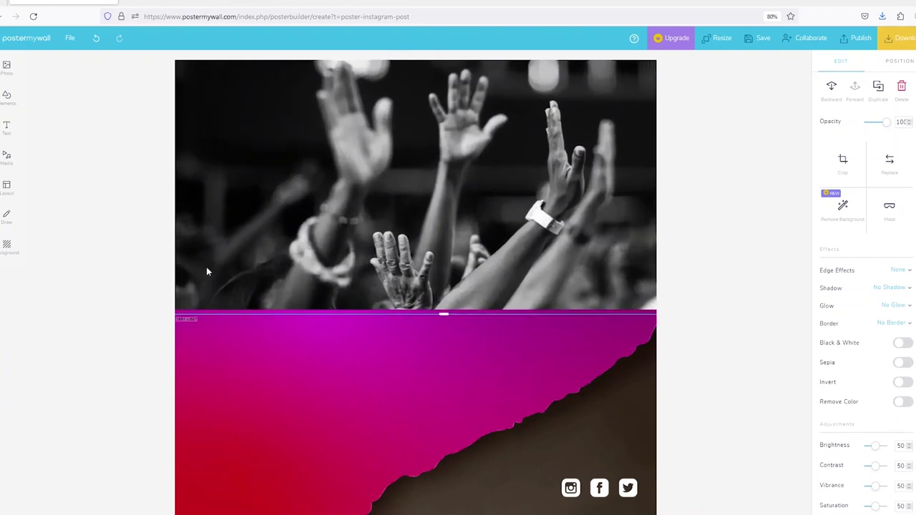
drag(445, 156, 443, 179)
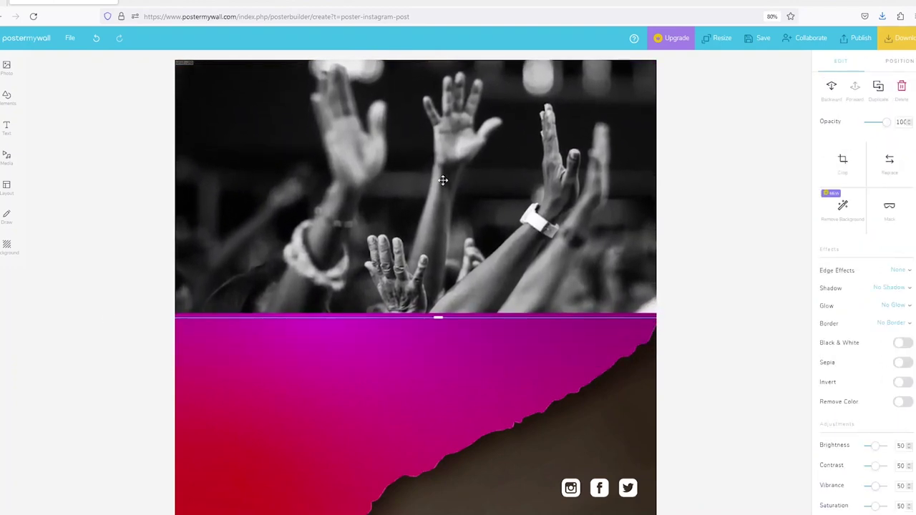
Give the hands photo a Gradient edge fade and adjust its layer order.
click(903, 270)
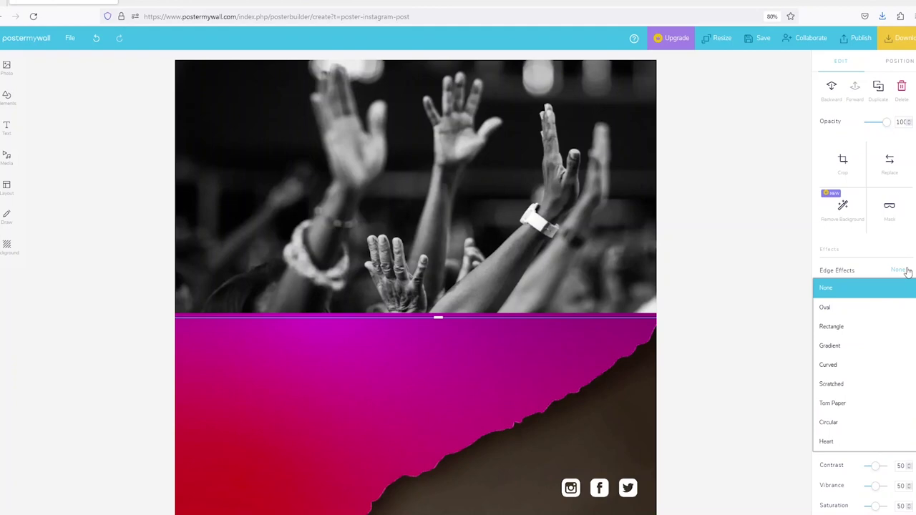
click(855, 345)
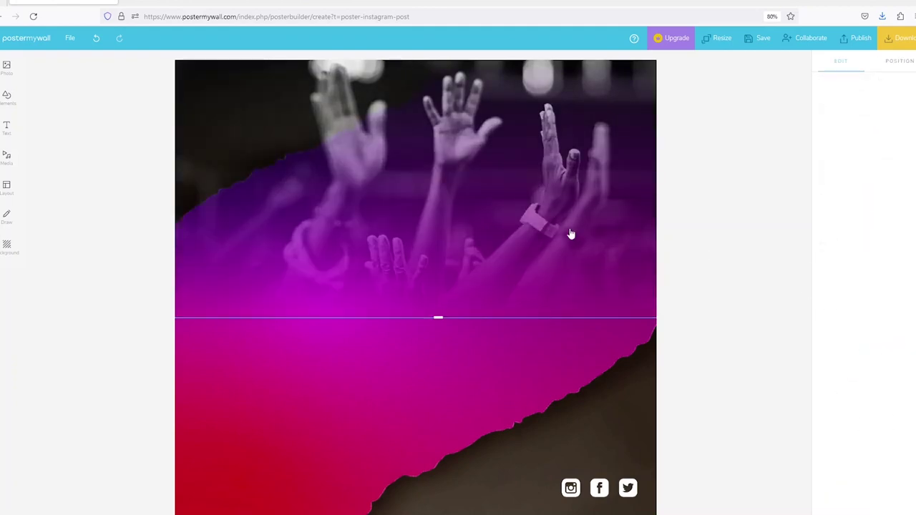
click(899, 61)
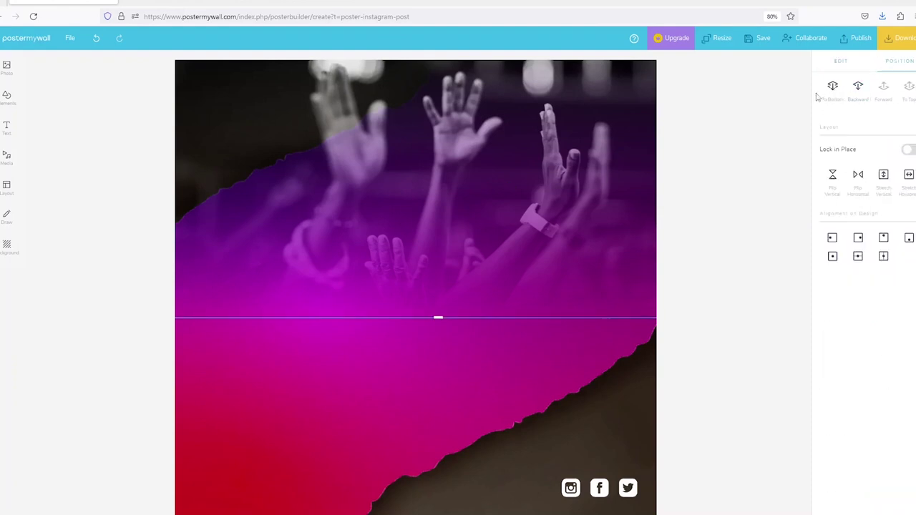
click(858, 87)
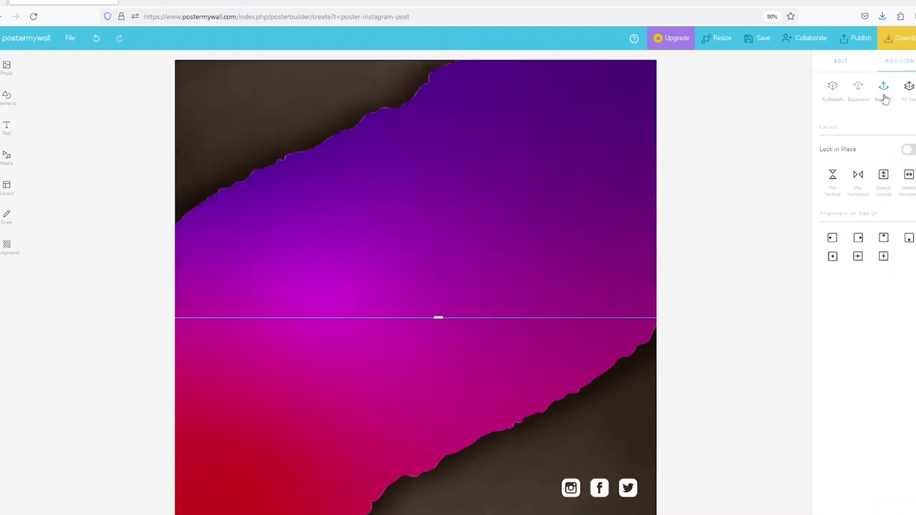
click(884, 98)
click(282, 98)
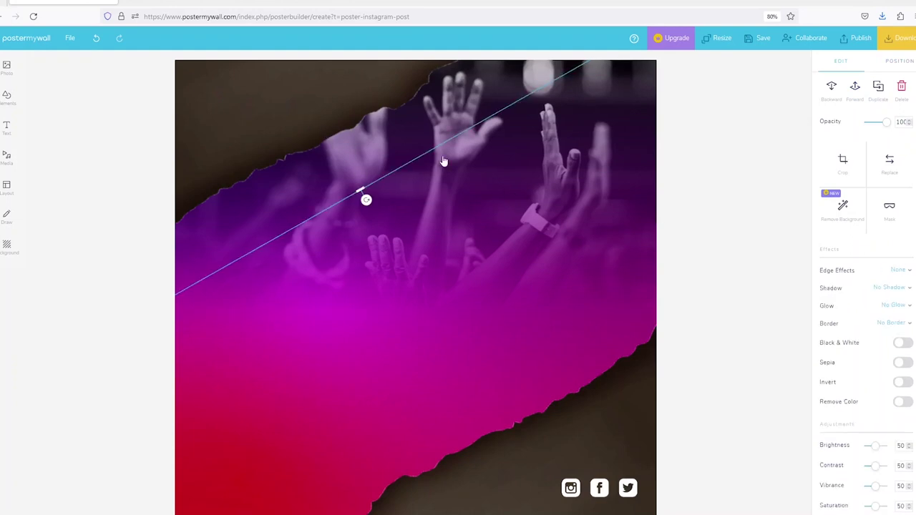
click(680, 198)
click(558, 195)
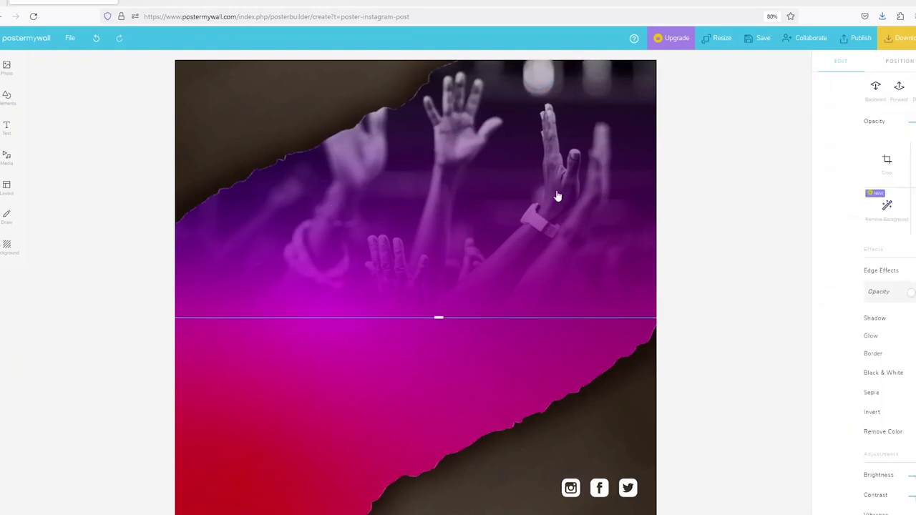
click(709, 215)
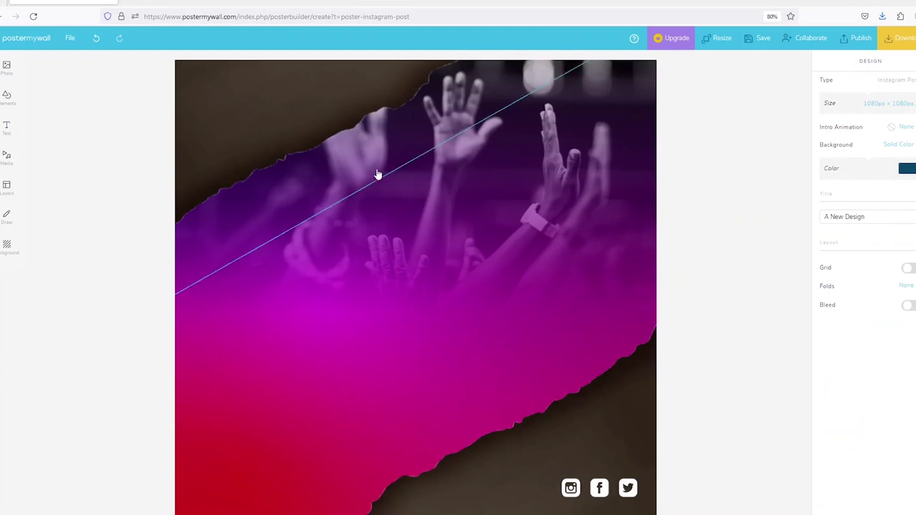
Add the photo of the man in a grey suit from My Photos' People collection.
mouse_move(7, 64)
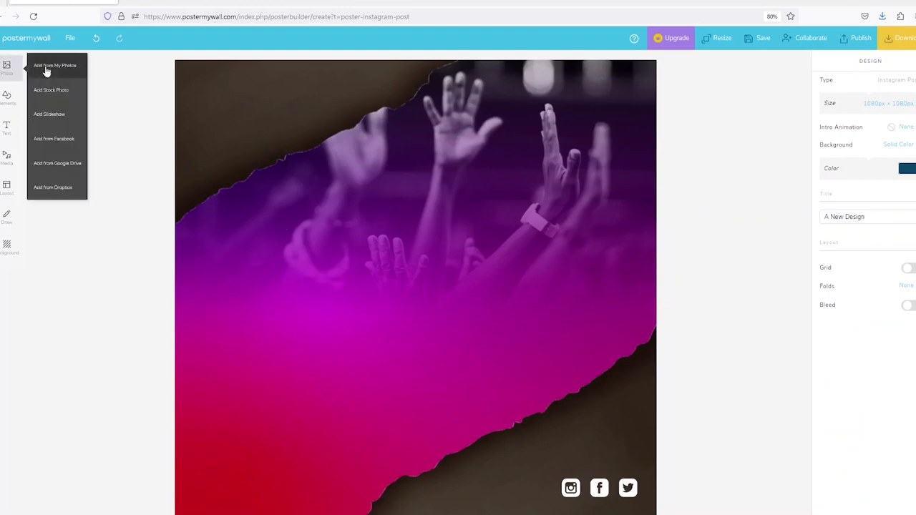
click(45, 66)
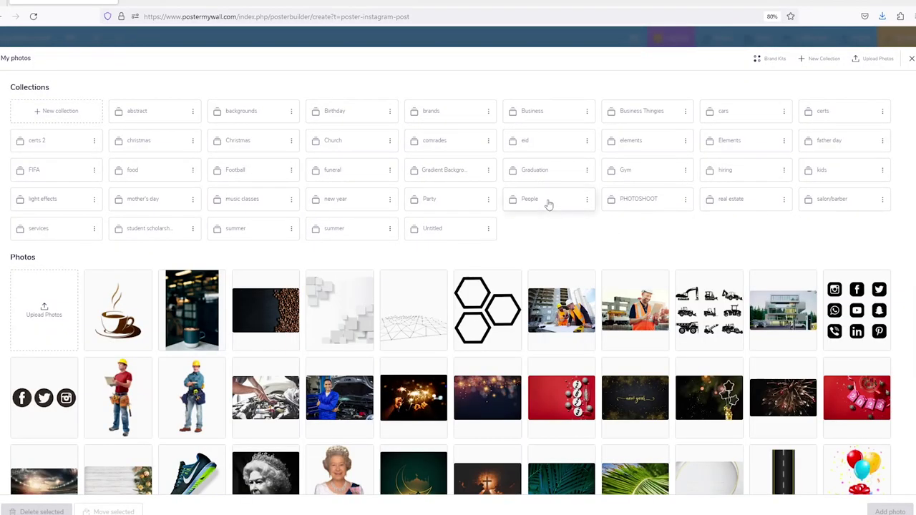
click(548, 203)
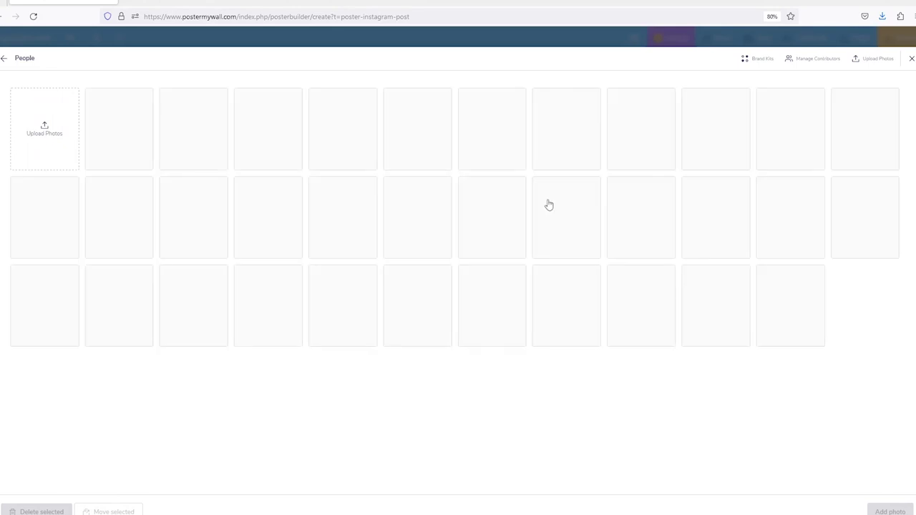
click(852, 143)
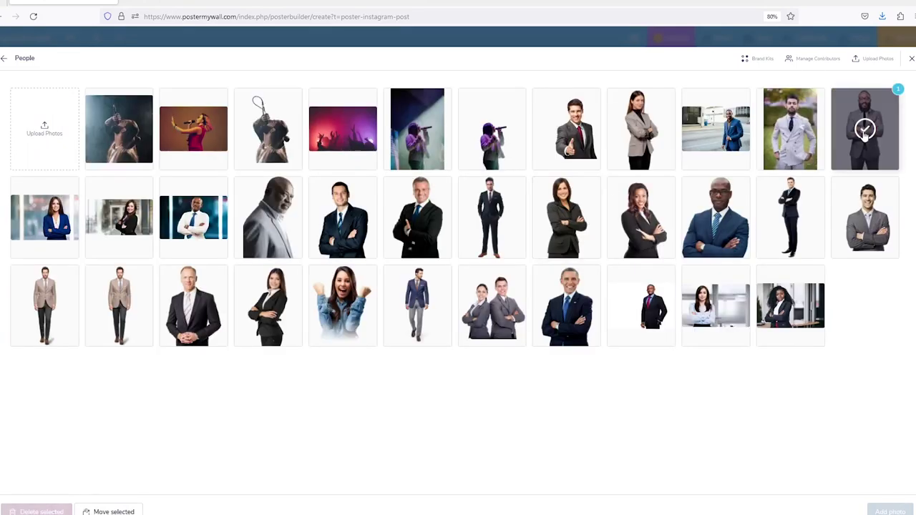
click(890, 511)
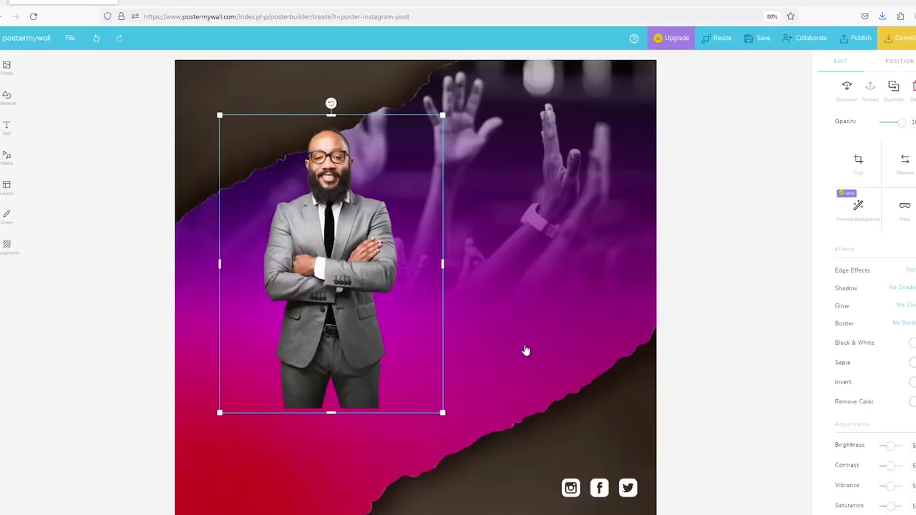
Enlarge the man photo at lower right and send it back twice behind the torn edge.
drag(246, 148, 496, 272)
drag(469, 238, 362, 94)
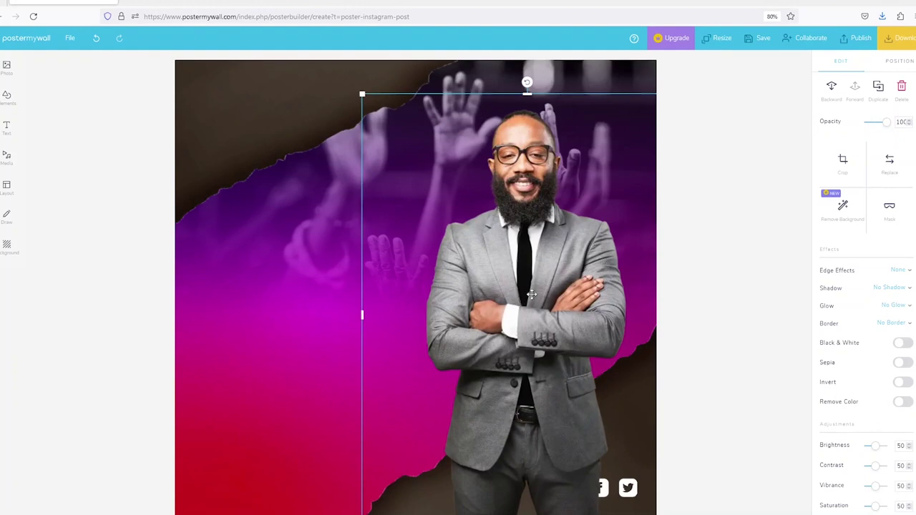
drag(532, 294, 537, 294)
click(636, 310)
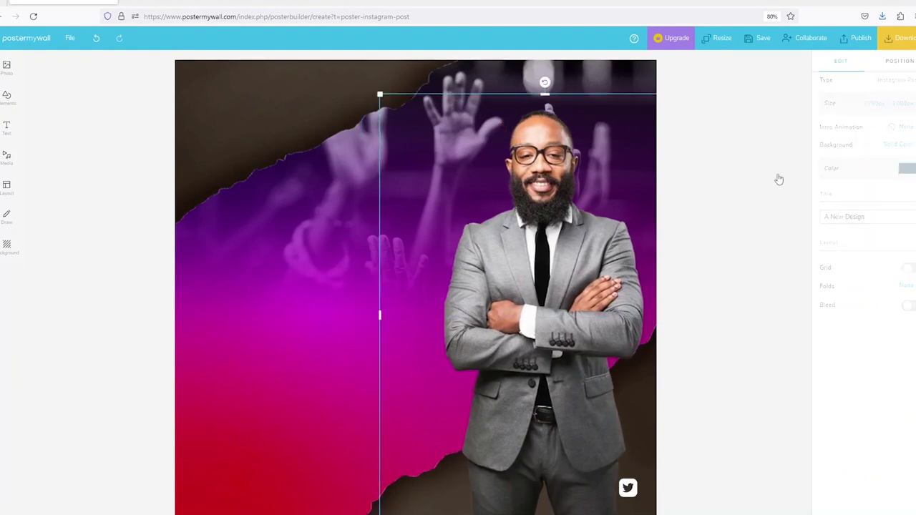
click(842, 61)
click(830, 96)
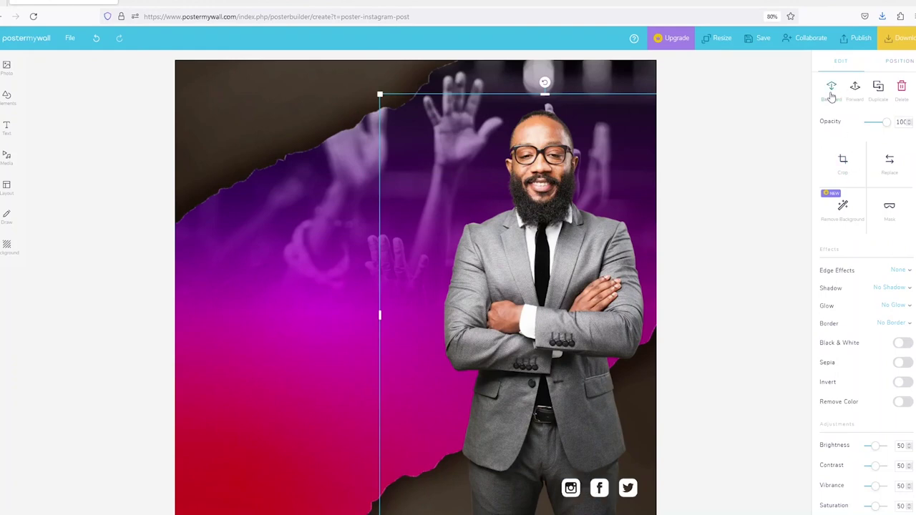
click(830, 96)
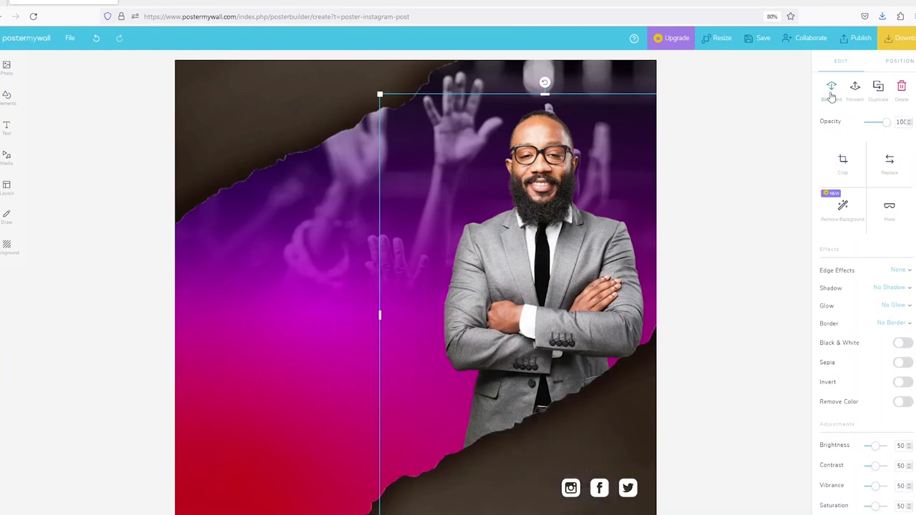
Fine-tune the man photo slightly larger and lower-right.
click(772, 446)
click(521, 289)
drag(521, 288, 529, 304)
drag(387, 109, 358, 85)
click(705, 253)
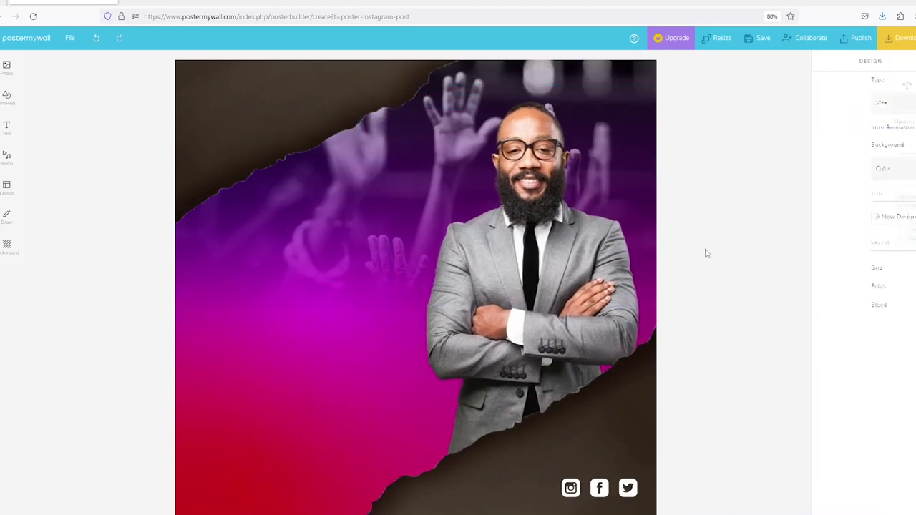
click(331, 127)
Nudge the crowd background down and add a plain text box, shrunk into the top-left corner.
click(345, 299)
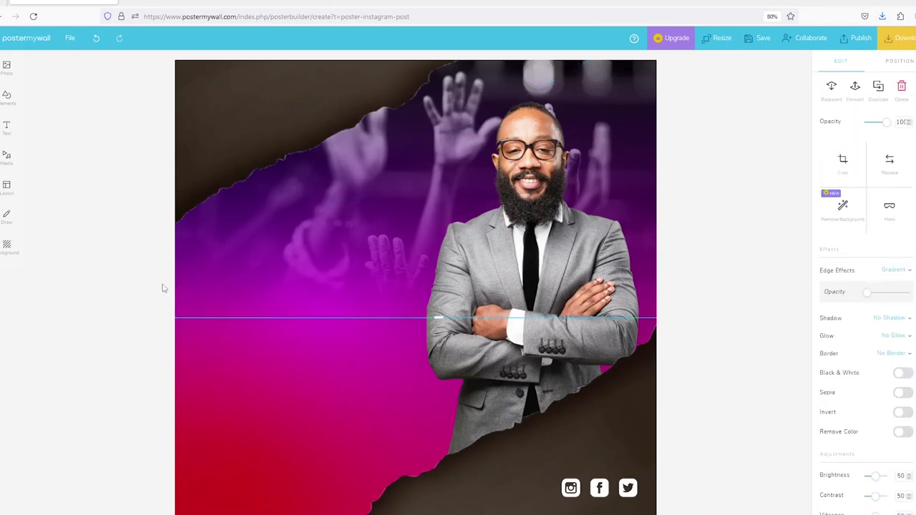
mouse_move(354, 245)
mouse_down()
mouse_move(358, 258)
mouse_move(359, 232)
mouse_up()
mouse_move(6, 129)
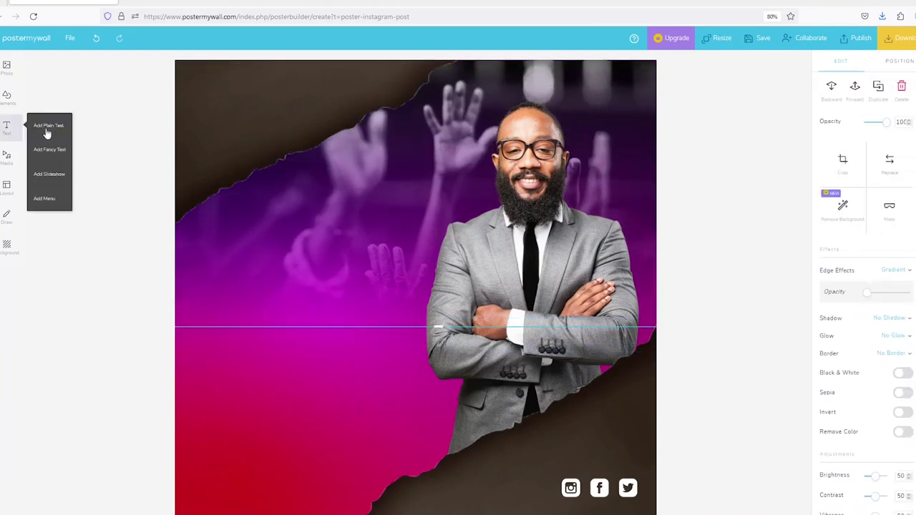
drag(260, 141, 262, 135)
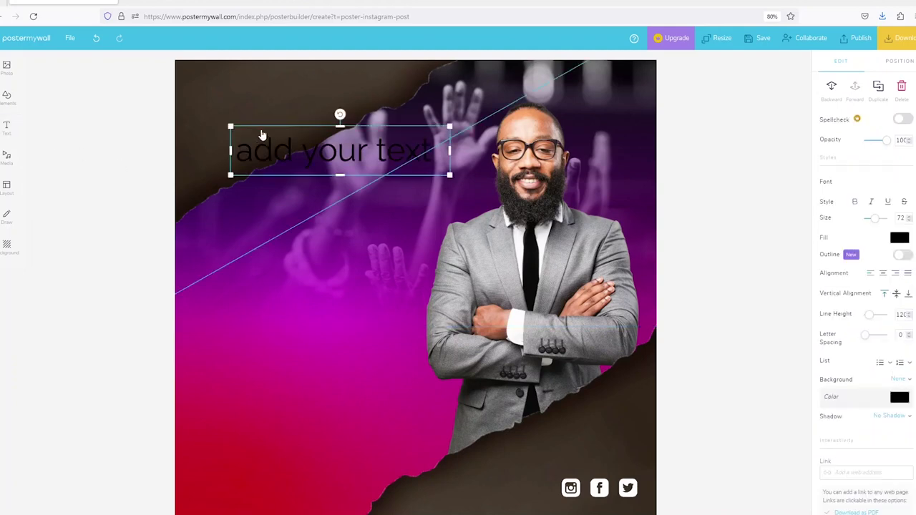
drag(449, 174, 334, 151)
drag(253, 139, 239, 80)
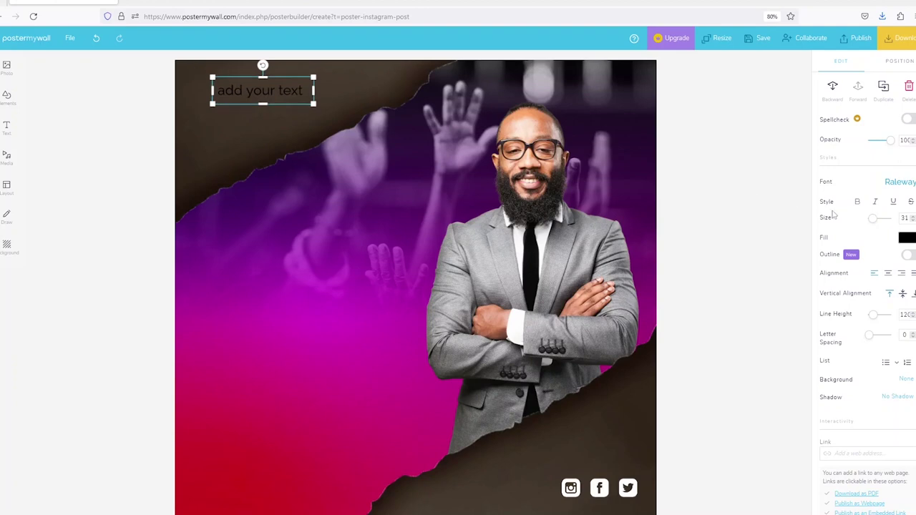
Make the text white and replace it with HOPEHILL CITY CHAPEL.
click(903, 238)
drag(860, 117, 772, 100)
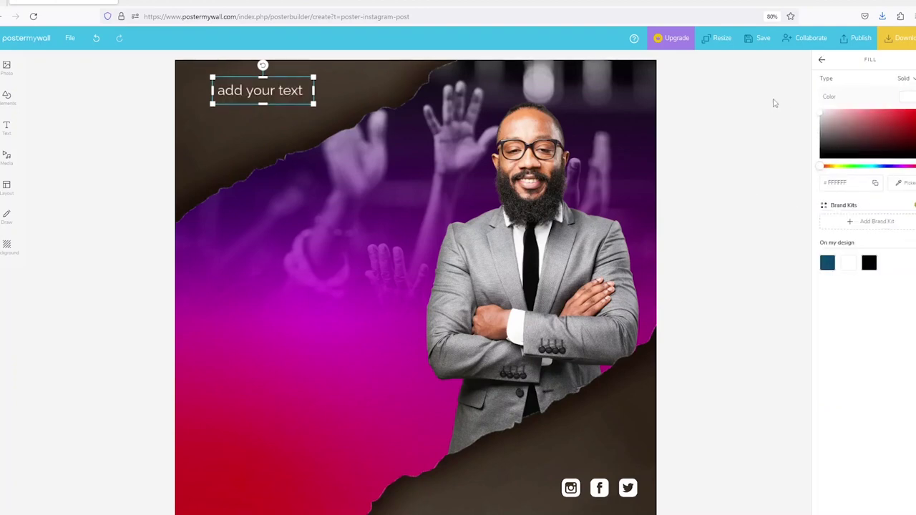
click(258, 113)
click(258, 98)
double_click(258, 98)
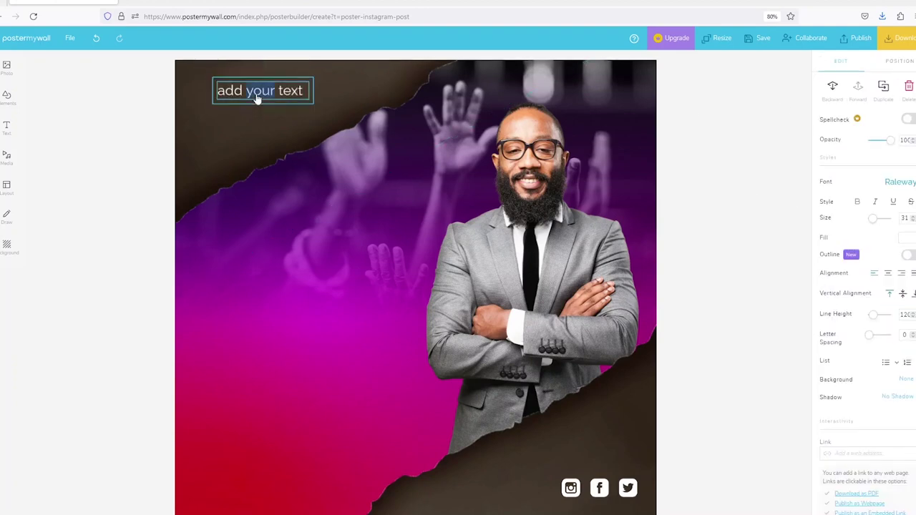
triple_click(257, 98)
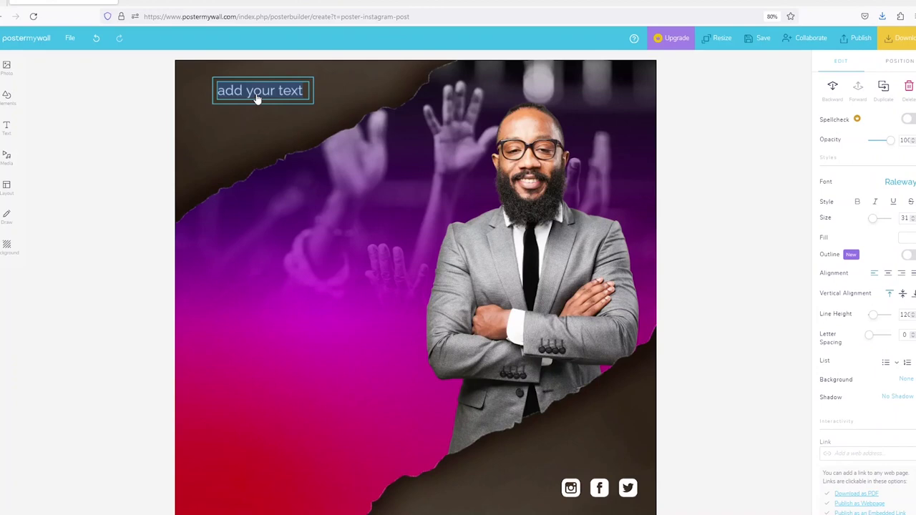
text(HOPEHILL)
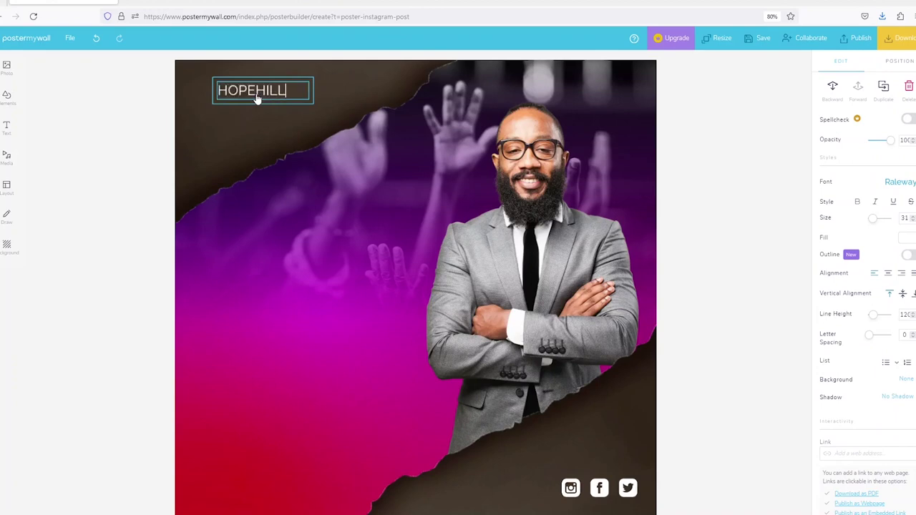
text( CITY CHAPEL)
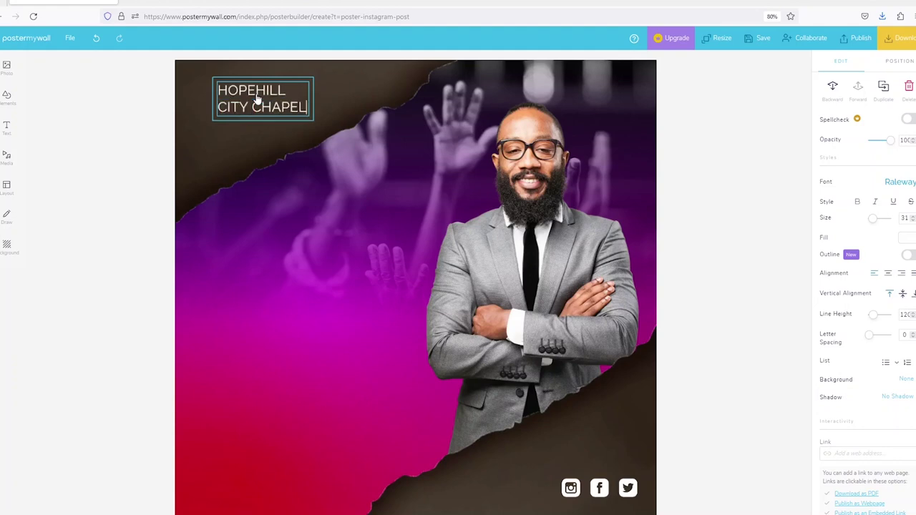
click(349, 95)
Widen the title onto one line, center-align it, and settle its size and position.
click(306, 107)
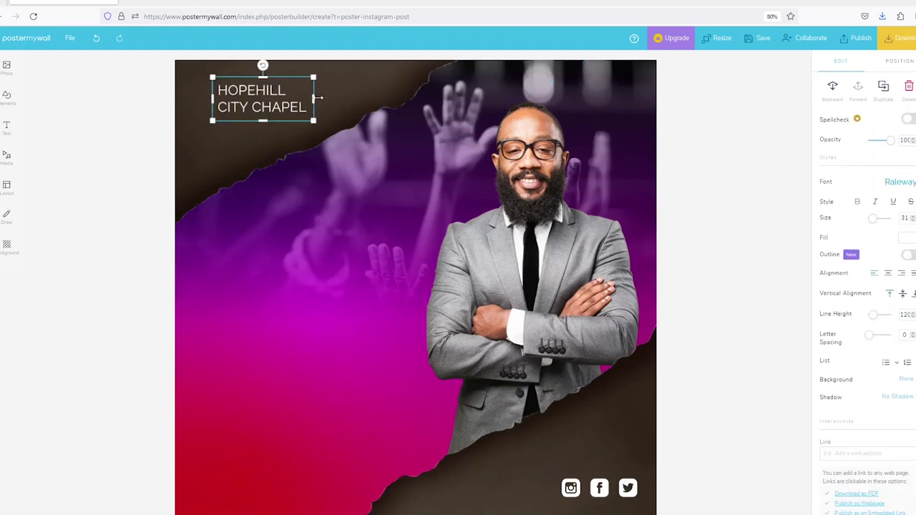
drag(314, 99, 405, 102)
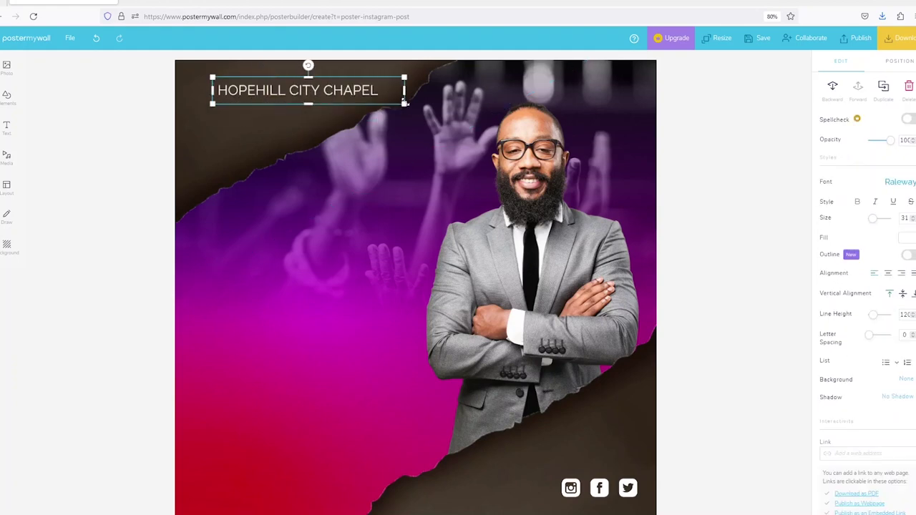
click(888, 274)
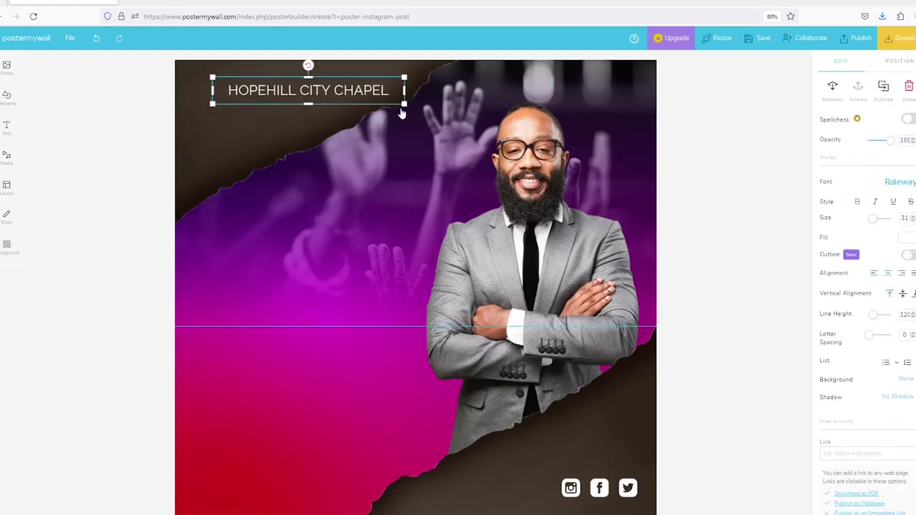
drag(404, 103, 371, 99)
drag(312, 88, 287, 111)
click(302, 90)
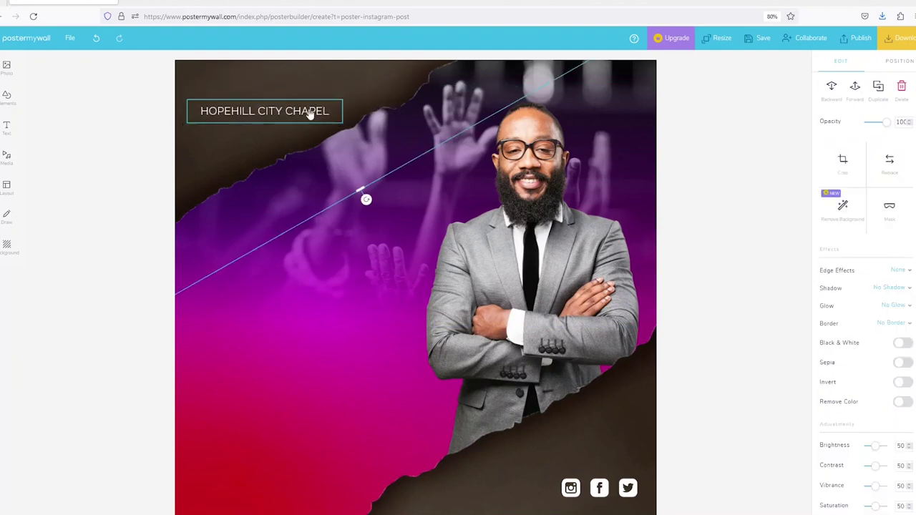
click(310, 113)
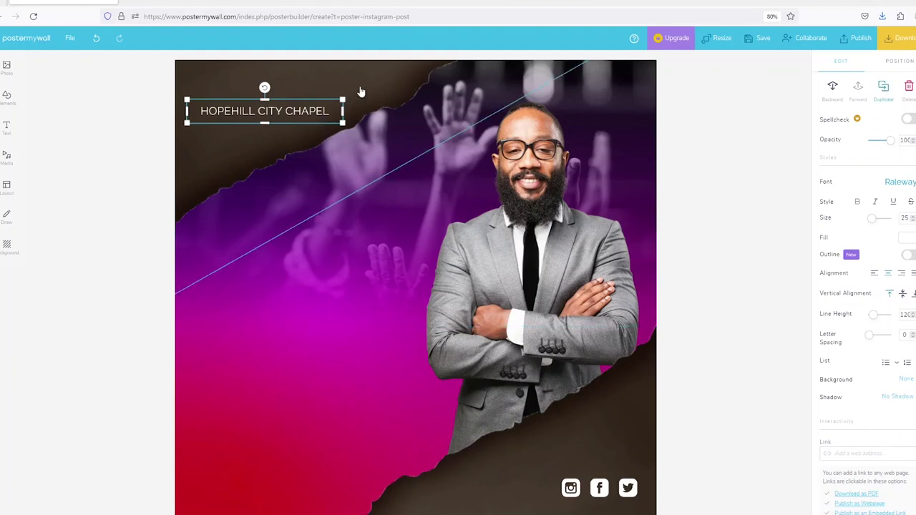
Duplicate the title to mid-left and switch the top title's font to Roboto.
key(ctrl+d)
drag(297, 119, 382, 230)
click(291, 119)
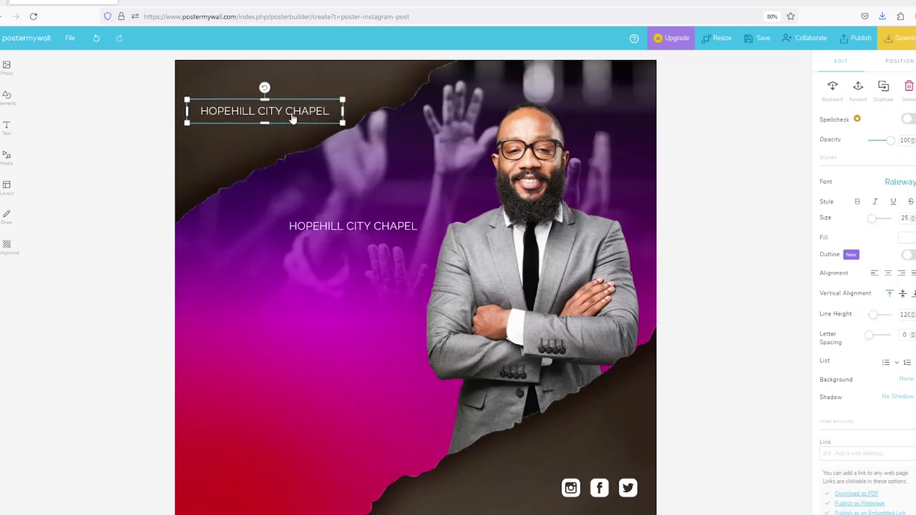
click(903, 185)
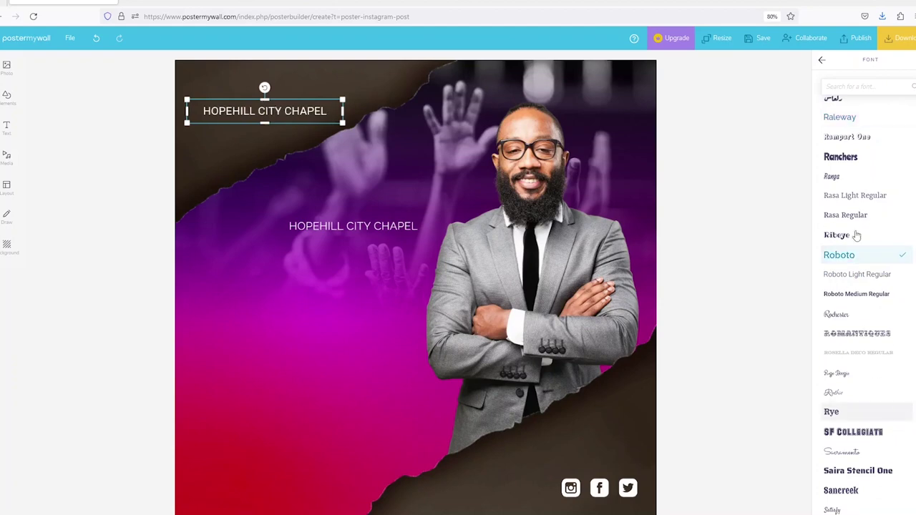
click(823, 64)
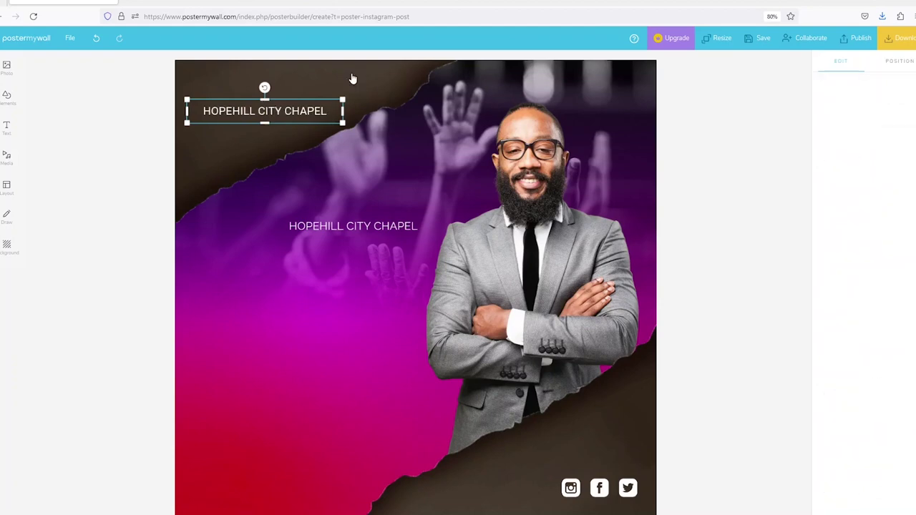
Select the title copy and bring up its font list.
click(379, 227)
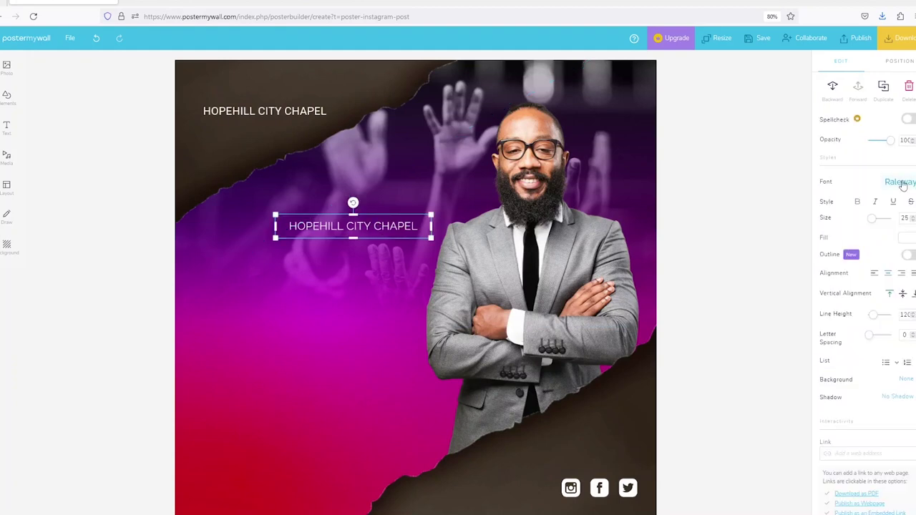
click(901, 183)
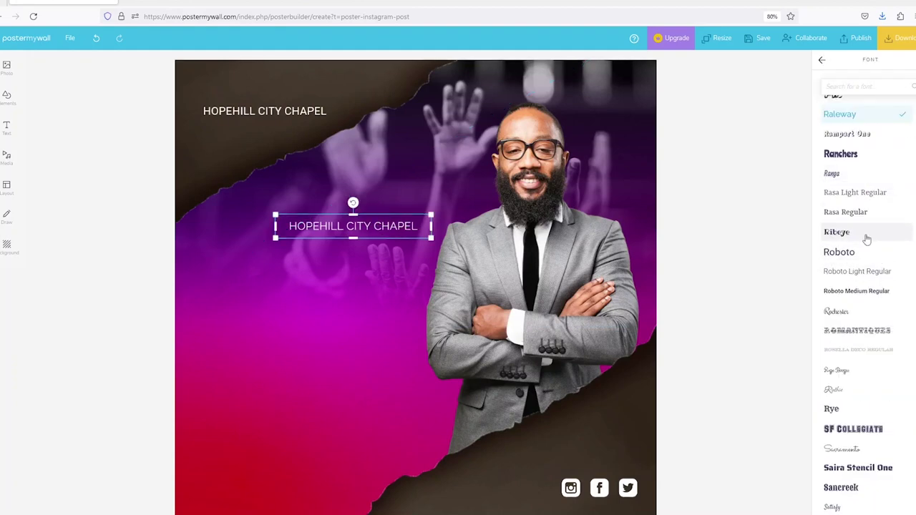
scroll(866, 239, up, 2)
Set the copied title to Bebas Neue Bold and retype it as SUNDAY.
click(848, 85)
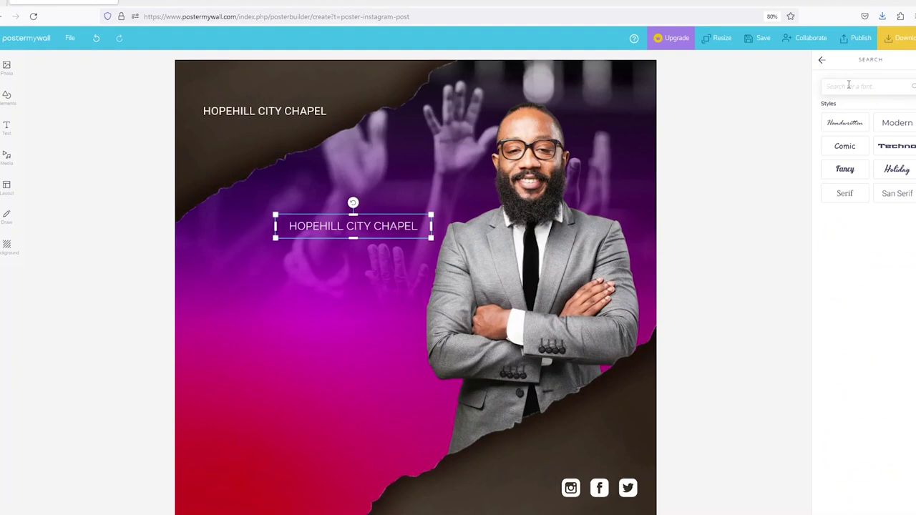
text(beb)
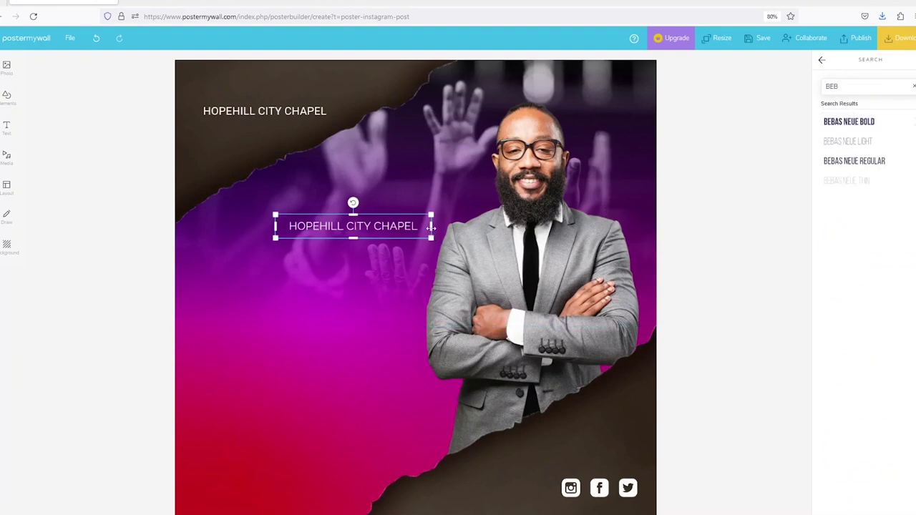
drag(430, 226, 368, 226)
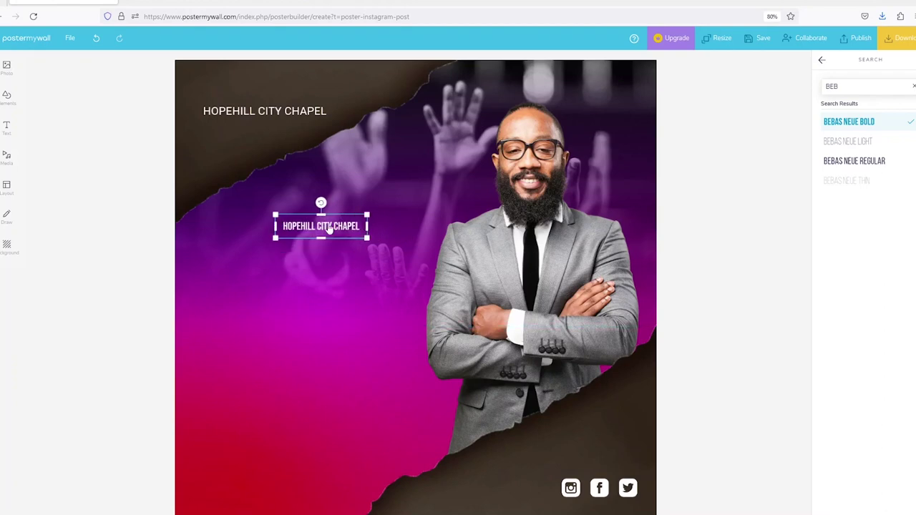
click(328, 226)
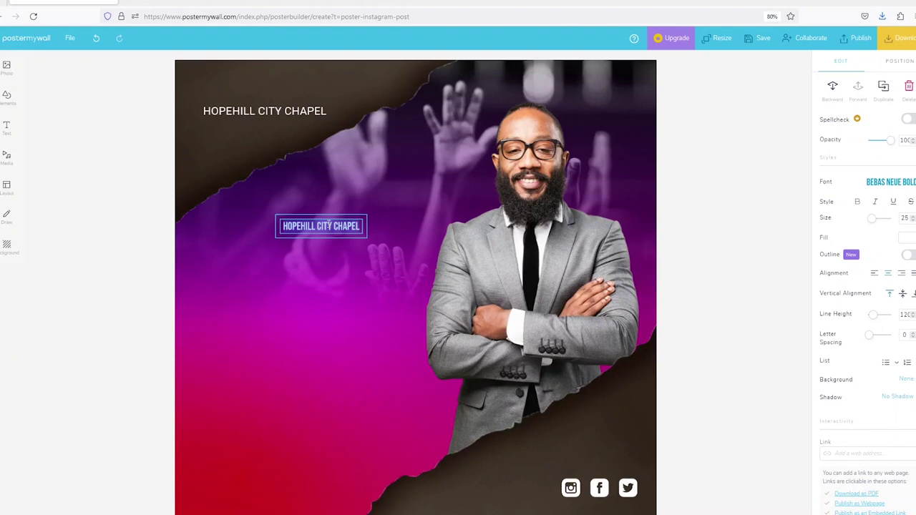
text(sunday)
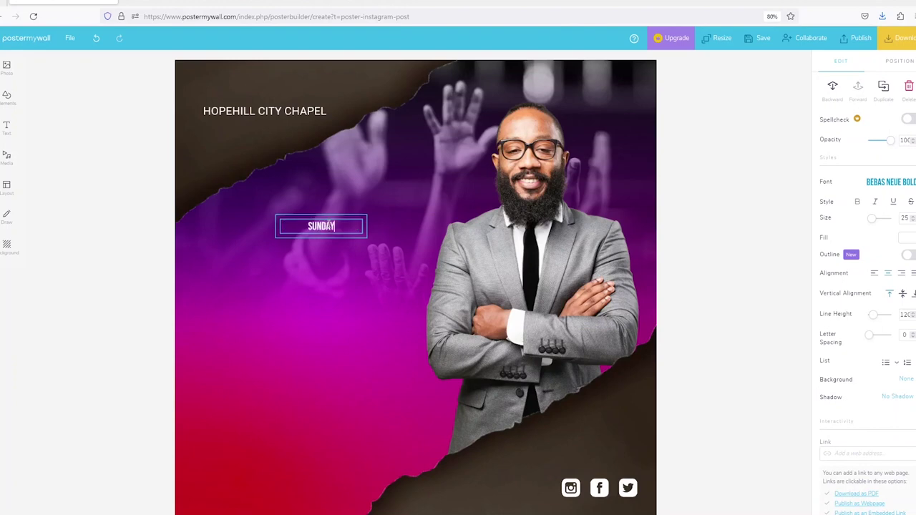
click(321, 248)
Enlarge SUNDAY into a big headline left of the man, below the chapel name.
click(327, 229)
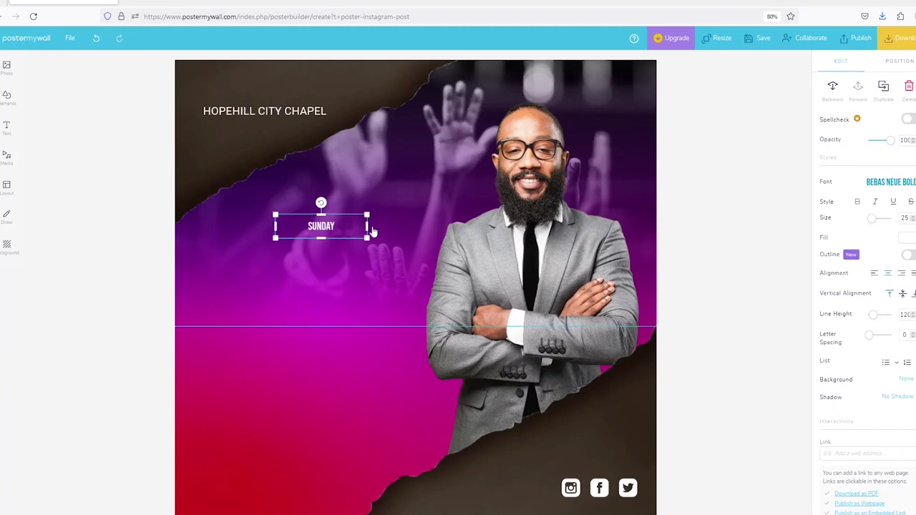
drag(366, 227, 494, 327)
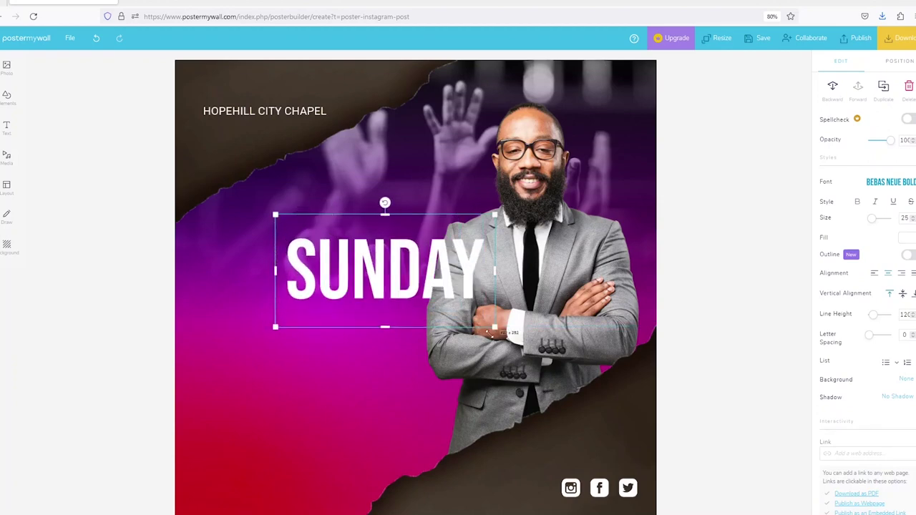
drag(384, 261, 387, 207)
drag(279, 271, 213, 296)
drag(415, 219, 422, 247)
click(396, 308)
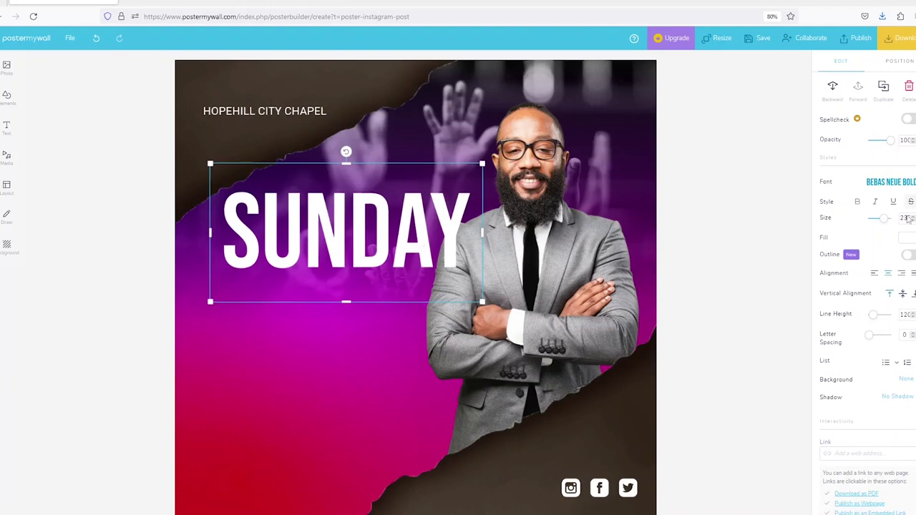
Turn on a white outline for SUNDAY at thickness 10.
click(895, 182)
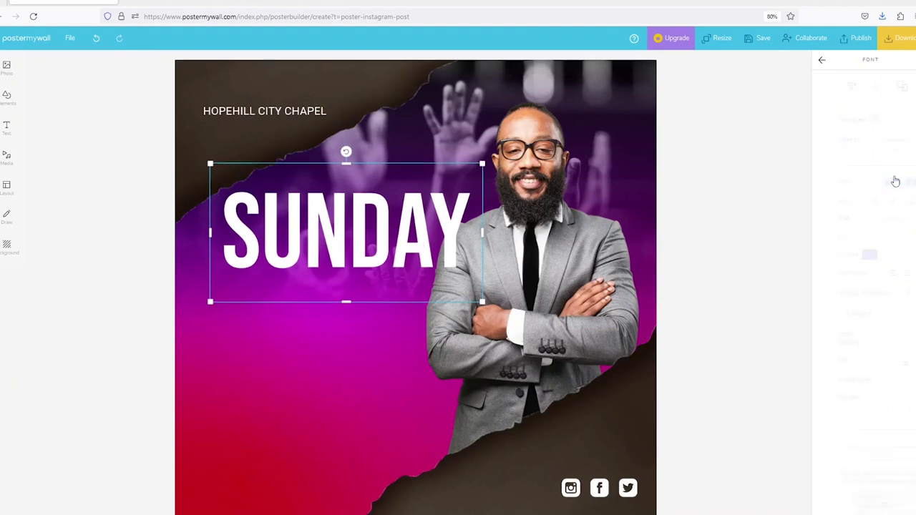
click(824, 60)
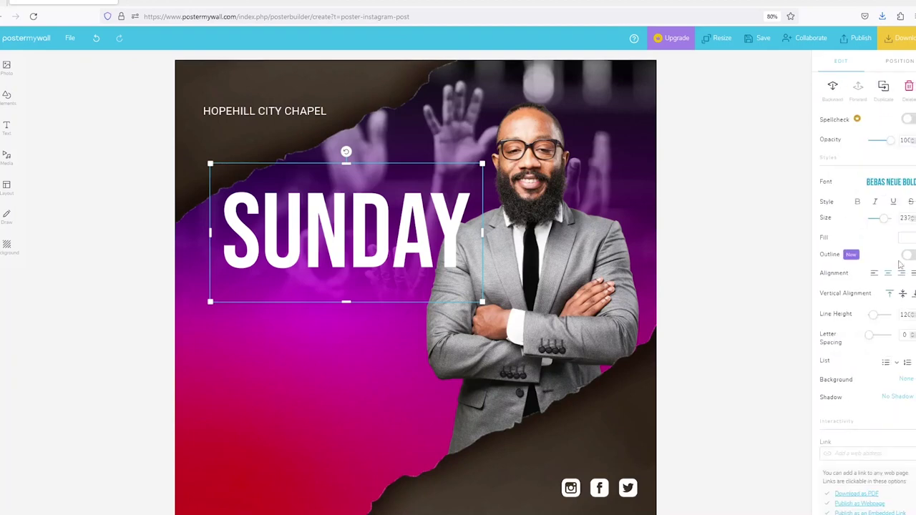
click(911, 257)
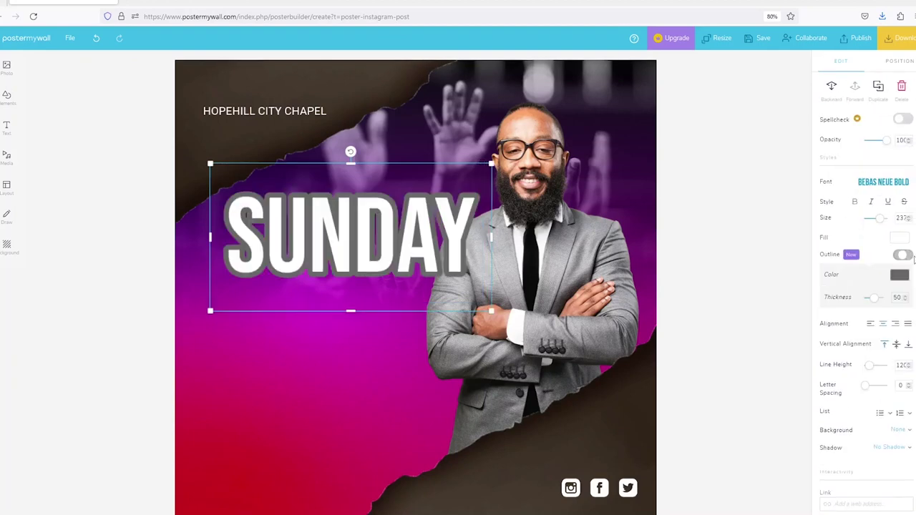
drag(874, 302, 868, 301)
click(906, 302)
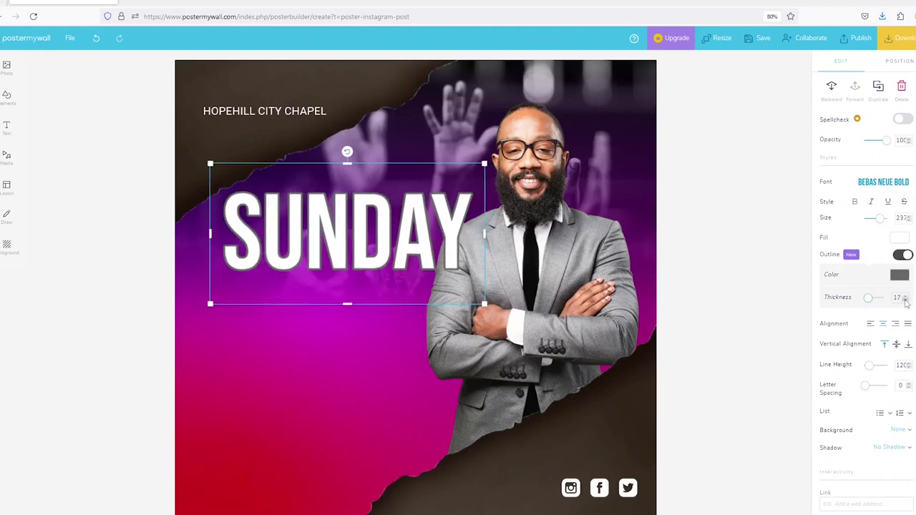
click(905, 302)
click(905, 301)
click(905, 301)
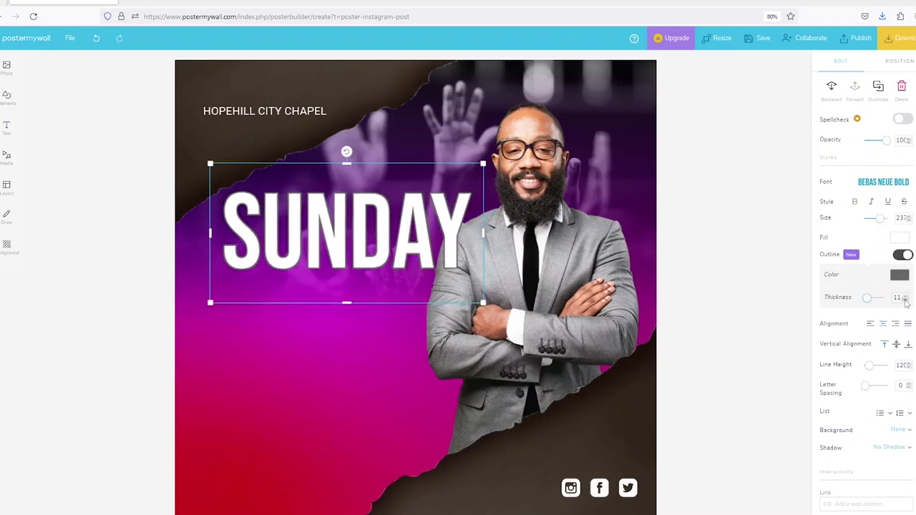
click(905, 301)
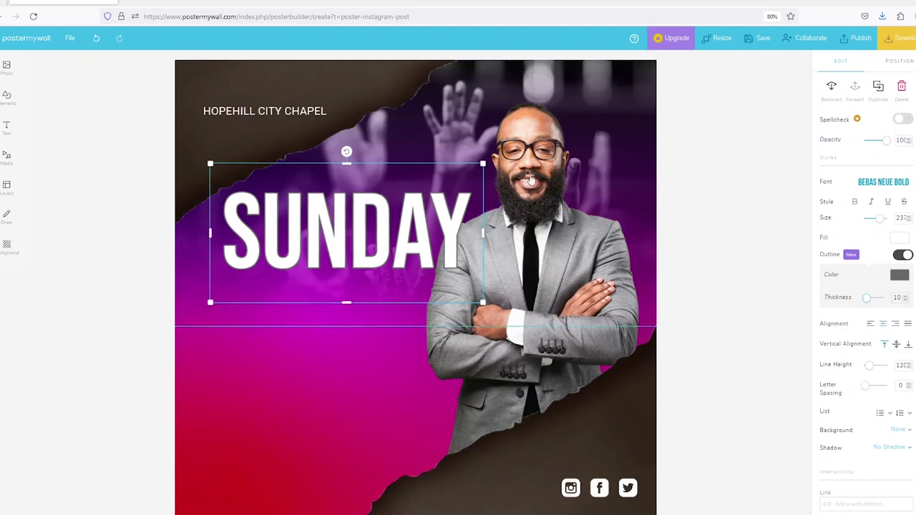
click(900, 274)
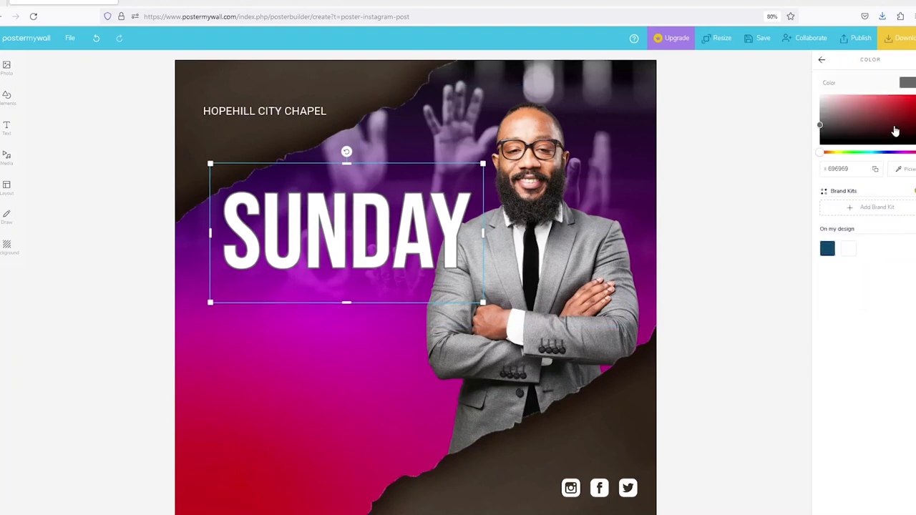
click(451, 143)
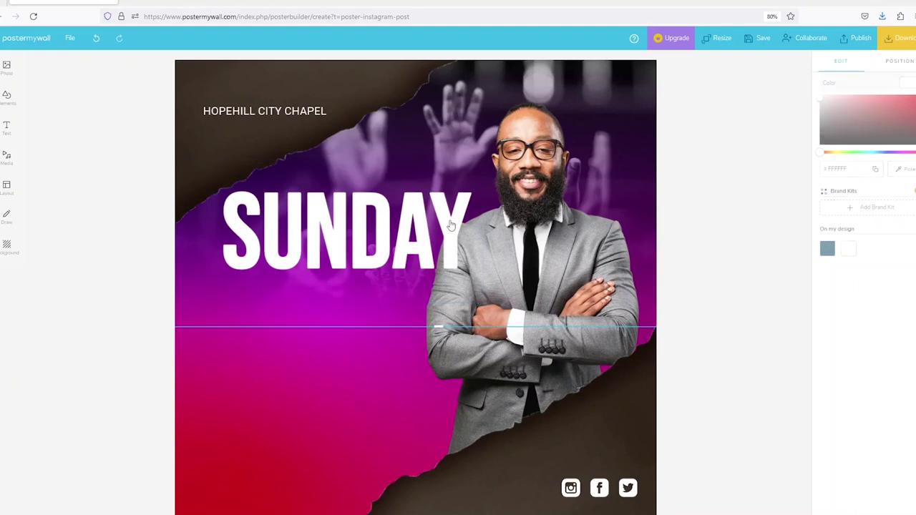
click(343, 229)
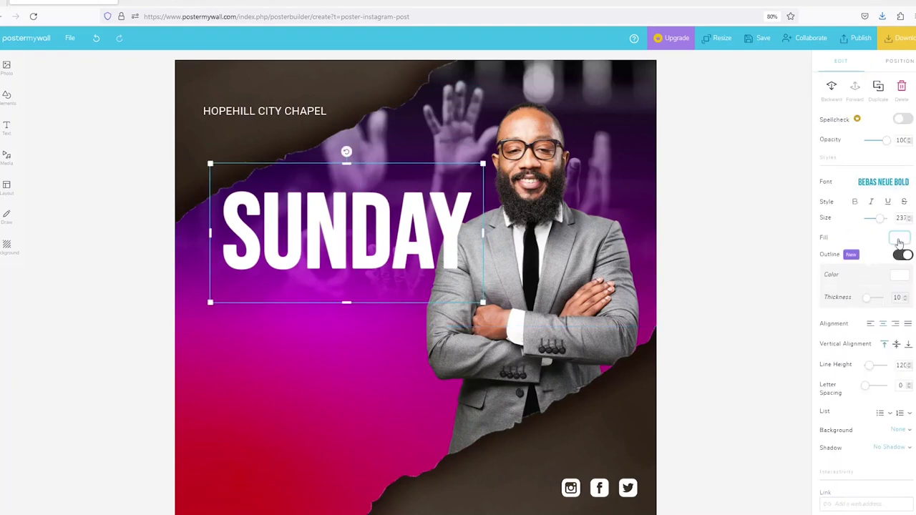
Fill SUNDAY with a linear gradient from orange FFA900 to red-orange FE4B00.
click(899, 241)
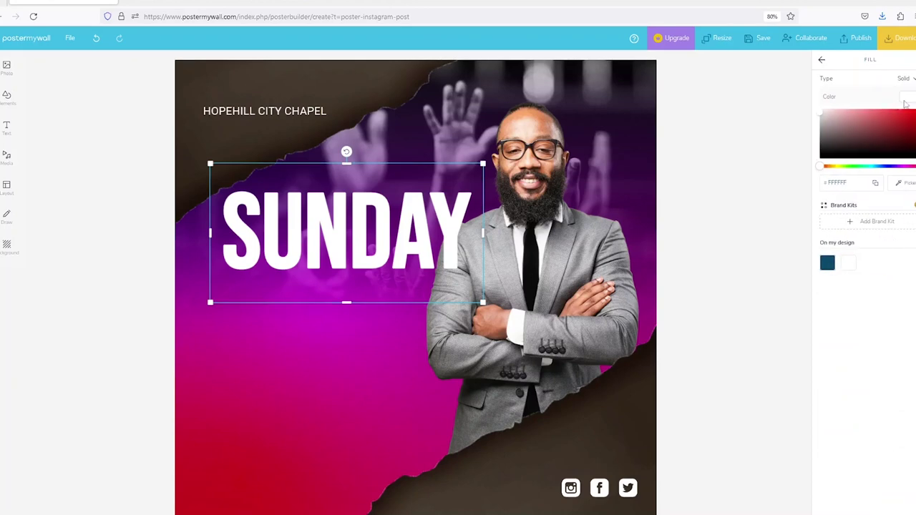
click(909, 79)
click(891, 125)
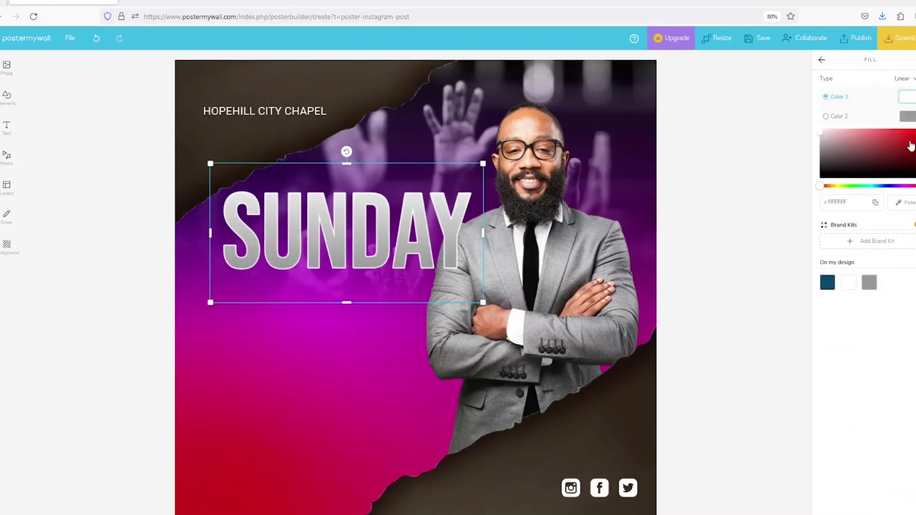
click(910, 146)
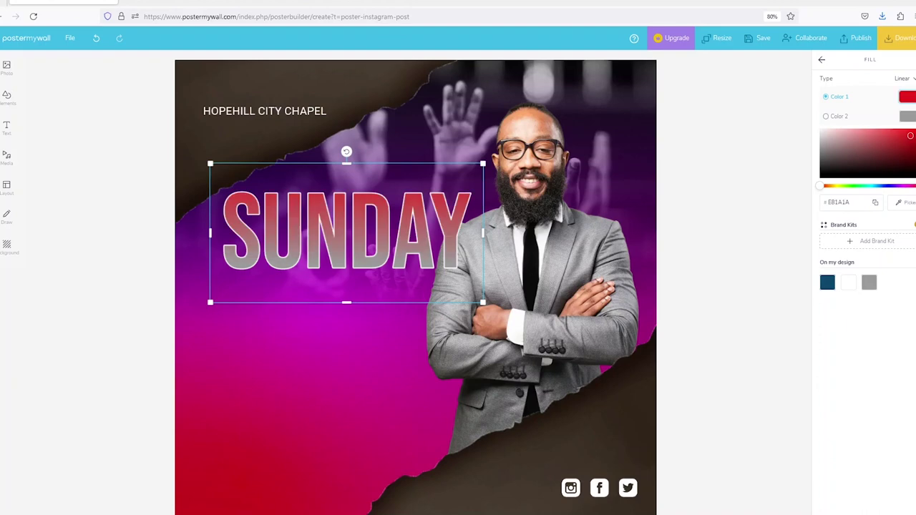
click(834, 189)
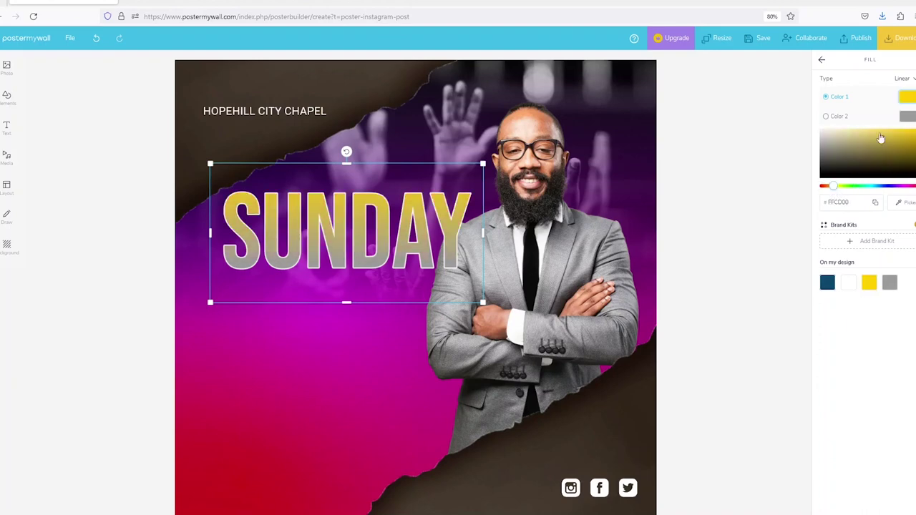
click(907, 116)
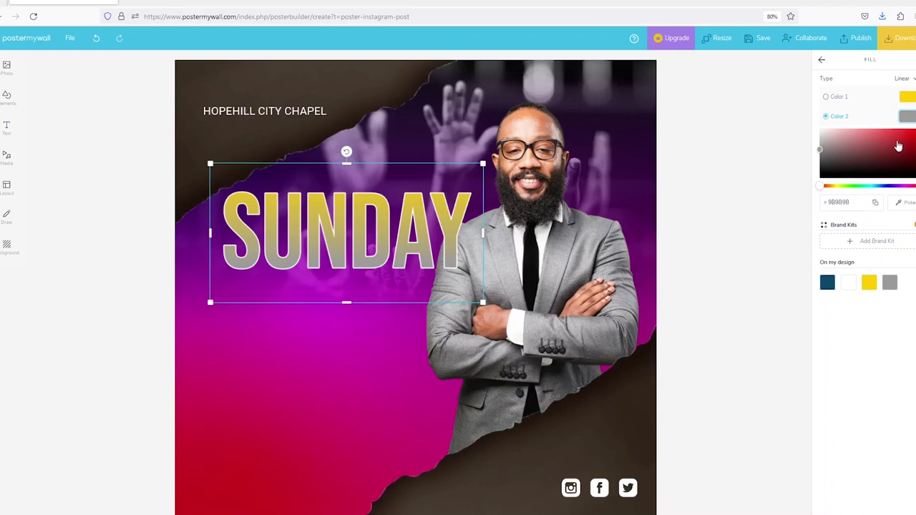
click(909, 131)
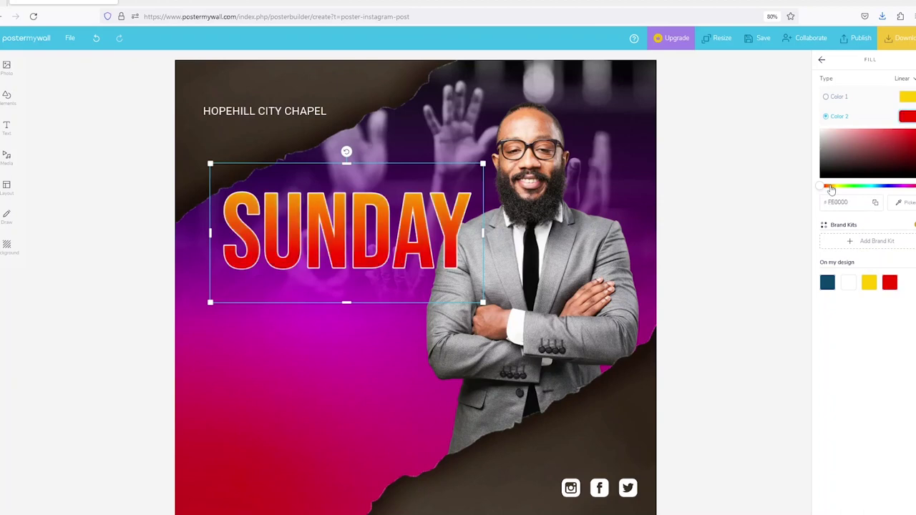
click(831, 188)
drag(830, 187, 825, 189)
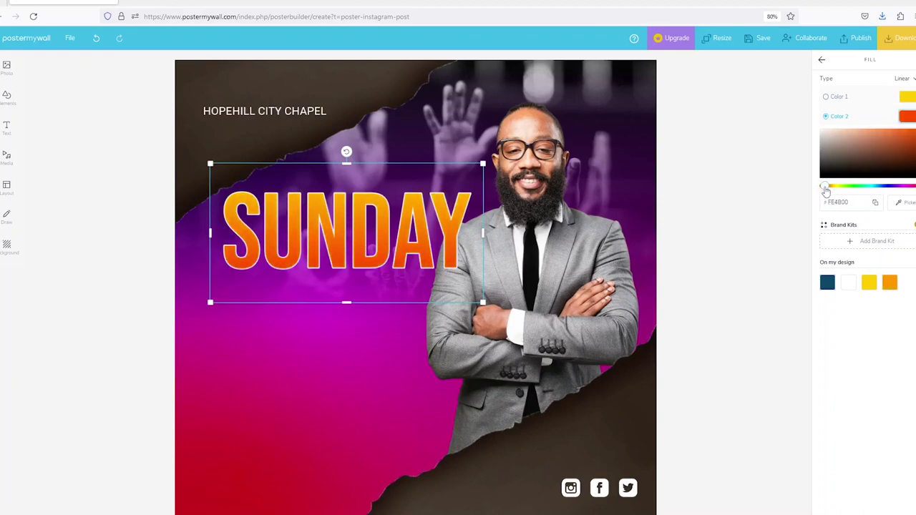
click(907, 98)
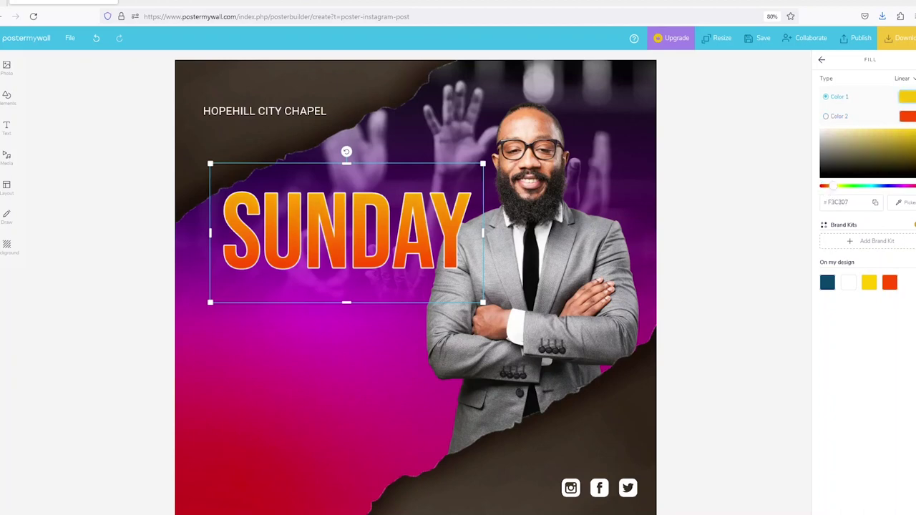
click(833, 189)
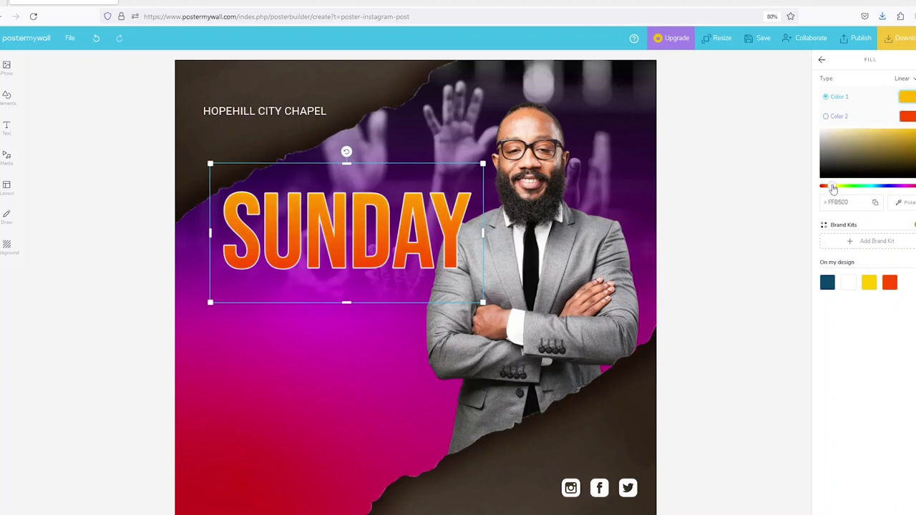
drag(833, 189, 834, 188)
click(434, 241)
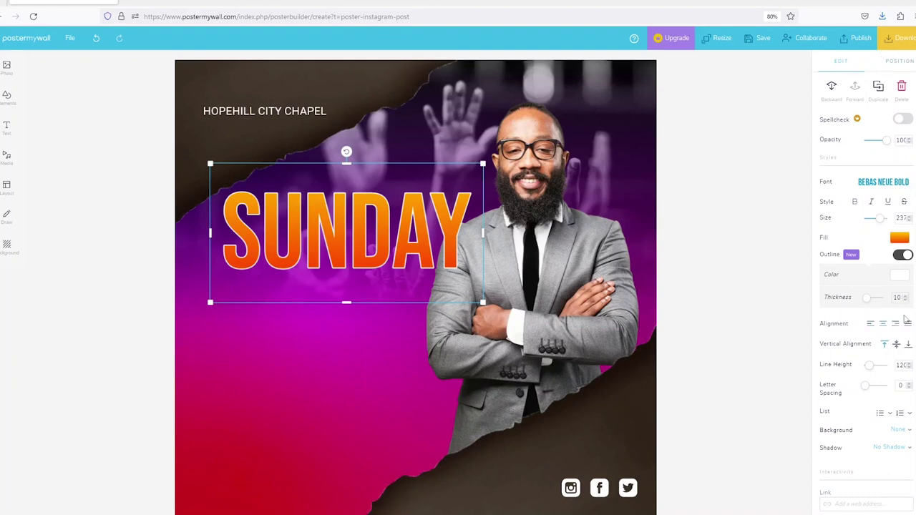
scroll(896, 413, down, 1)
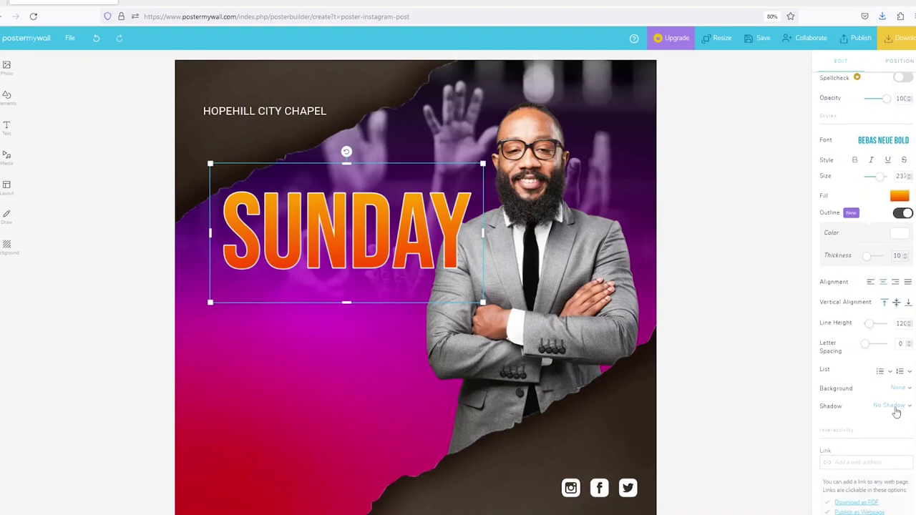
click(894, 407)
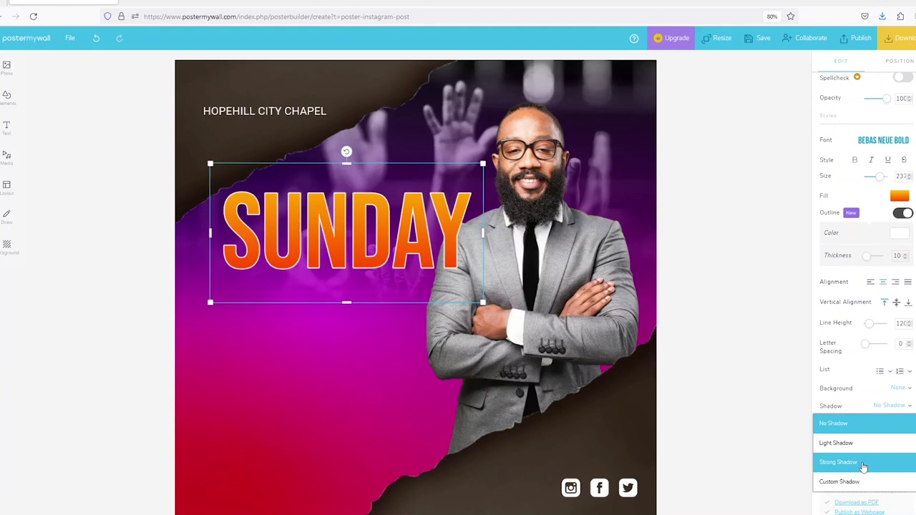
click(863, 466)
click(375, 372)
click(453, 229)
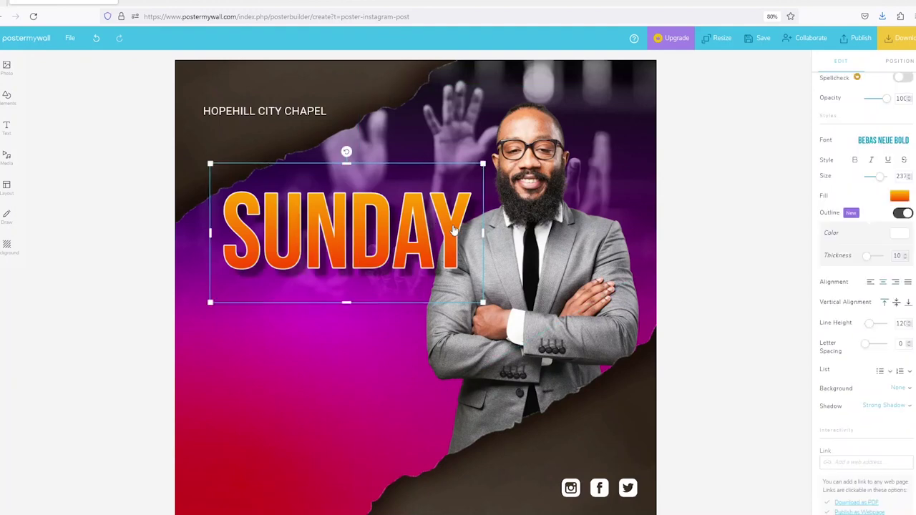
scroll(873, 141, up, 1)
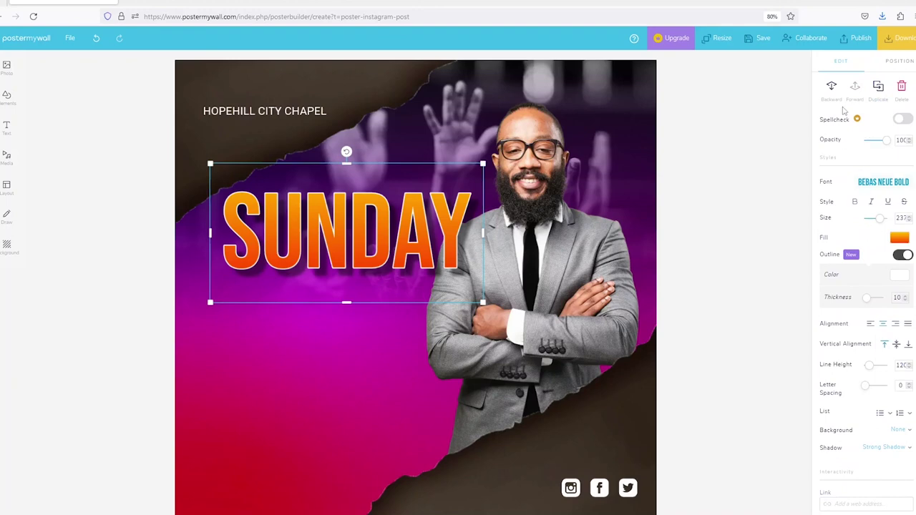
click(833, 87)
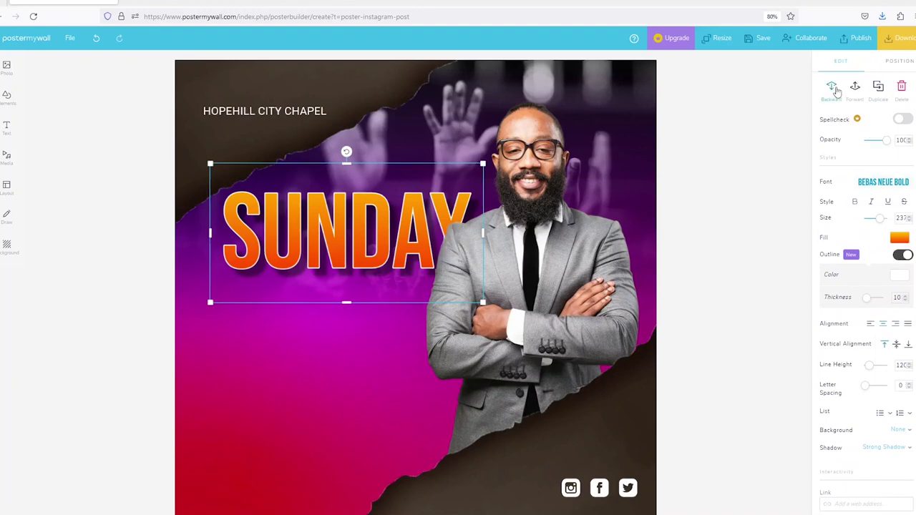
drag(413, 213, 400, 223)
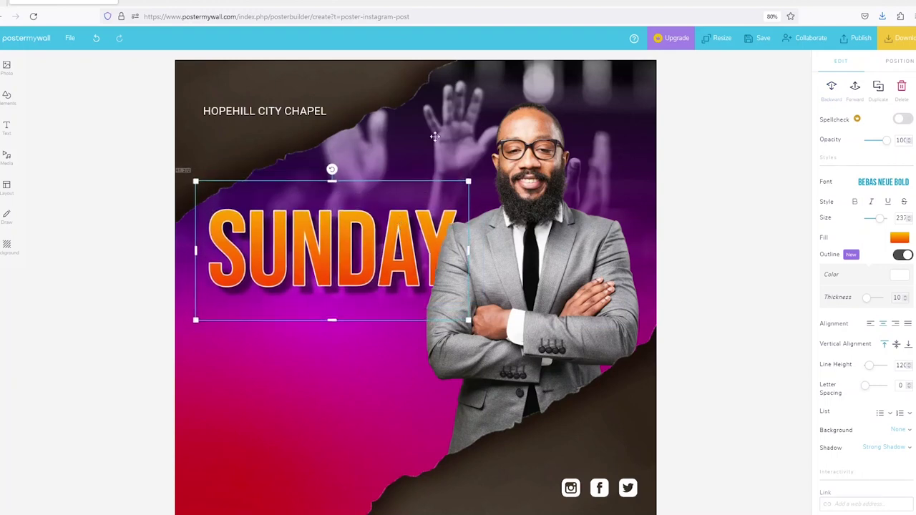
click(465, 151)
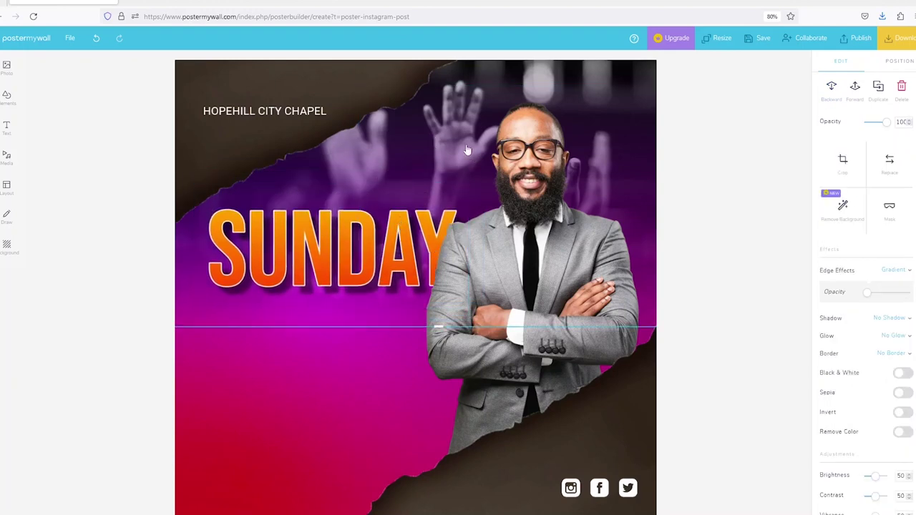
click(416, 217)
click(261, 115)
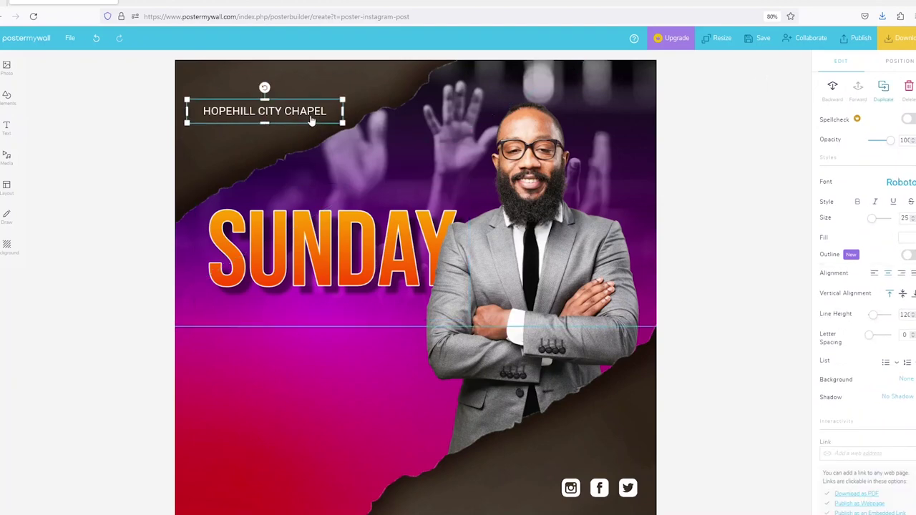
Duplicate the chapel name below SUNDAY, retype it as 'Service', and narrow its box.
key(ctrl+d)
drag(311, 122, 362, 320)
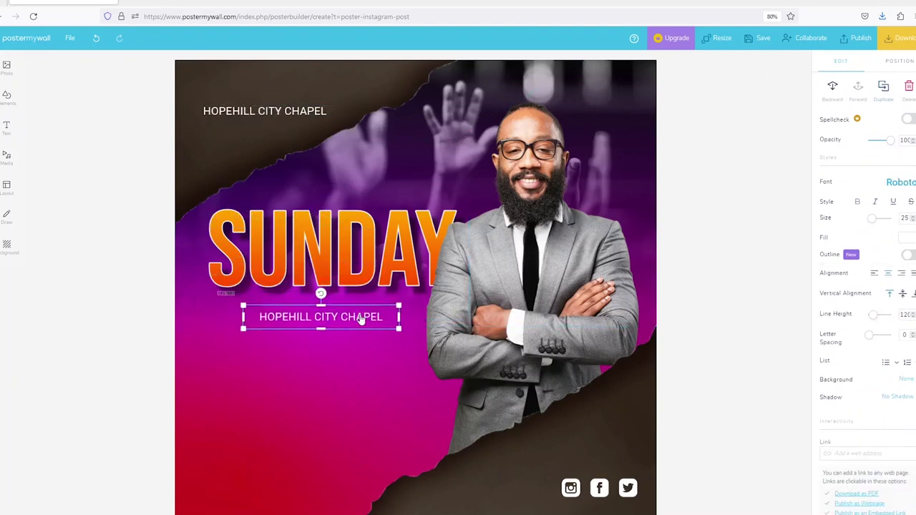
double_click(362, 317)
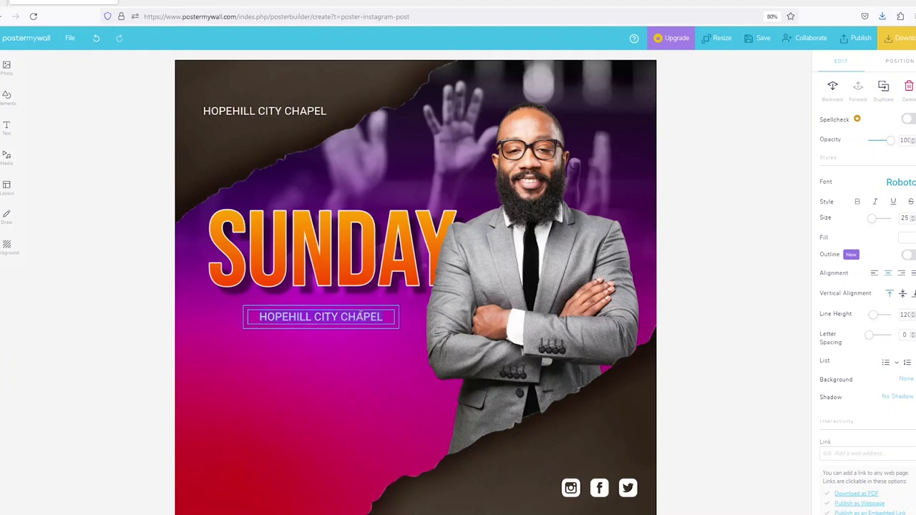
text(Ser)
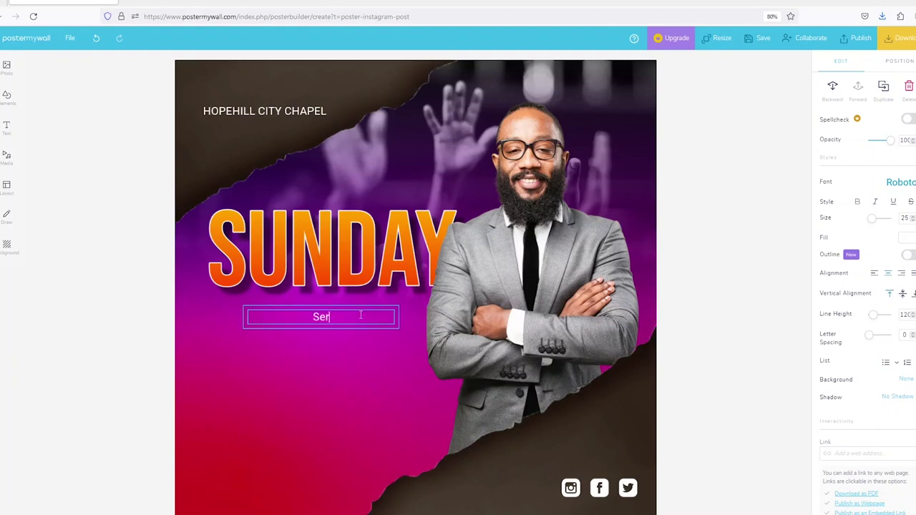
text(vice)
click(368, 430)
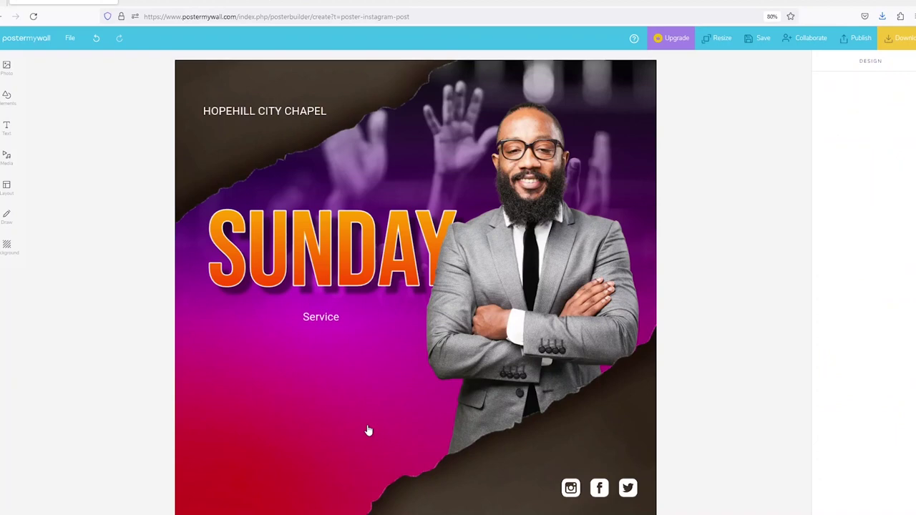
click(389, 324)
drag(398, 317, 290, 316)
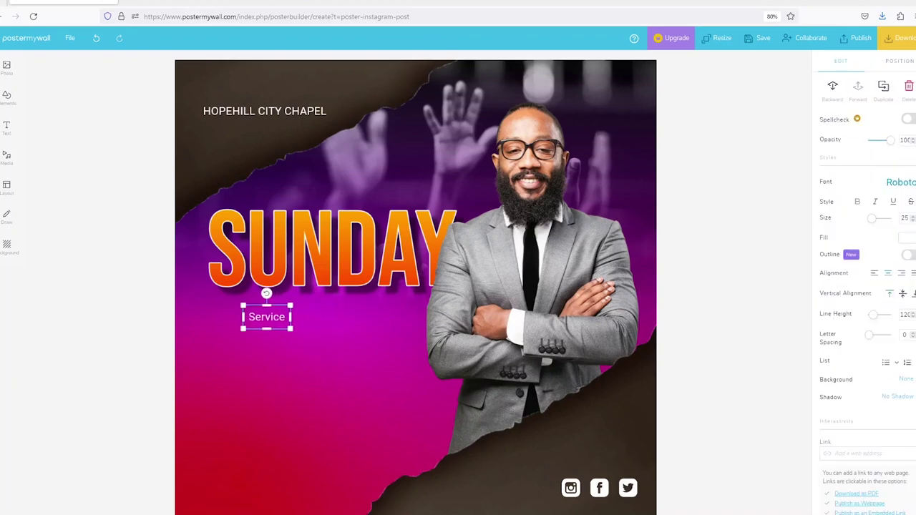
Set 'Service' in a script font and enlarge it to overlap SUNDAY's lower edge.
click(903, 183)
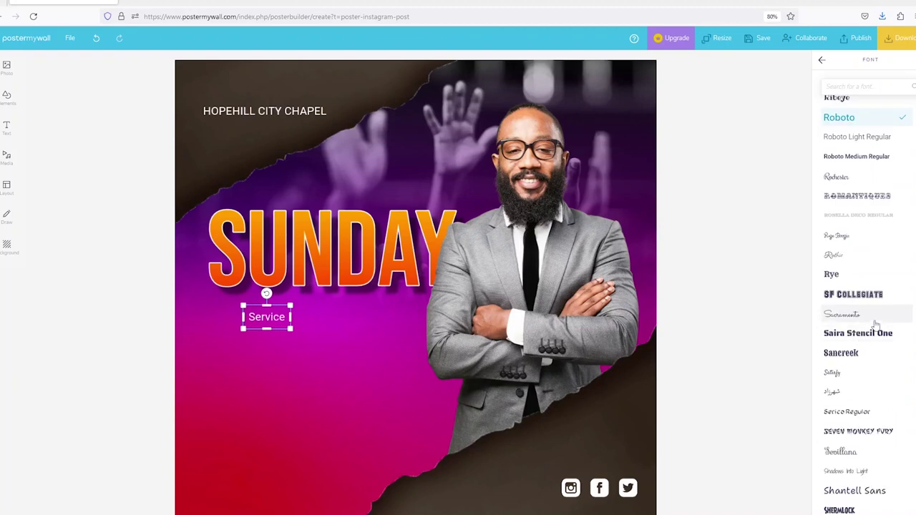
scroll(865, 293, up, 5)
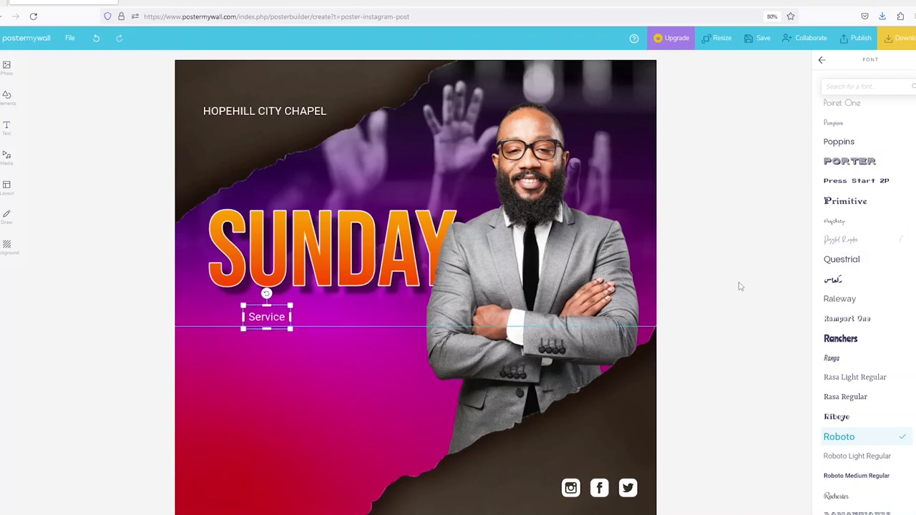
click(899, 244)
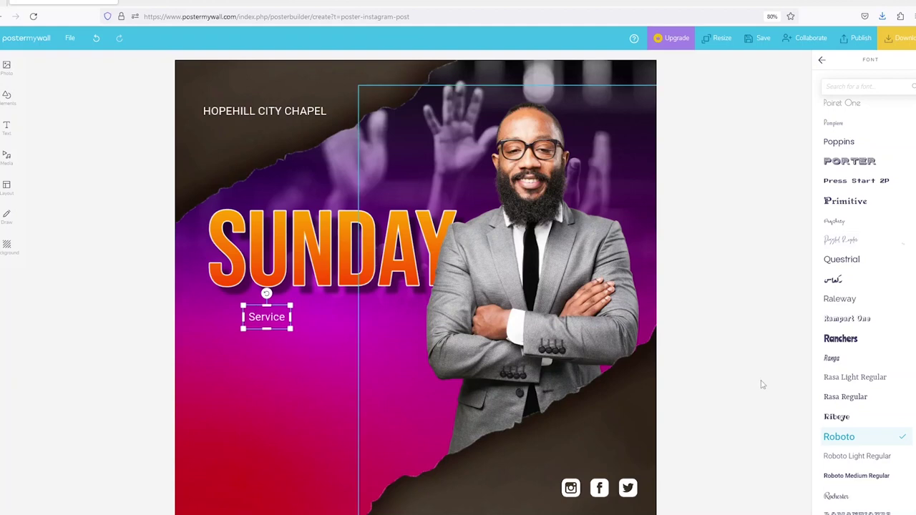
click(845, 241)
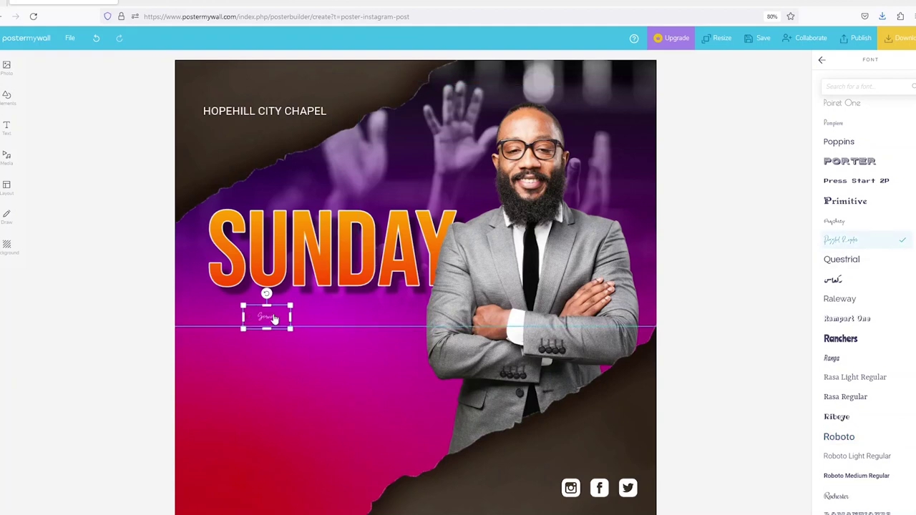
drag(290, 317, 495, 493)
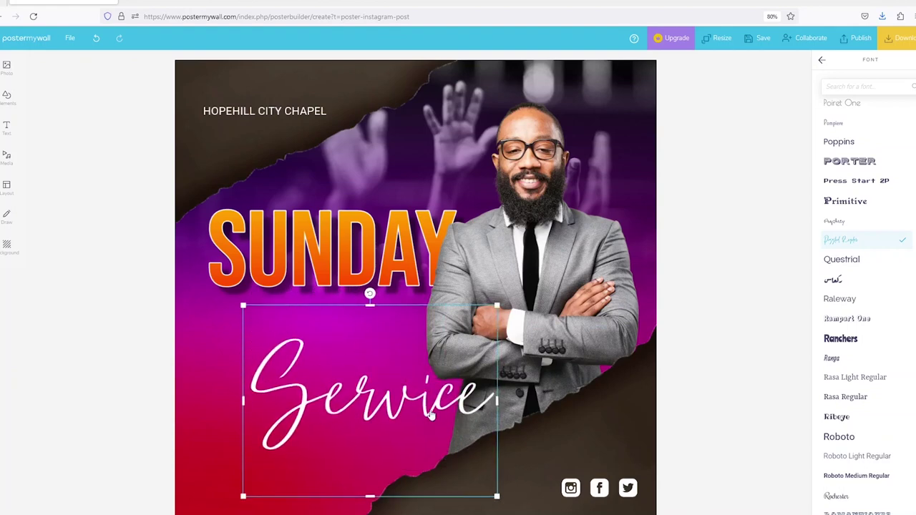
drag(430, 401, 411, 315)
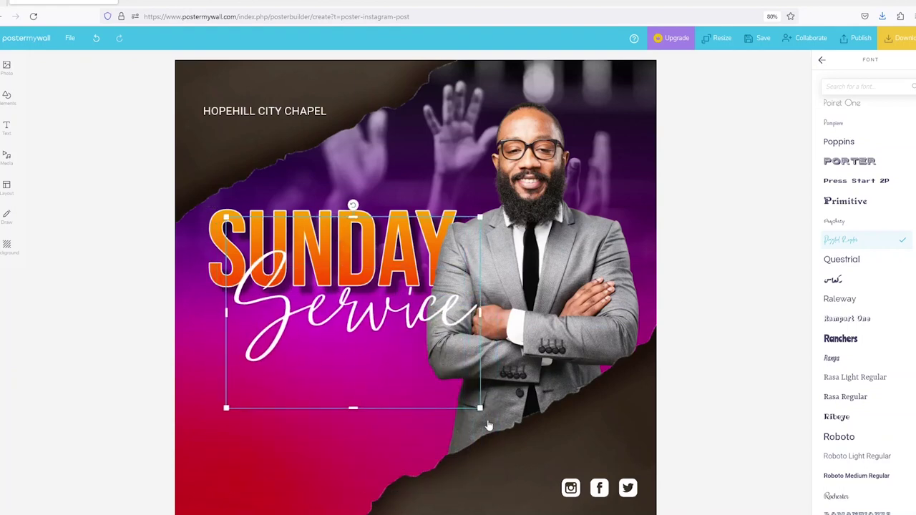
drag(480, 410, 450, 387)
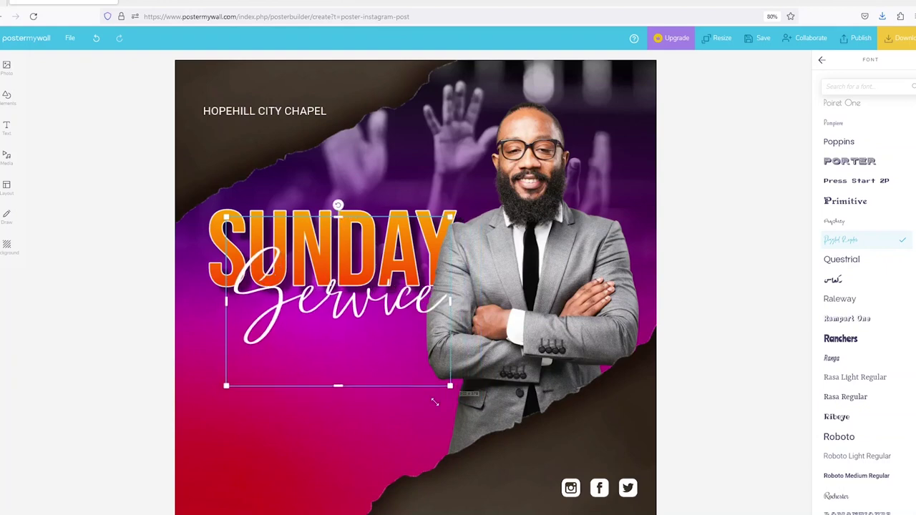
drag(374, 360, 376, 339)
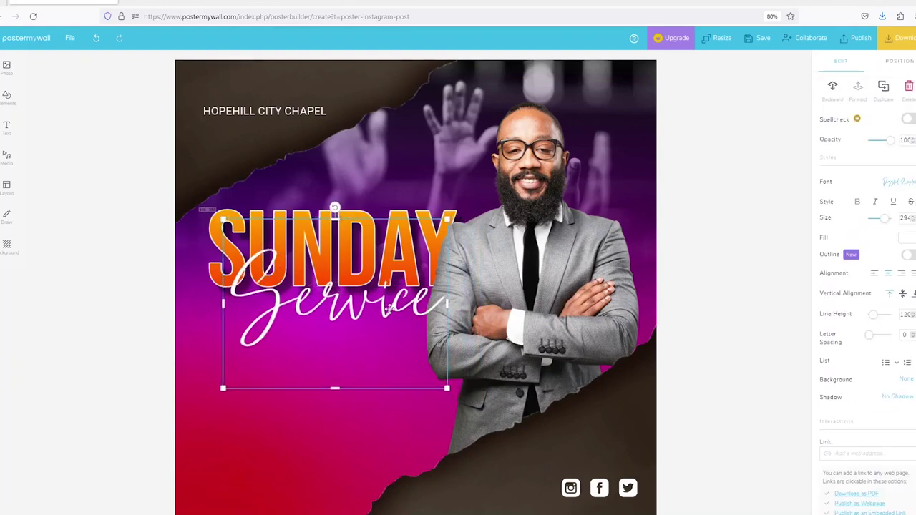
Apply a Strong Shadow to the 'Service' text.
click(909, 405)
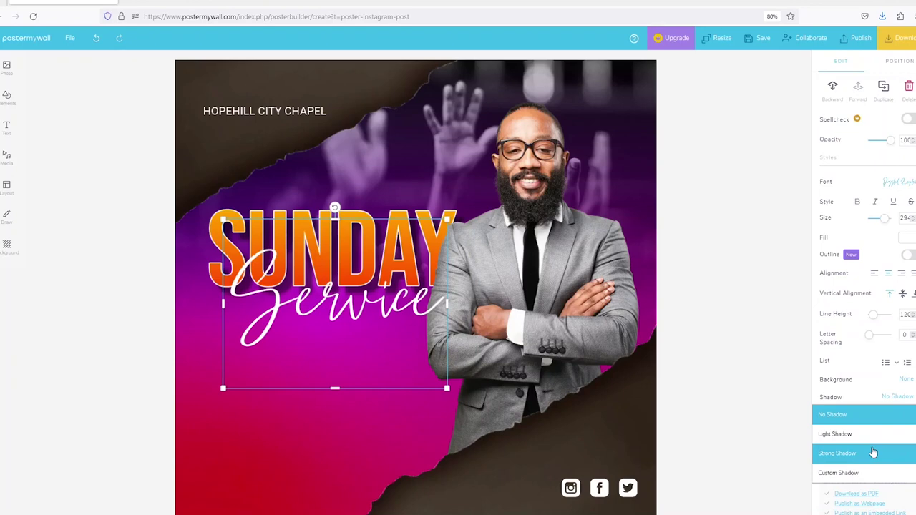
click(880, 453)
click(360, 432)
click(379, 303)
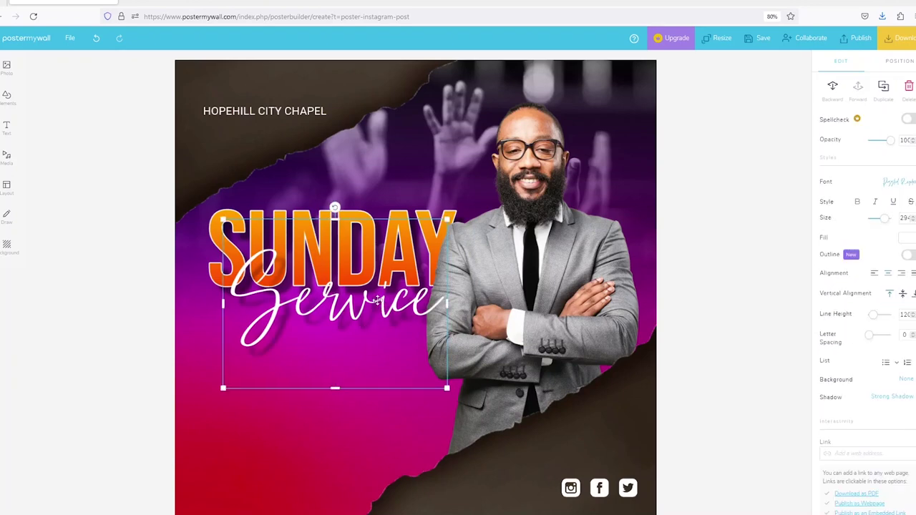
click(355, 462)
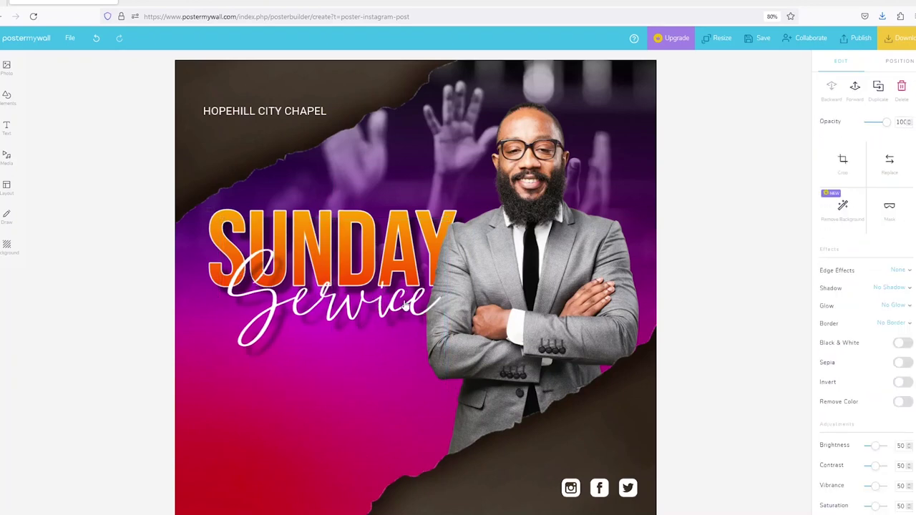
Copy the chapel name to just above SUNDAY and retype it as 'WELCOME TO OUR'.
click(300, 116)
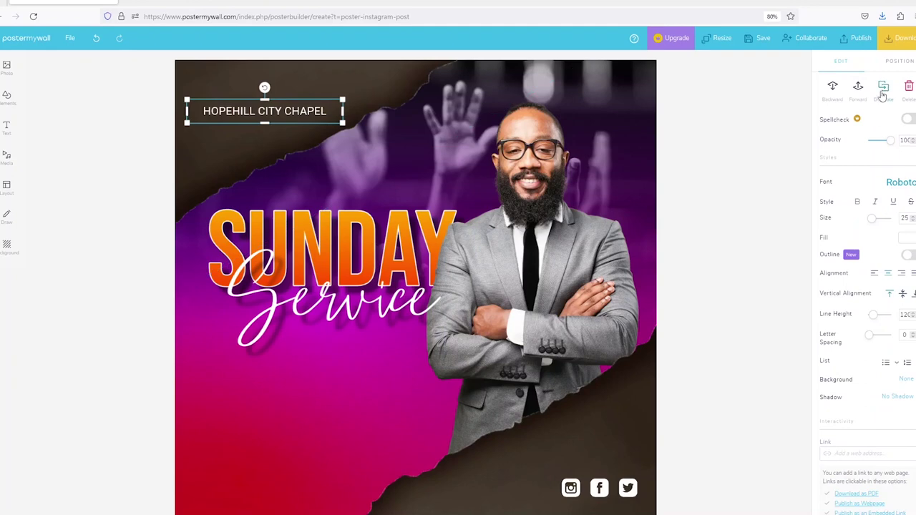
key(ctrl+d)
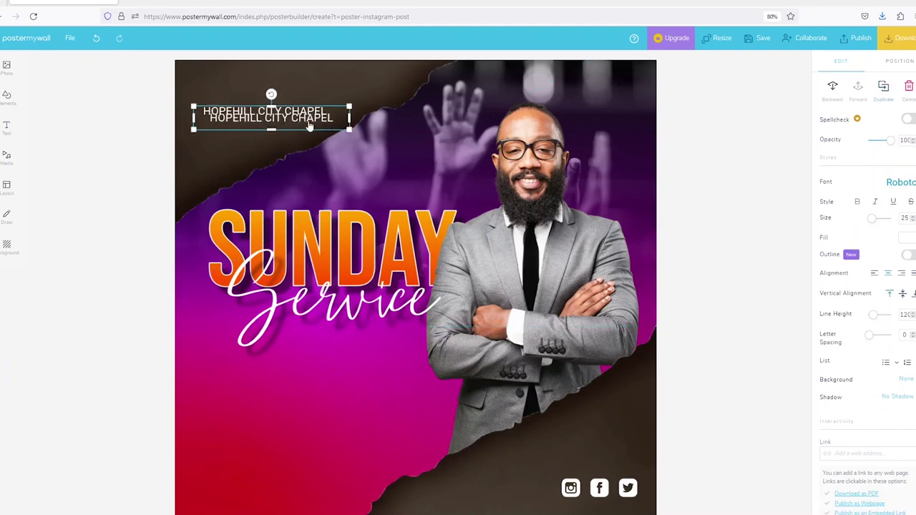
drag(298, 119, 377, 197)
click(375, 195)
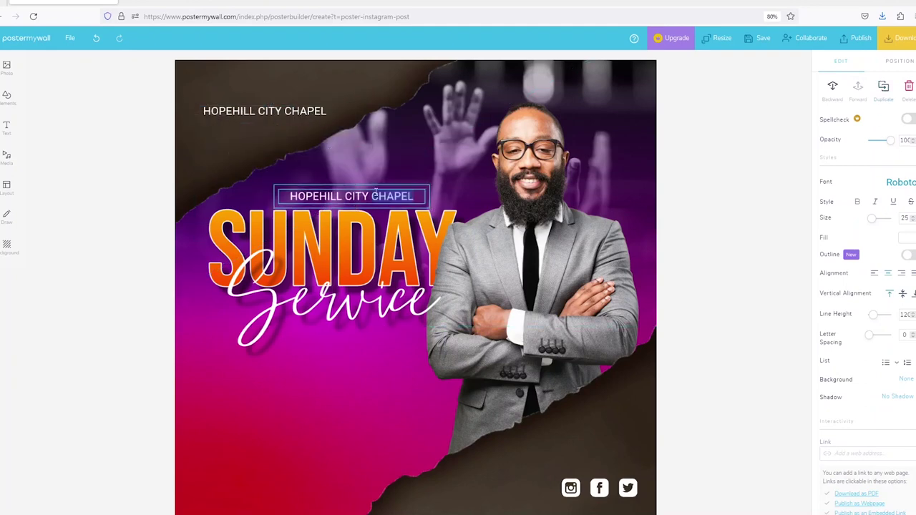
triple_click(375, 196)
text(WELCOME)
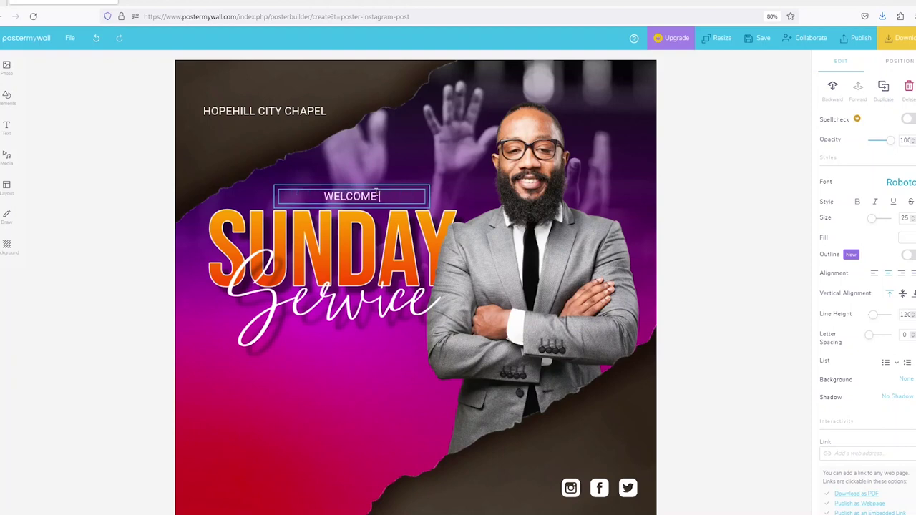
text( TO OUR)
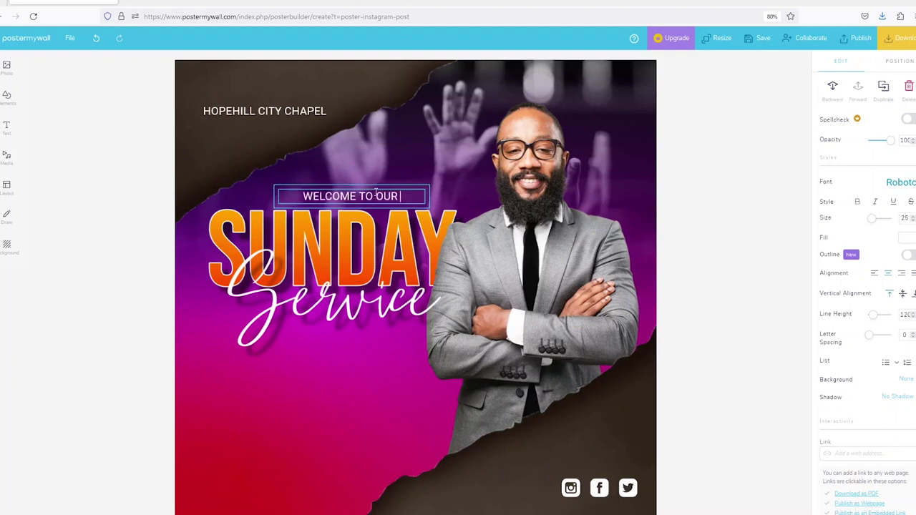
key(BackSpace)
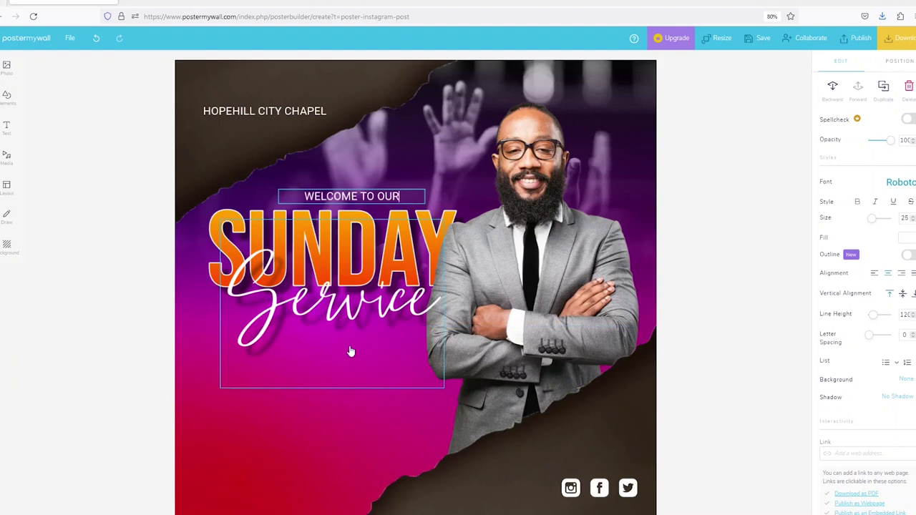
click(351, 350)
click(373, 196)
drag(371, 193, 369, 194)
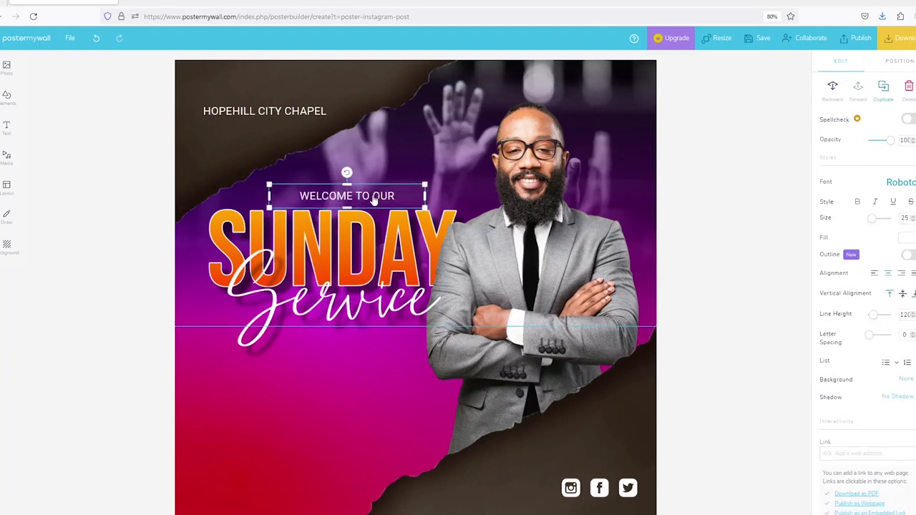
Copy the welcome line under 'Service' and change it to 'WITH PST' plus the pastor's name.
key(ctrl+d)
drag(372, 312, 371, 355)
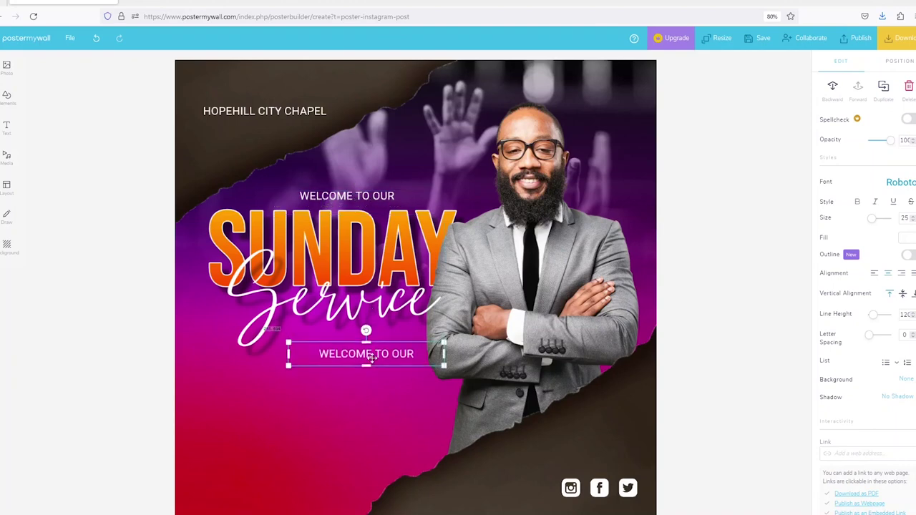
double_click(371, 357)
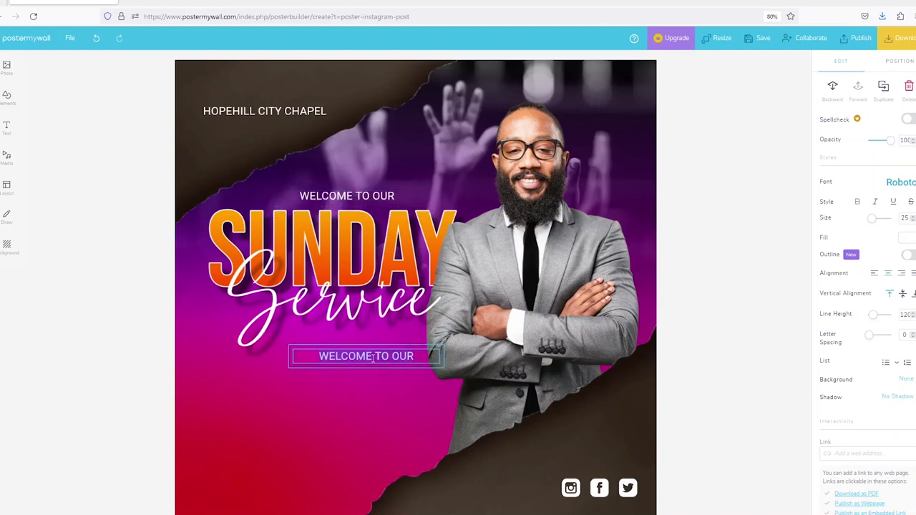
text(WITH )
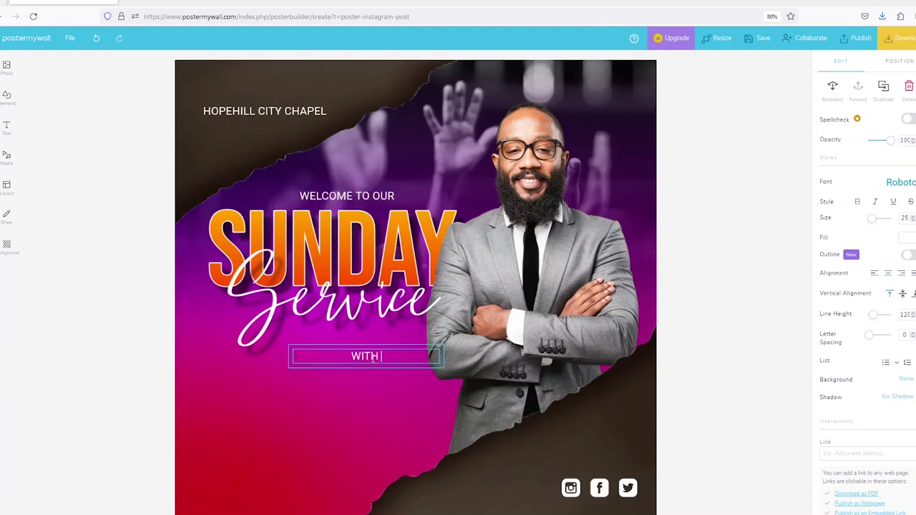
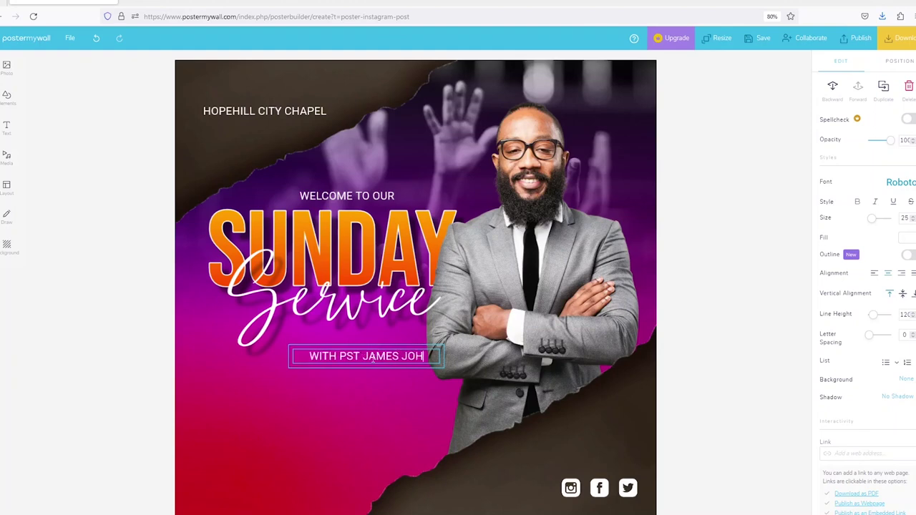
click(372, 388)
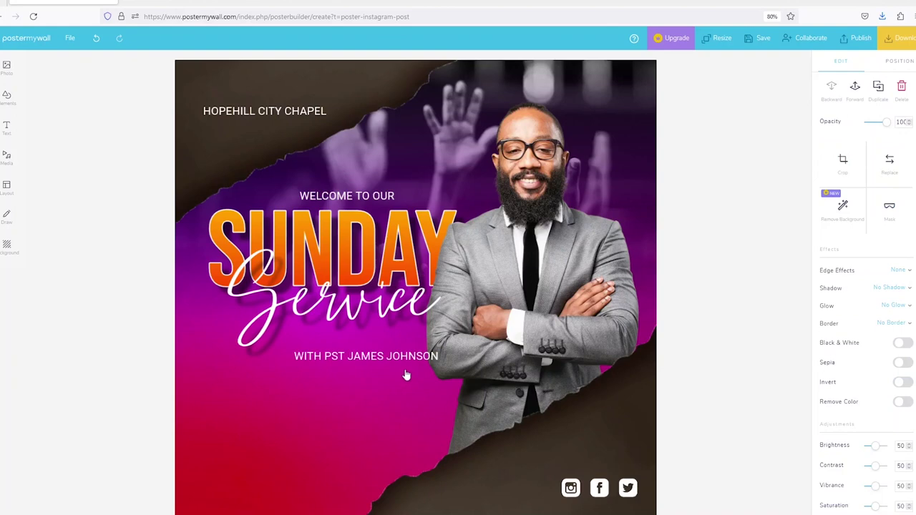
drag(415, 364, 406, 332)
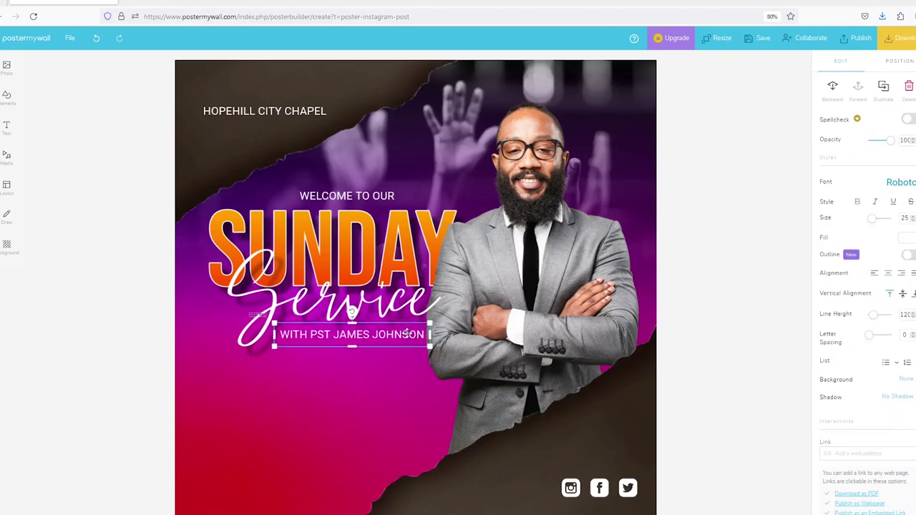
click(401, 394)
Duplicate WELCOME TO OUR, raise HOPEHILL CITY CHAPEL, and set the copy beneath the chapel name.
click(362, 197)
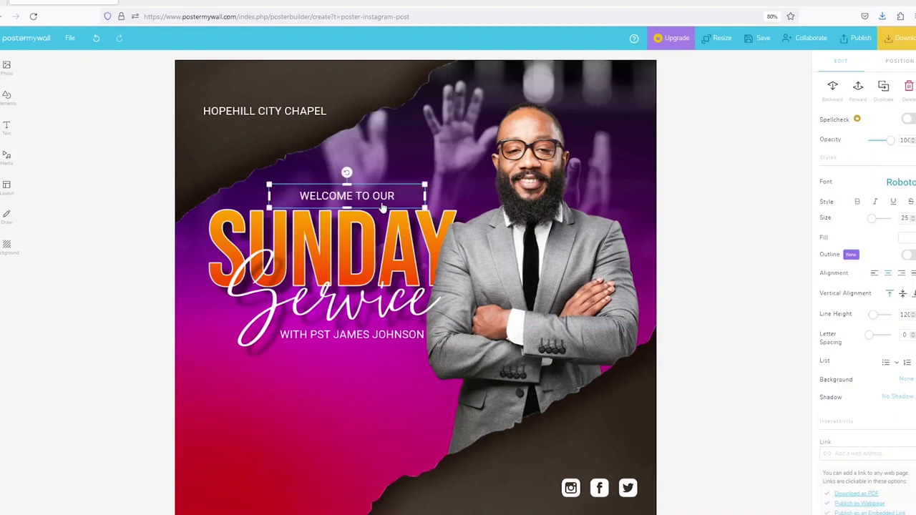
click(883, 85)
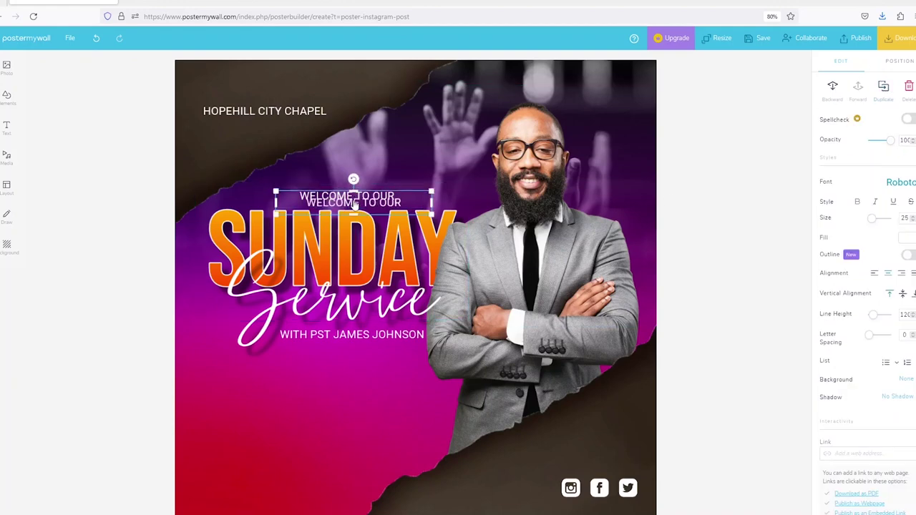
drag(353, 204, 340, 390)
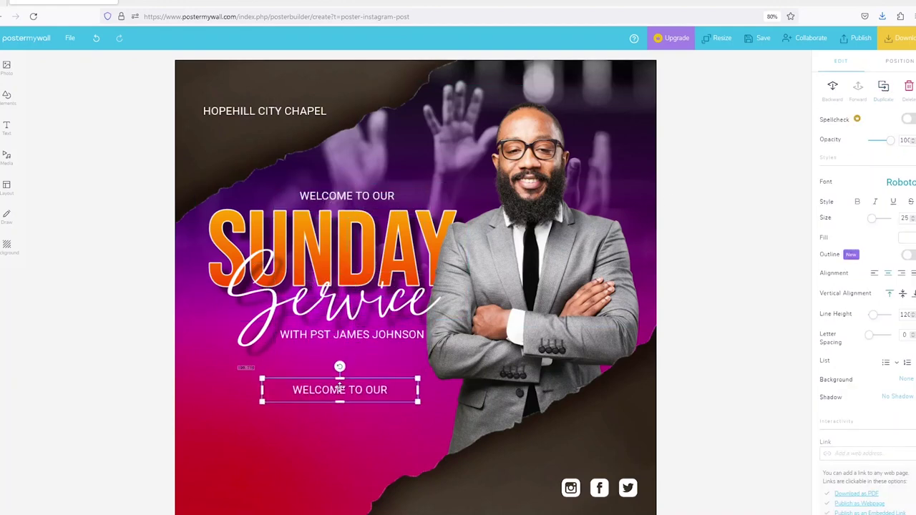
click(246, 113)
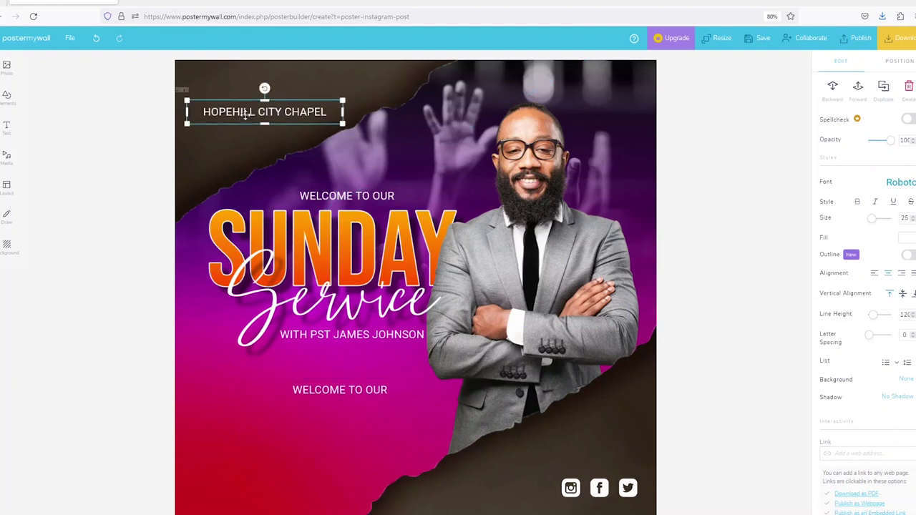
drag(246, 113, 263, 81)
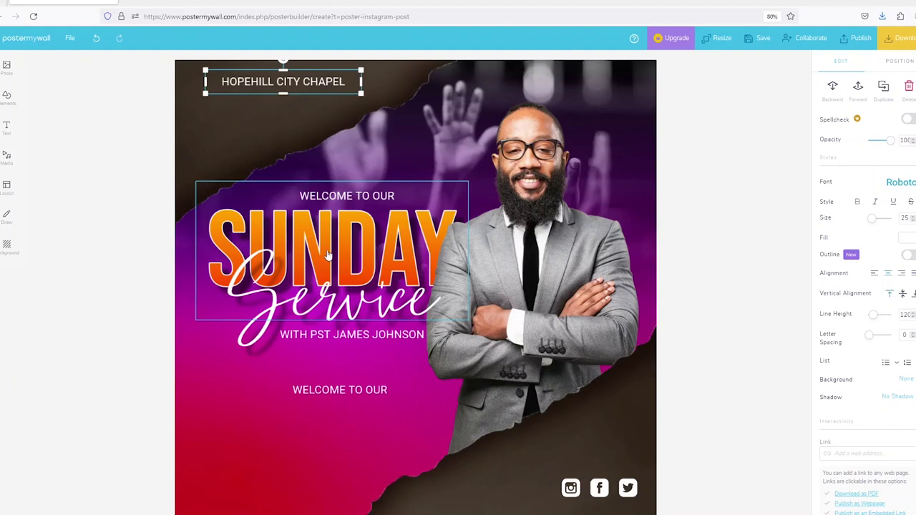
drag(339, 389, 269, 120)
Retype the copied line so it reads 20TH.
double_click(268, 122)
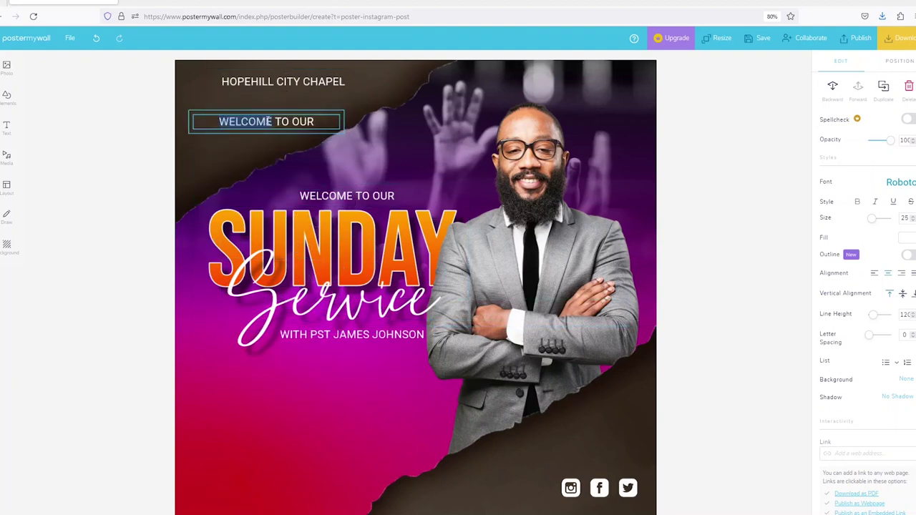
key(ctrl+a)
key(BackSpace)
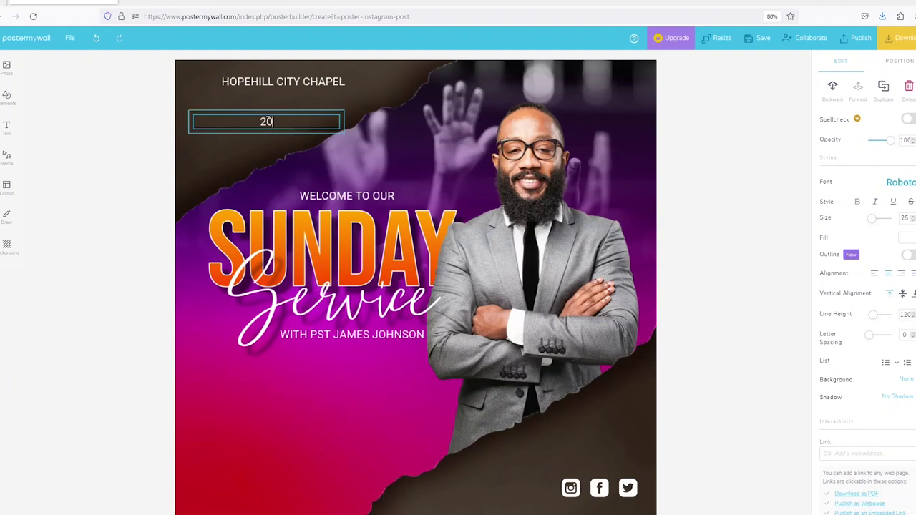
text(20TH)
text( JUNE)
key(BackSpace)
key(BackSpace)
key(BackSpace)
key(BackSpace)
text(SEPTEMBER)
key(BackSpace)
key(BackSpace)
key(BackSpace)
key(BackSpace)
key(BackSpace)
key(BackSpace)
key(BackSpace)
key(BackSpace)
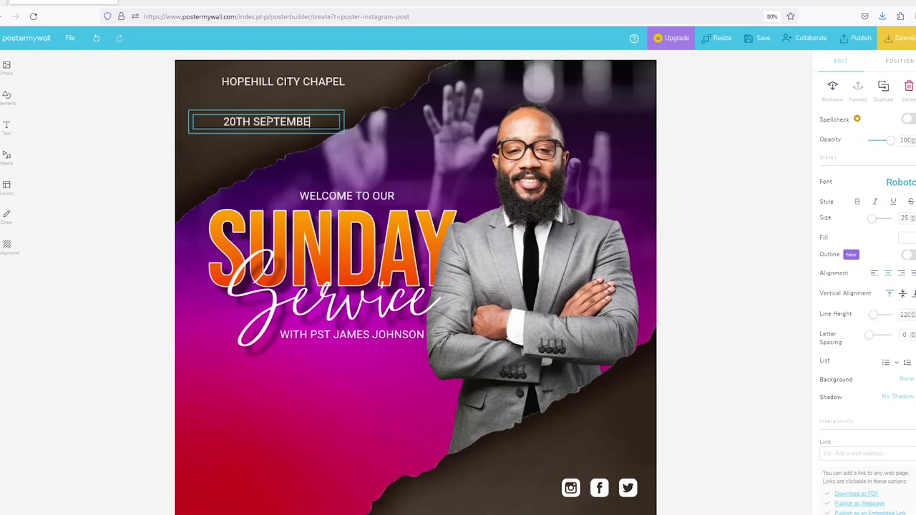
key(BackSpace)
key(BackSpace)
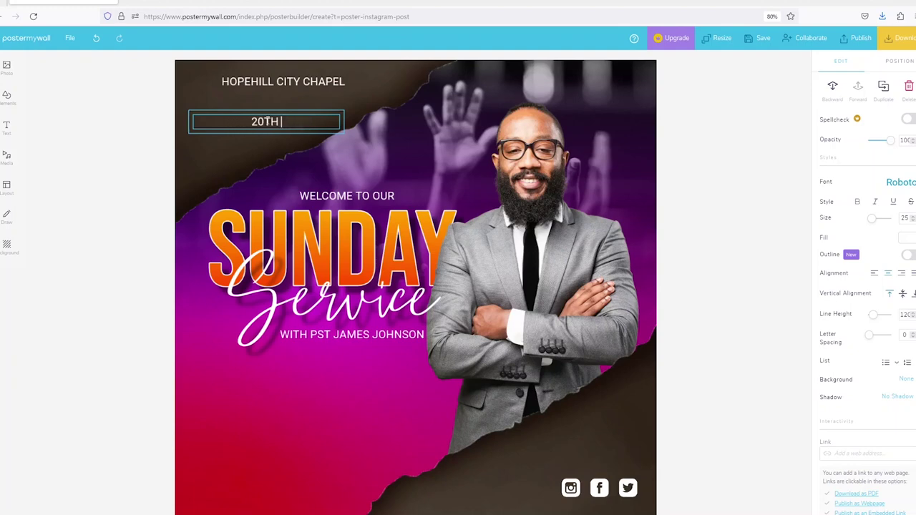
Enlarge the 20TH date and add a smaller SEPTEMBER line beneath it.
click(358, 109)
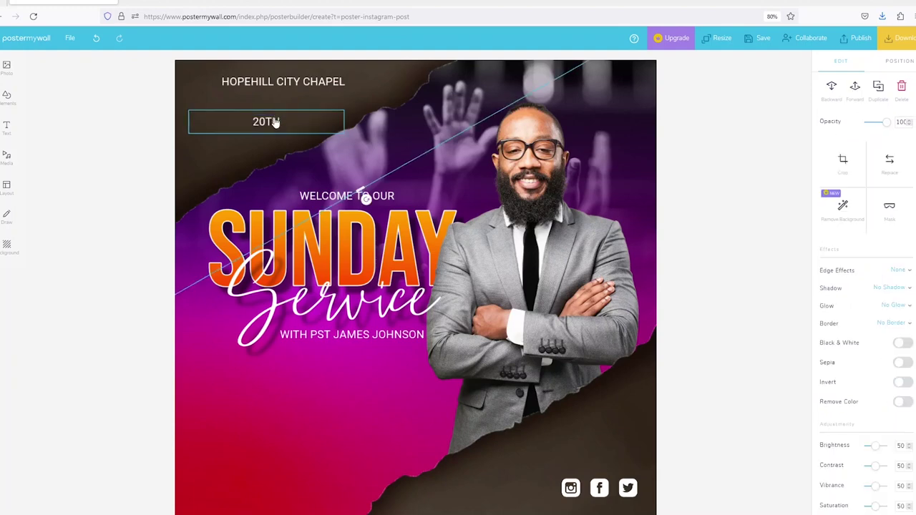
click(274, 121)
drag(344, 122, 247, 127)
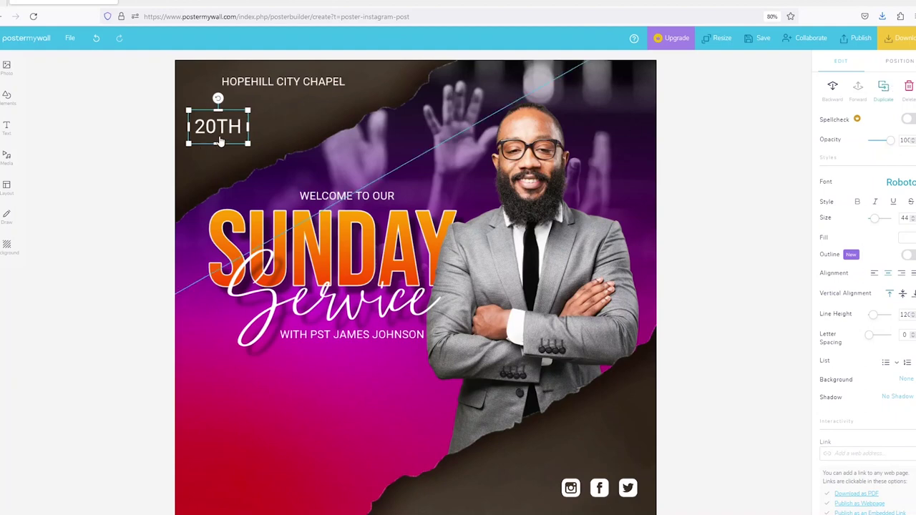
drag(220, 127, 226, 146)
double_click(226, 148)
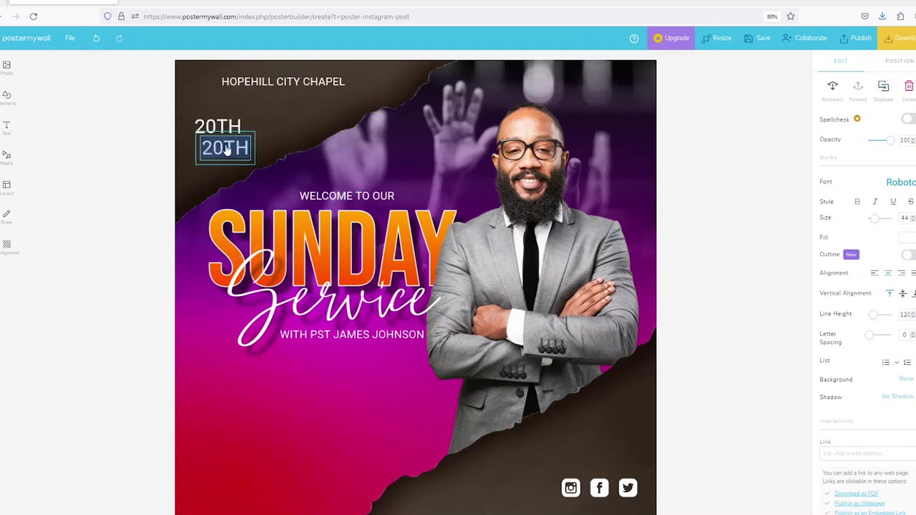
text(SEPTEM)
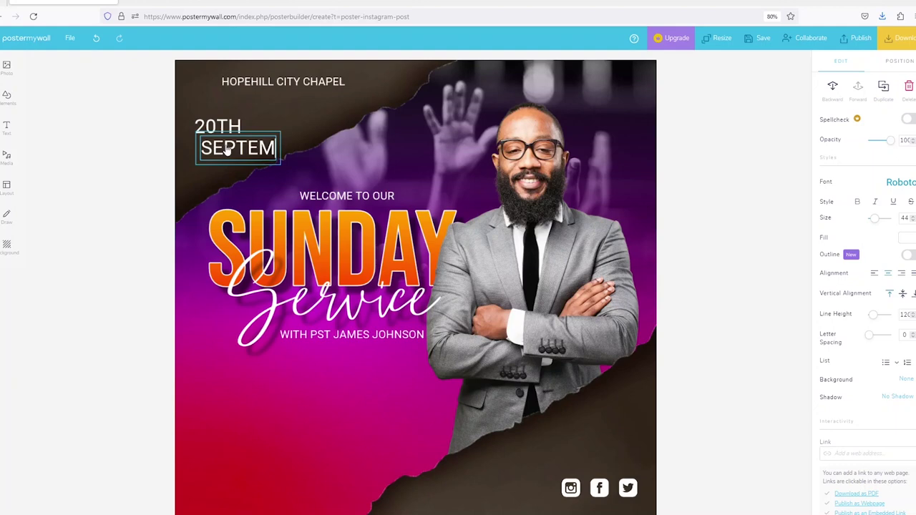
text(BER)
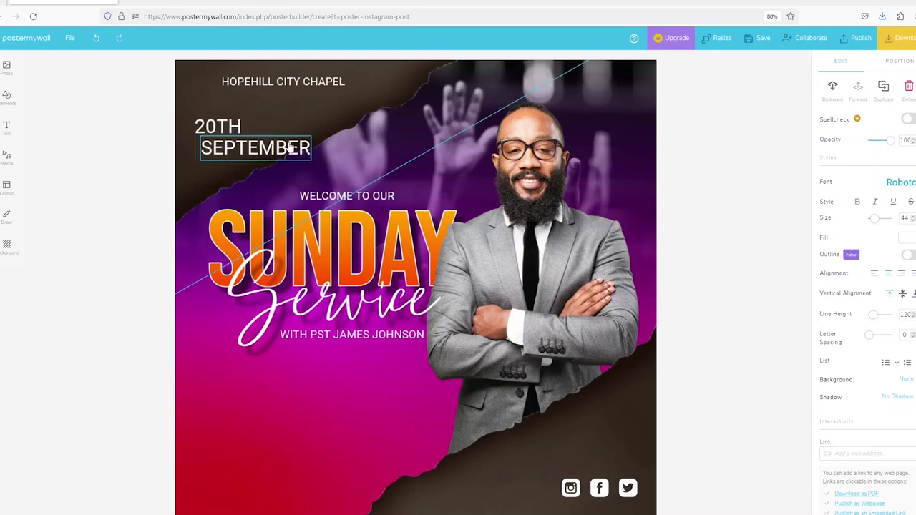
click(301, 160)
drag(315, 164, 238, 159)
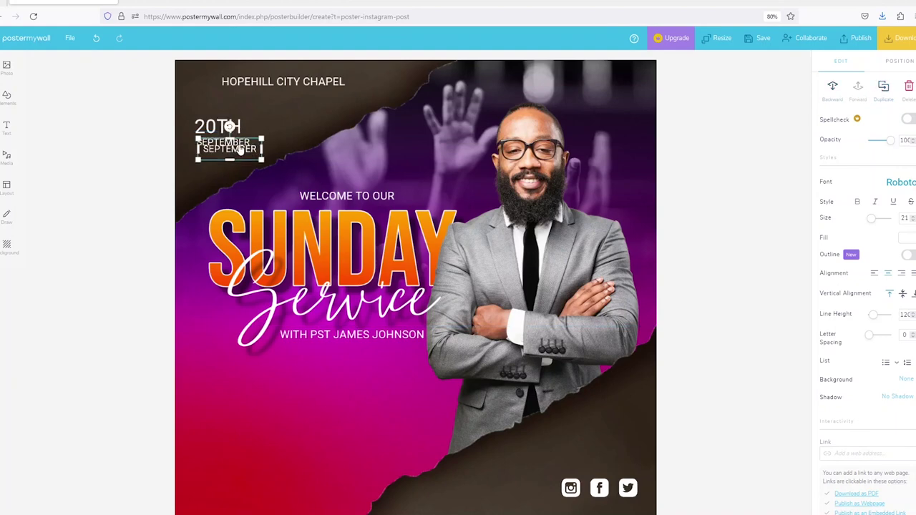
Add a FROM 10AM line tucked just under SEPTEMBER.
drag(236, 153, 236, 158)
double_click(236, 159)
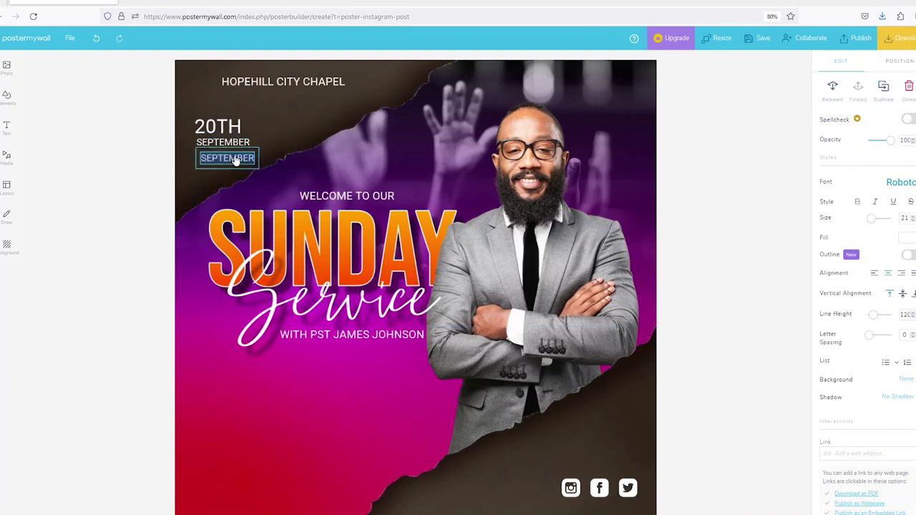
text(FROM 10AM)
click(364, 194)
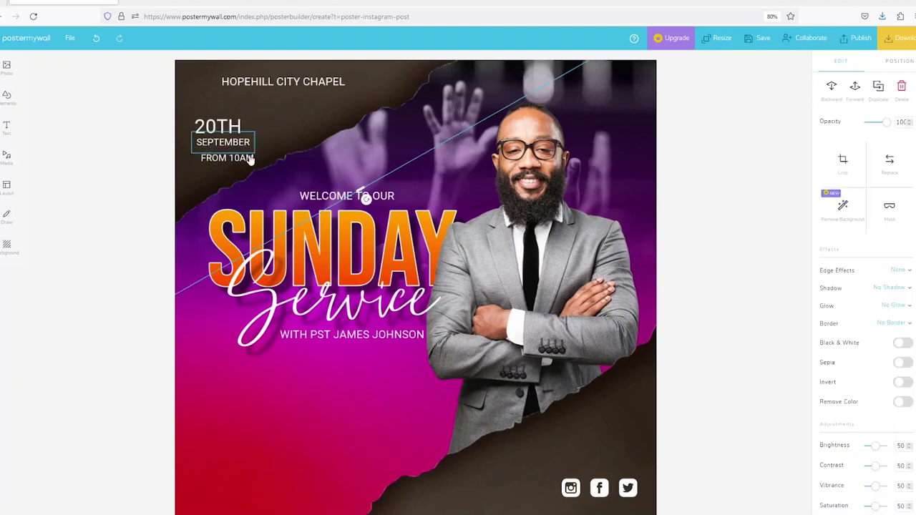
drag(227, 159, 244, 148)
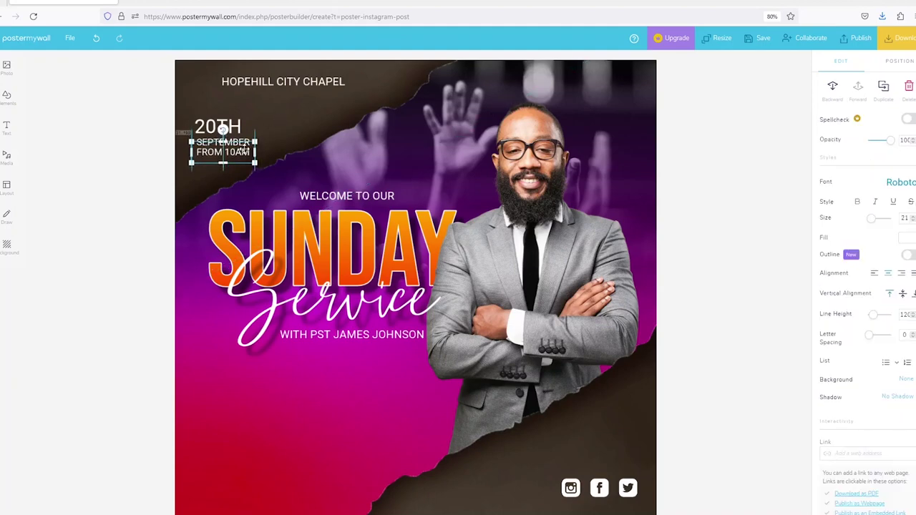
click(297, 127)
Duplicate FROM 10AM and move the copy below the pastor's name.
click(228, 123)
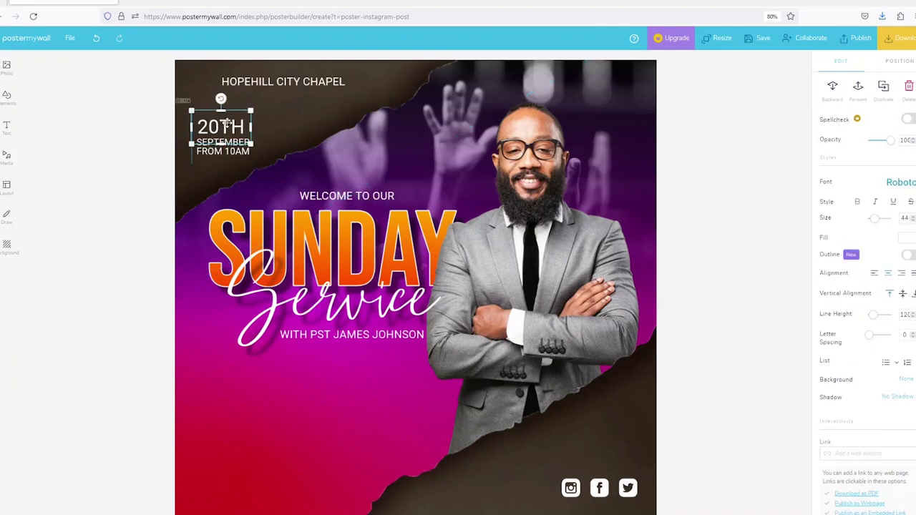
click(360, 194)
click(222, 151)
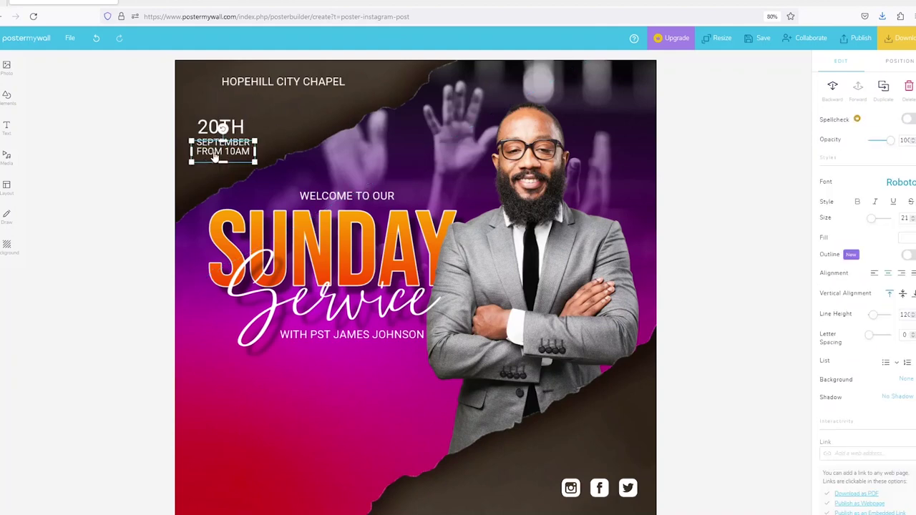
click(883, 87)
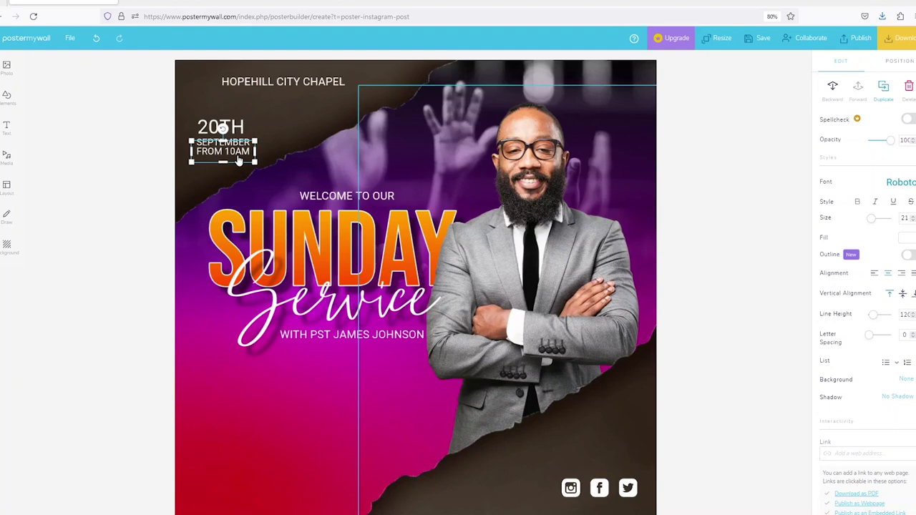
drag(239, 161, 345, 413)
Retype the lower copy as MAIN SANCTUARY on one line and enlarge it.
double_click(346, 411)
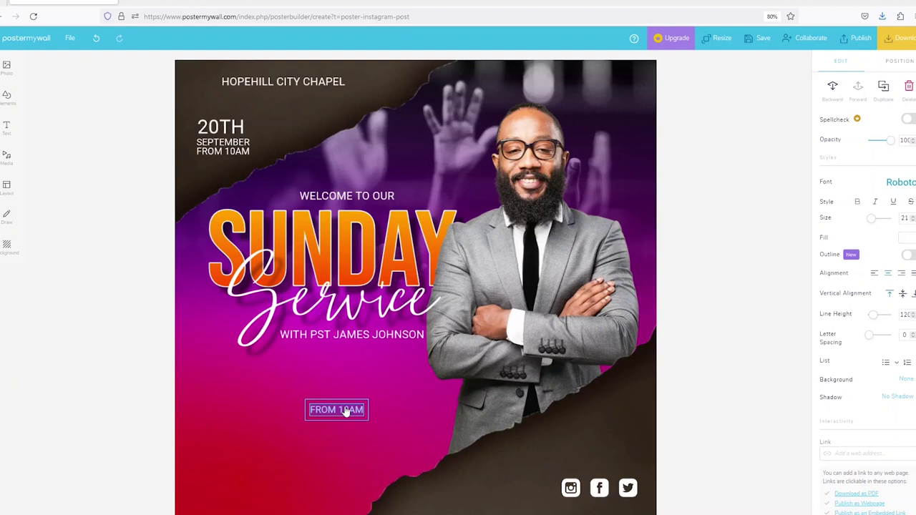
text(MAIN SANCTURY)
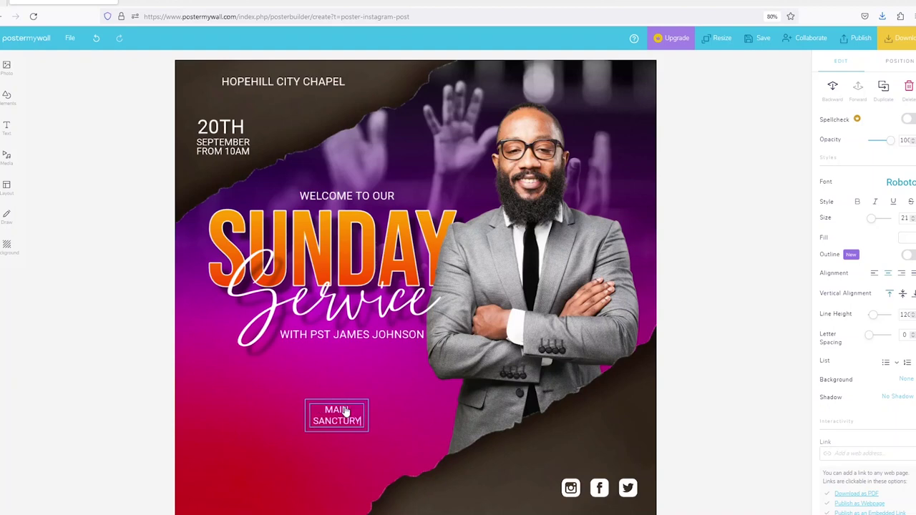
key(Left)
key(Left)
text(A)
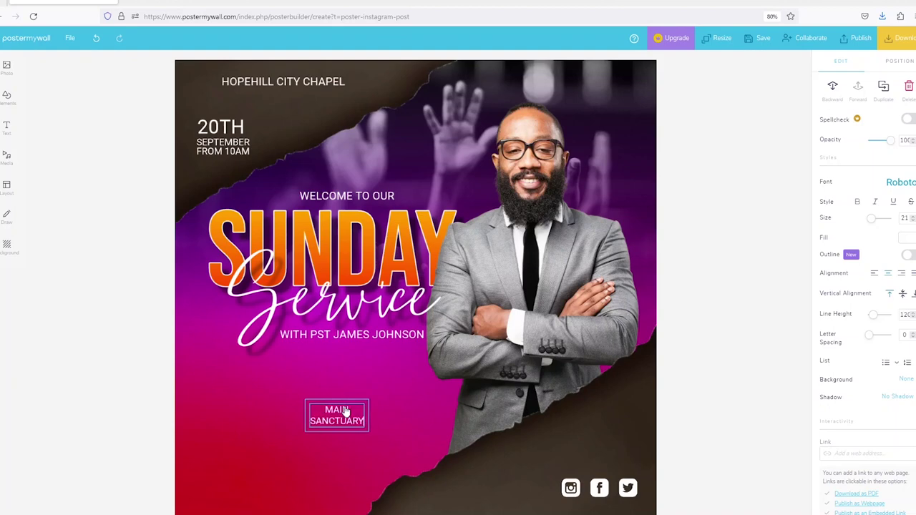
click(301, 386)
click(330, 417)
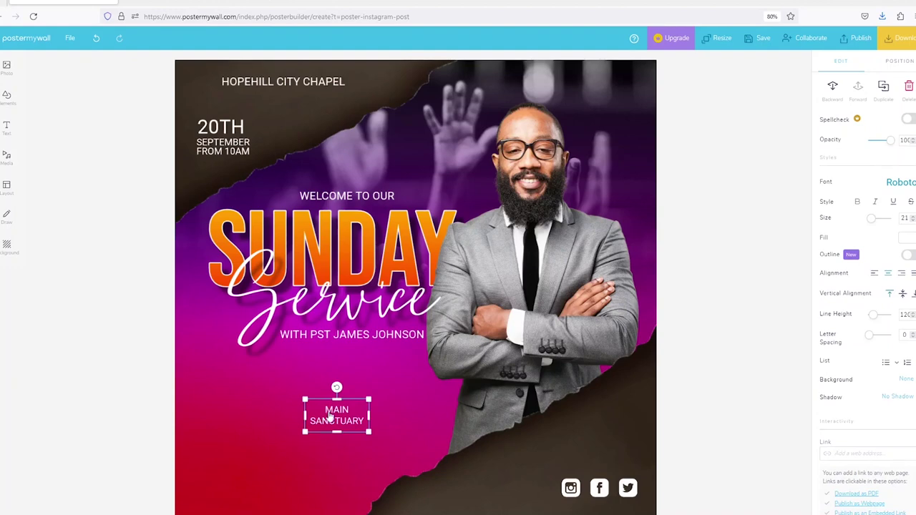
drag(304, 416, 251, 410)
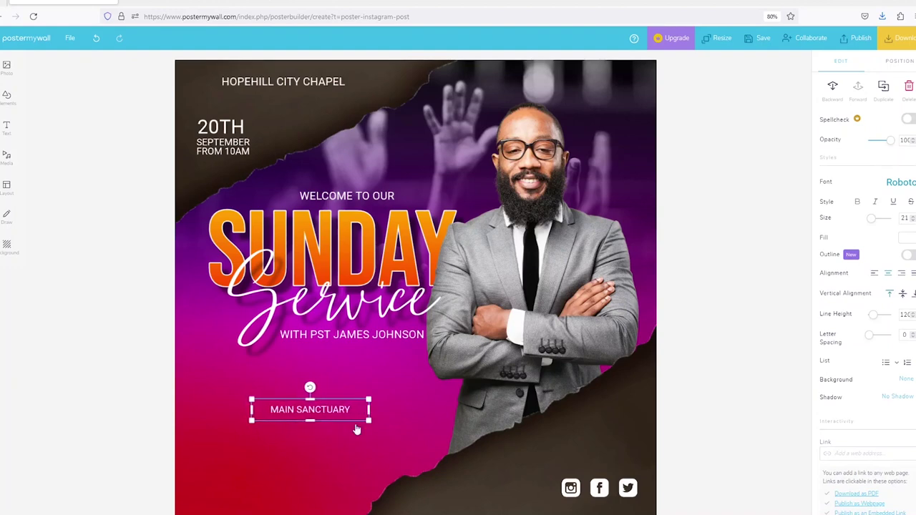
drag(370, 410, 425, 433)
drag(376, 417, 378, 412)
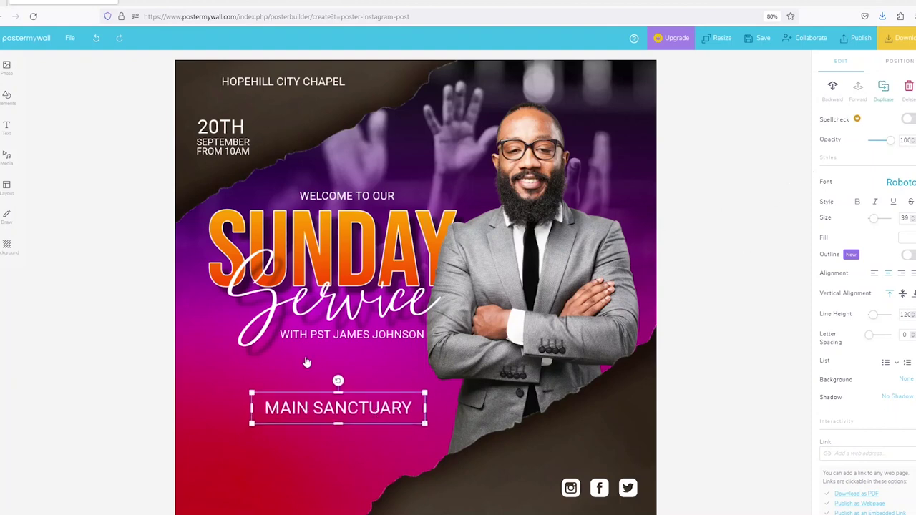
Add a smaller '8TH STREET AVENUE, 123 CHICAGO' line under MAIN SANCTUARY, size 39 down to 24.
key(ctrl+d)
drag(328, 419, 318, 427)
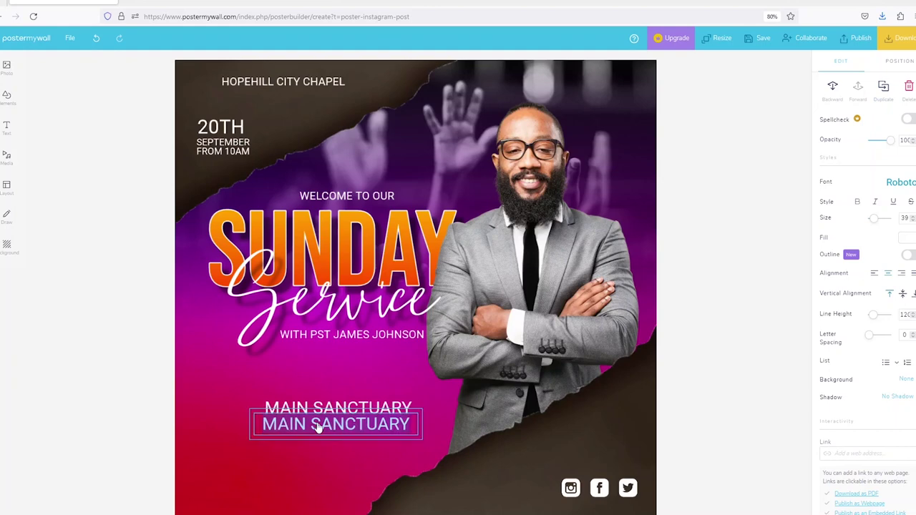
text(8TH )
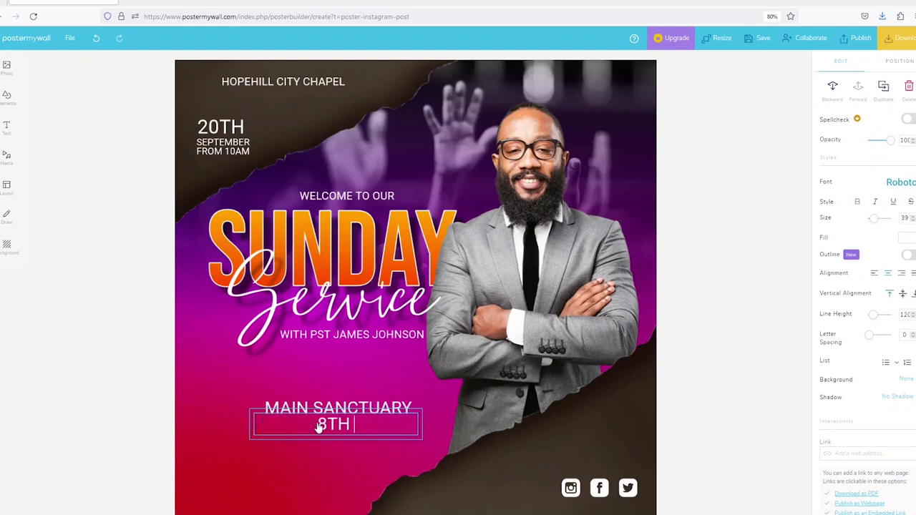
text(STREET AVE)
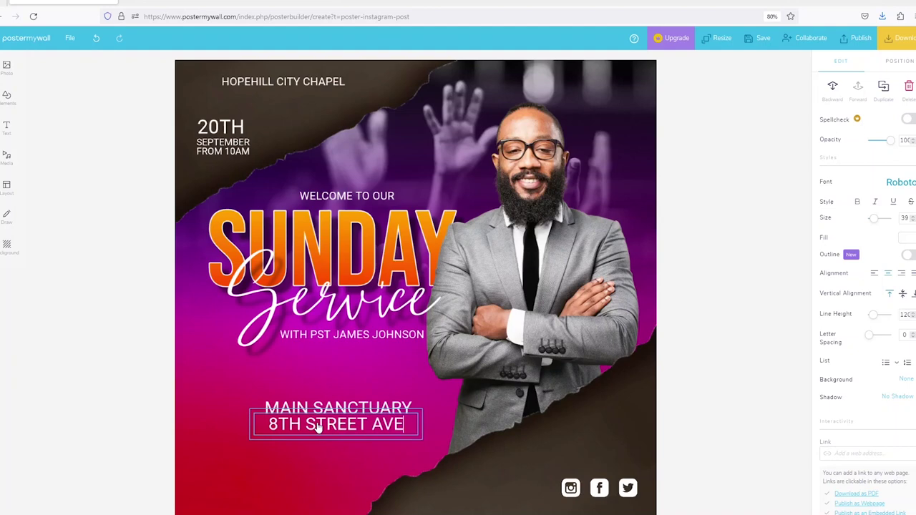
text(NUE, 123)
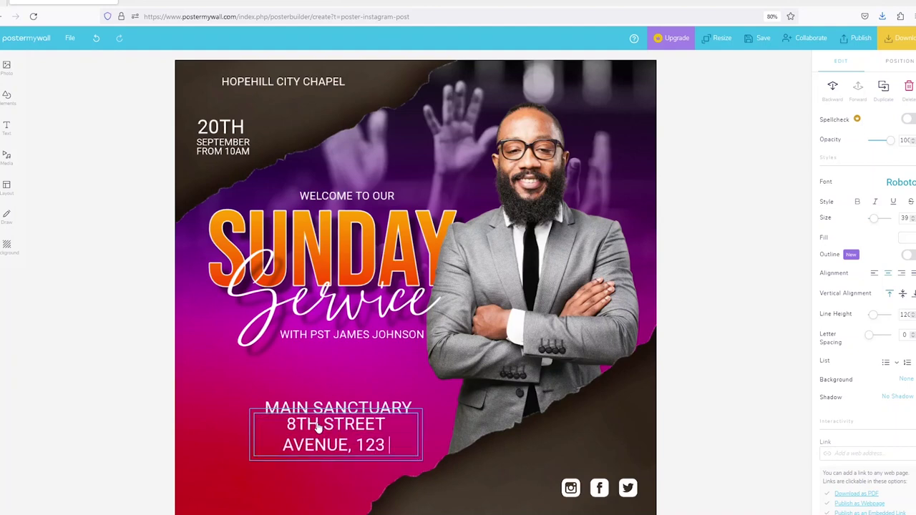
text( CHICAGO)
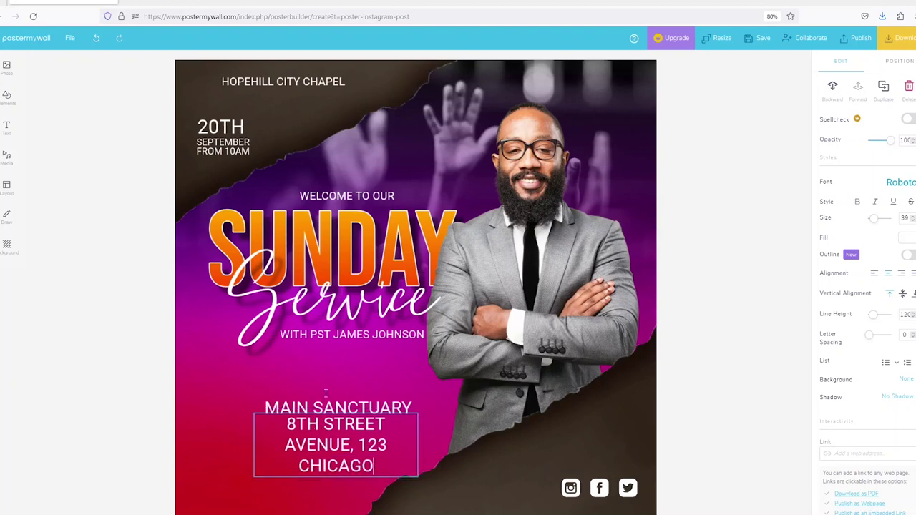
click(339, 381)
click(373, 462)
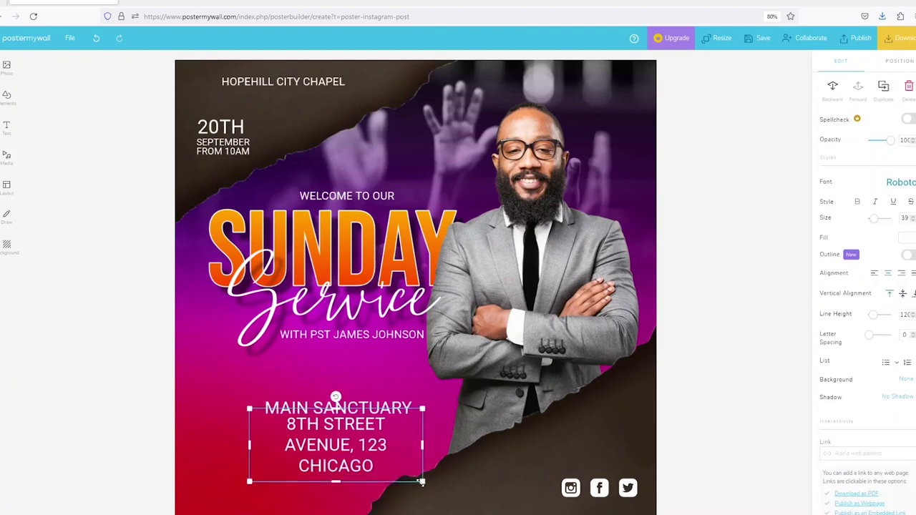
drag(422, 482, 367, 445)
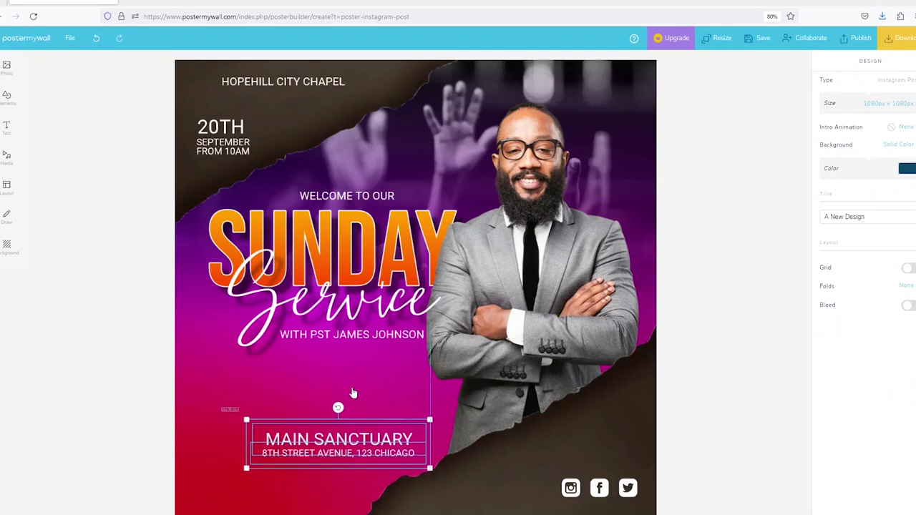
Copy the pastor's line below it as 'PRAISE | WORSHIP | PRAYER | WORD', widened to one line.
click(366, 336)
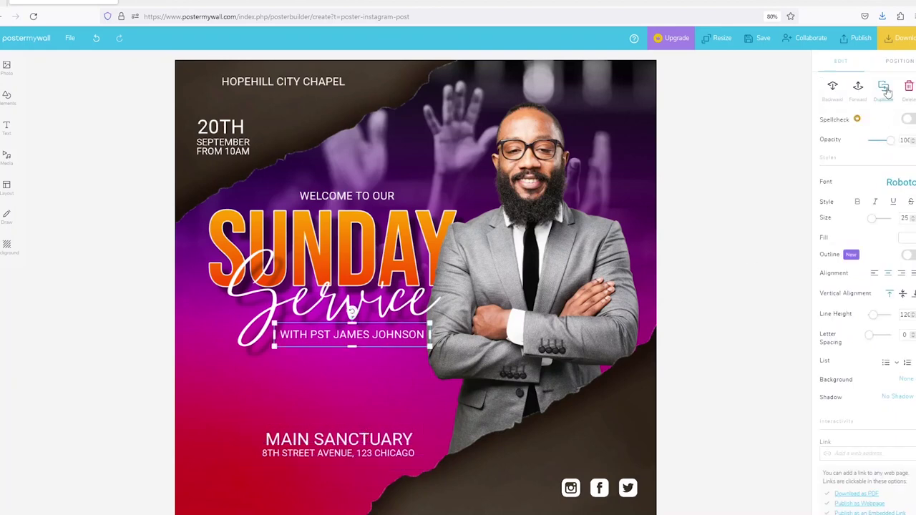
key(ctrl+d)
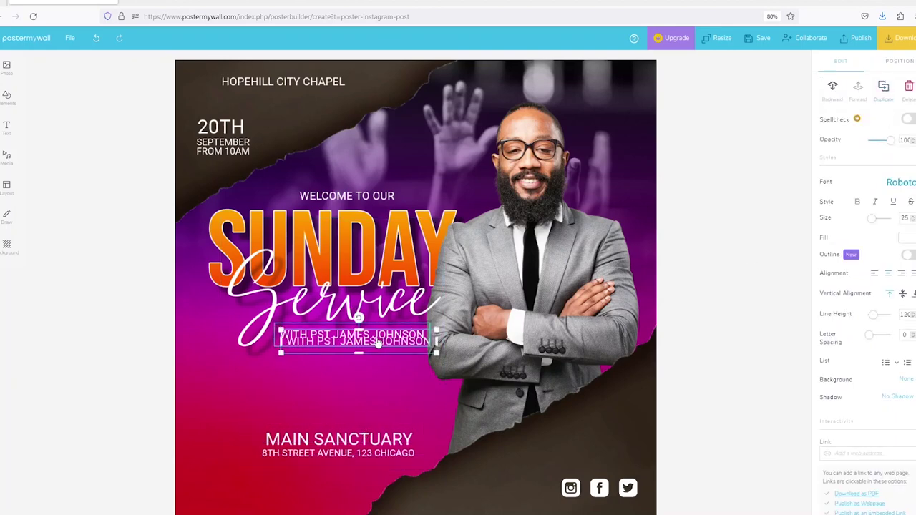
drag(376, 345, 359, 387)
double_click(359, 387)
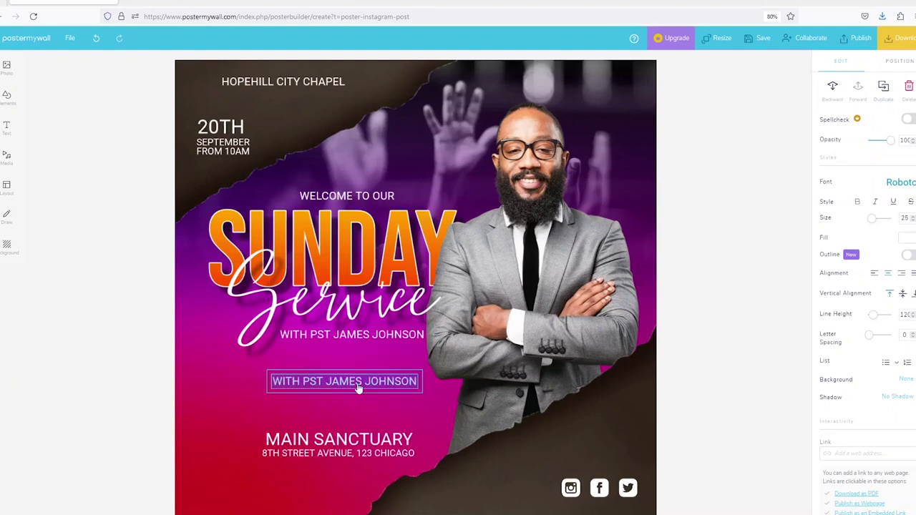
text(WOR)
key(BackSpace)
key(BackSpace)
key(BackSpace)
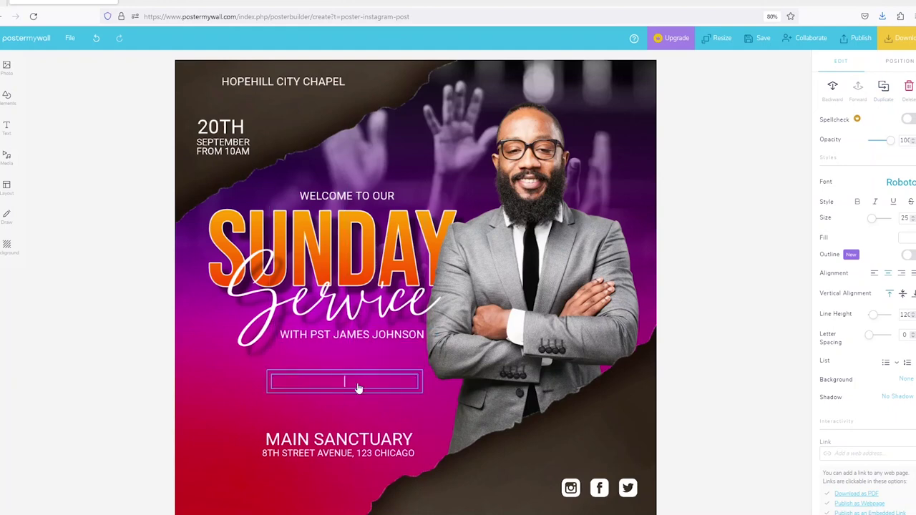
text(RPI)
key(BackSpace)
key(BackSpace)
key(BackSpace)
text(PRAISE | WORSHIP | PRAYER)
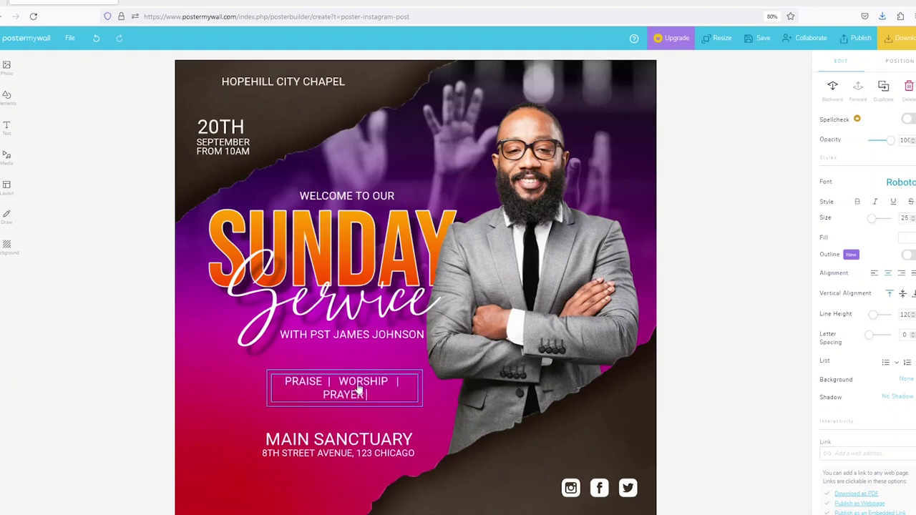
text( | WORD)
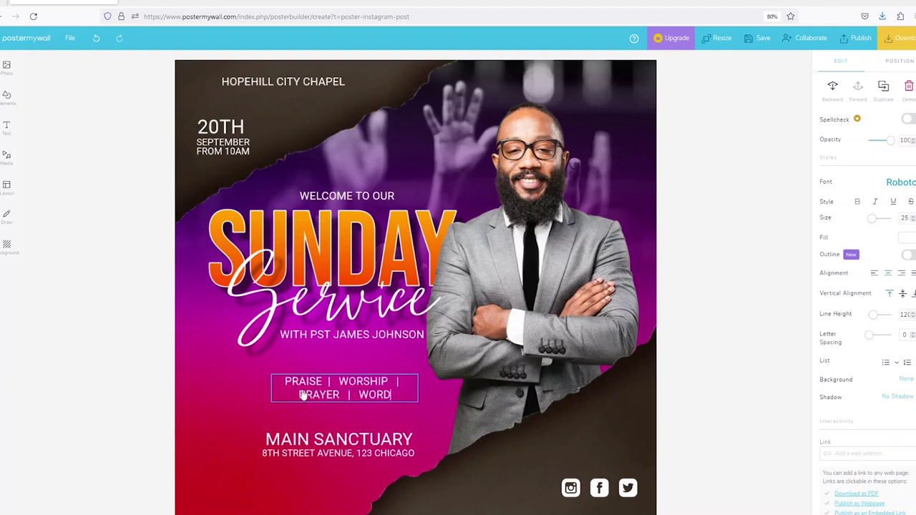
click(276, 399)
drag(269, 390, 190, 392)
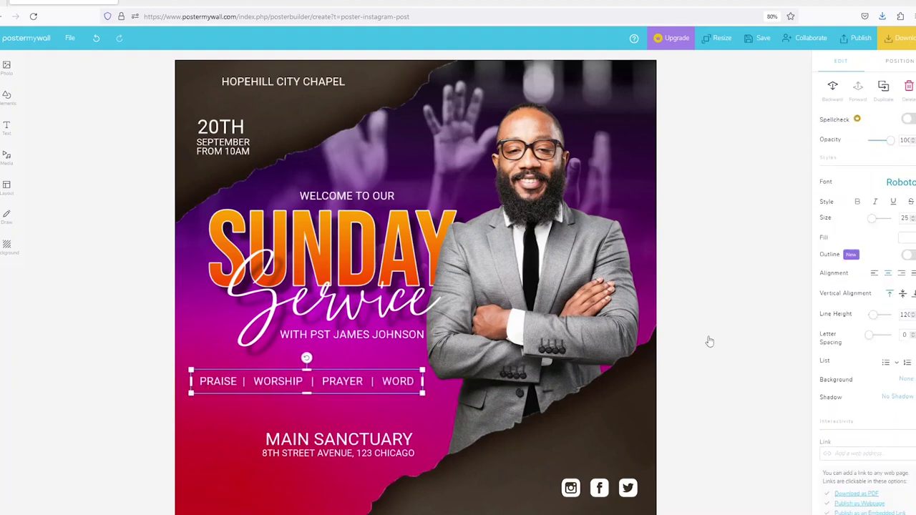
Set the PRAISE | WORSHIP | PRAYER | WORD line in Oswald and resize its box.
click(903, 184)
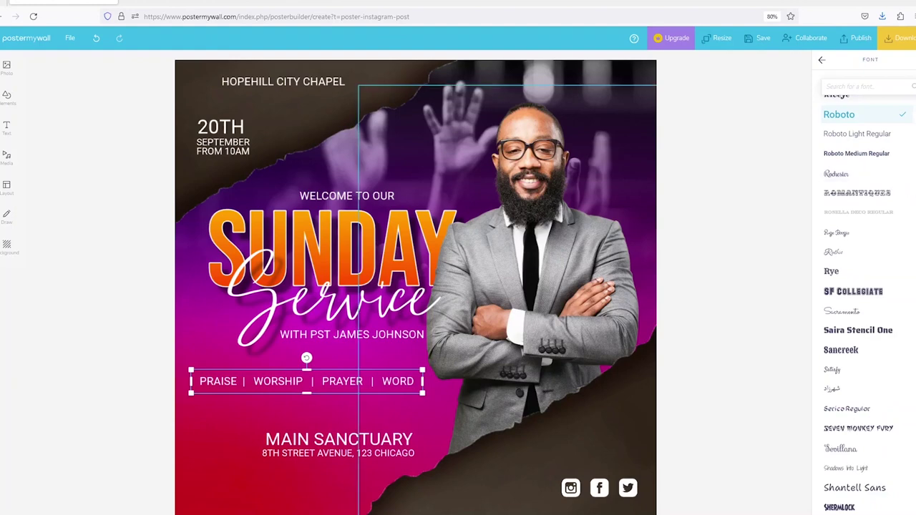
scroll(893, 369, up, 2)
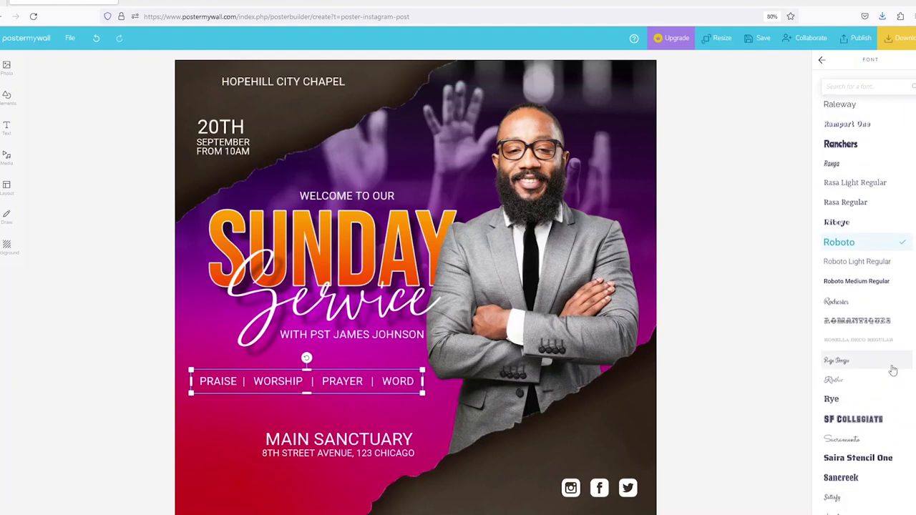
scroll(868, 200, up, 4)
scroll(869, 192, up, 8)
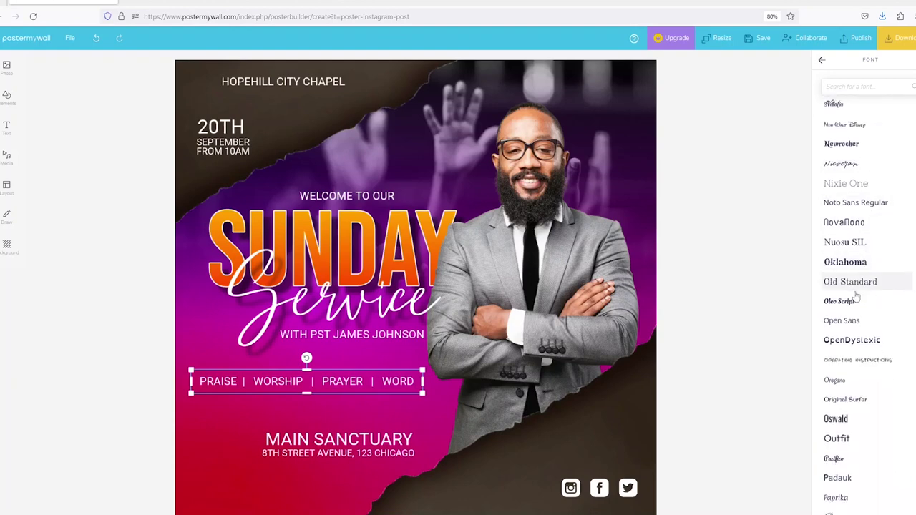
scroll(859, 322, down, 1)
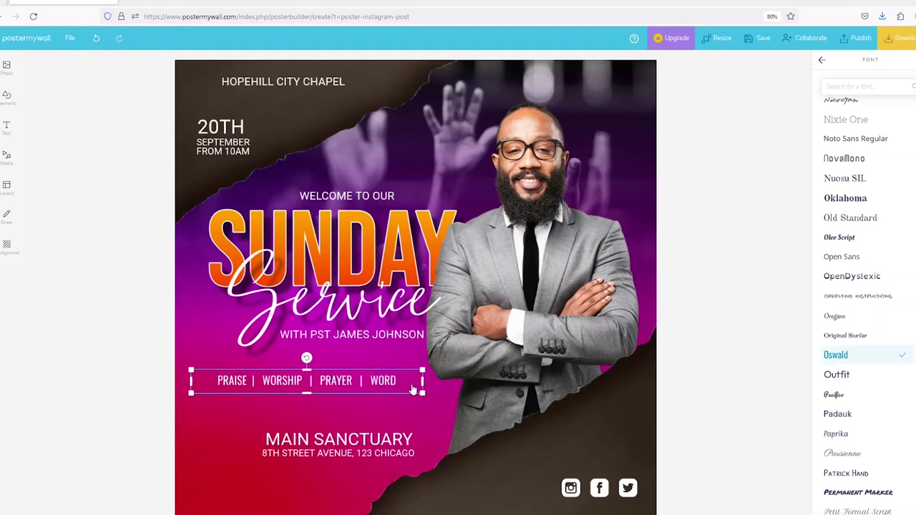
mouse_move(421, 381)
mouse_down()
mouse_move(358, 382)
mouse_move(392, 382)
mouse_move(401, 394)
mouse_move(430, 398)
mouse_move(404, 383)
mouse_move(415, 386)
mouse_up()
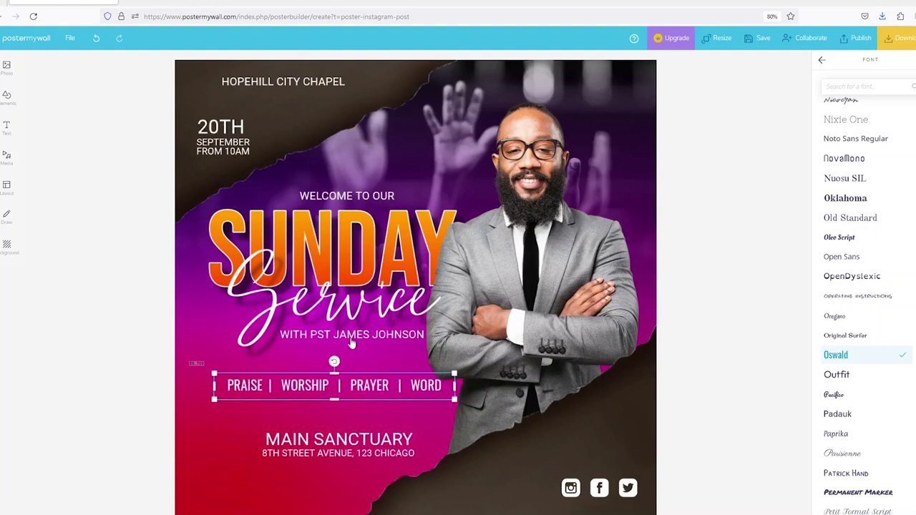
click(347, 349)
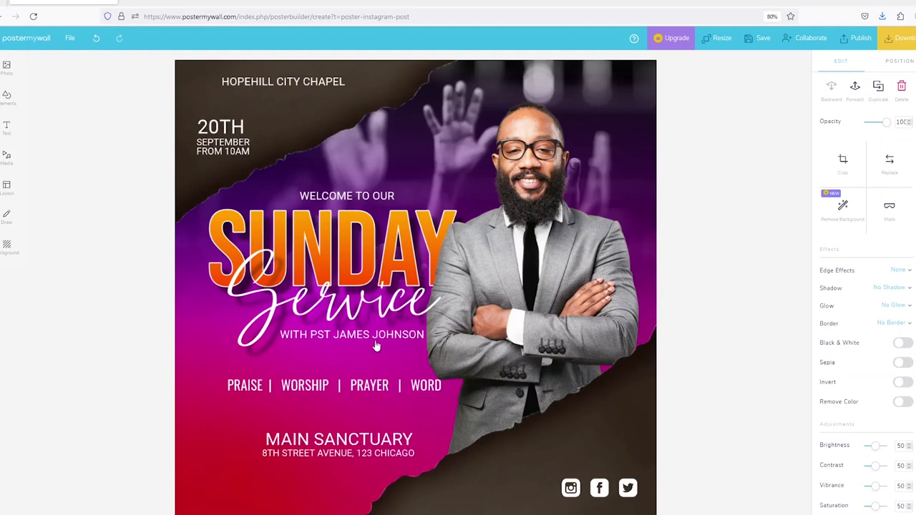
Place a smaller copy of the pastor's line beneath the bottom-right social icons.
click(379, 338)
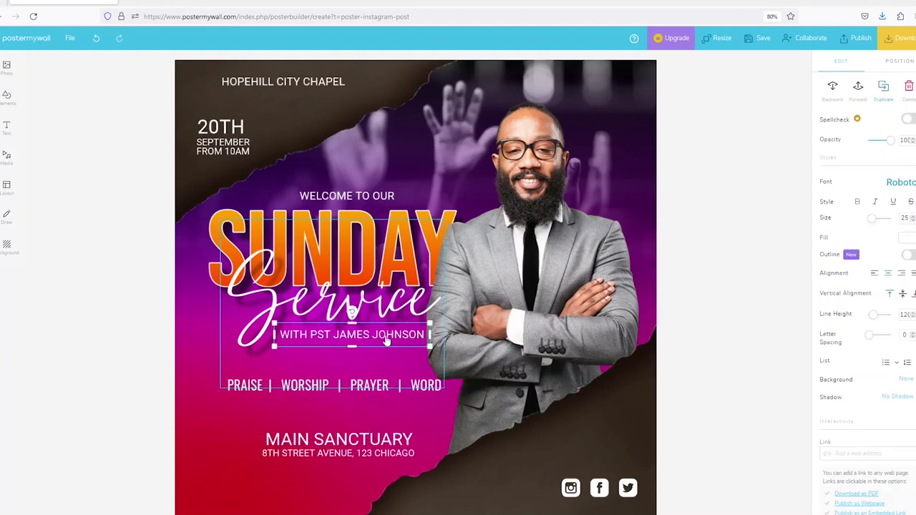
key(ctrl+d)
drag(383, 349, 570, 488)
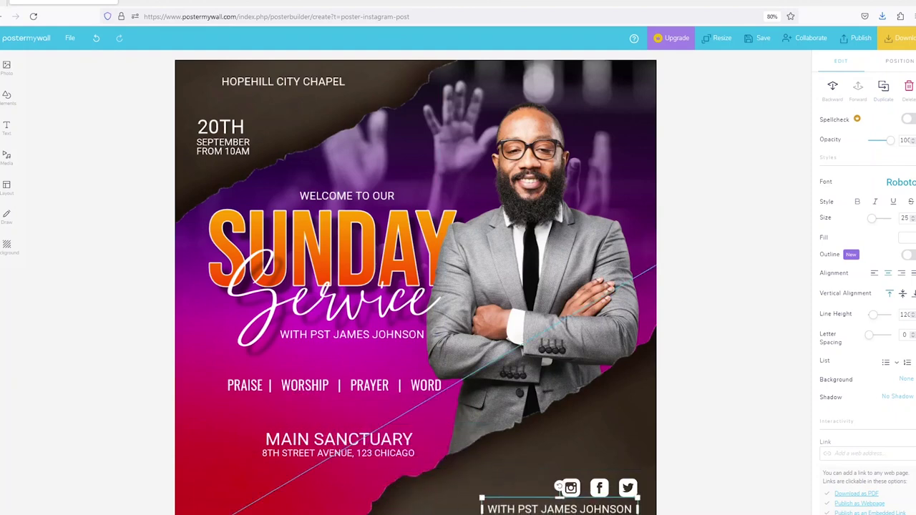
drag(487, 514, 529, 509)
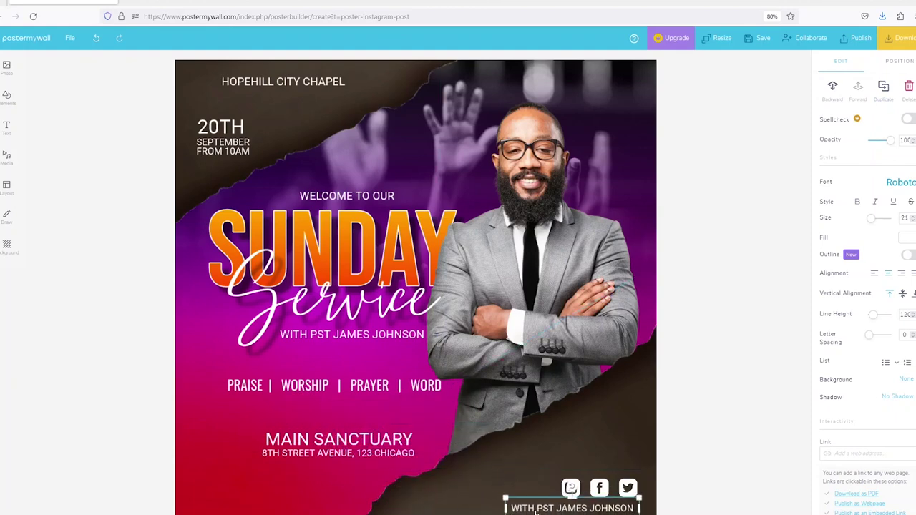
Replace the copy's text with the church's social-media handle.
double_click(536, 510)
key(ctrl+a)
text(@)
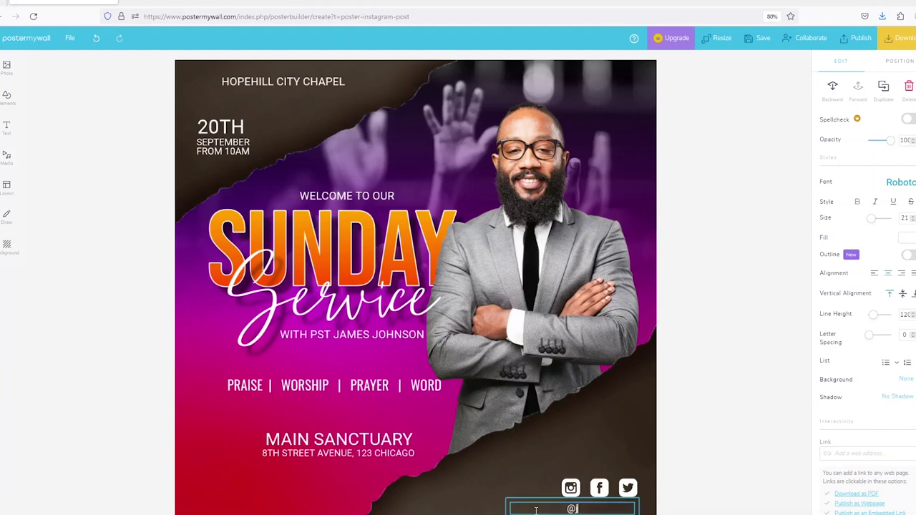
text(hopehillcitychapel)
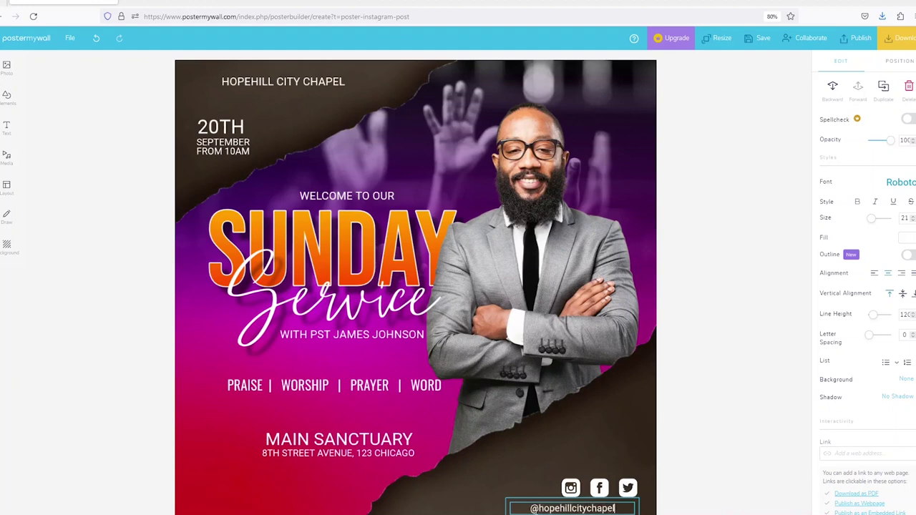
click(570, 487)
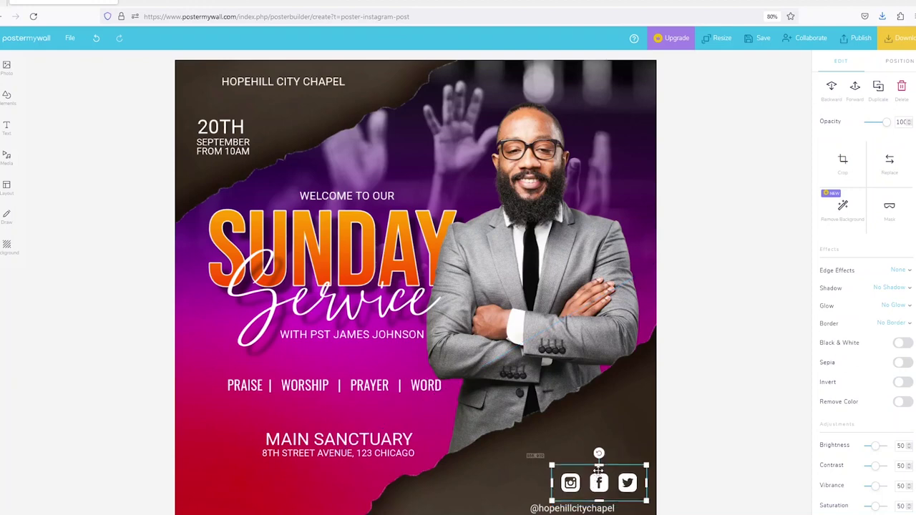
Raise the social icons and handle, and widen the text box along the bottom edge.
drag(594, 480, 596, 465)
mouse_move(578, 509)
mouse_down()
mouse_move(576, 494)
mouse_move(569, 497)
mouse_move(586, 495)
mouse_up()
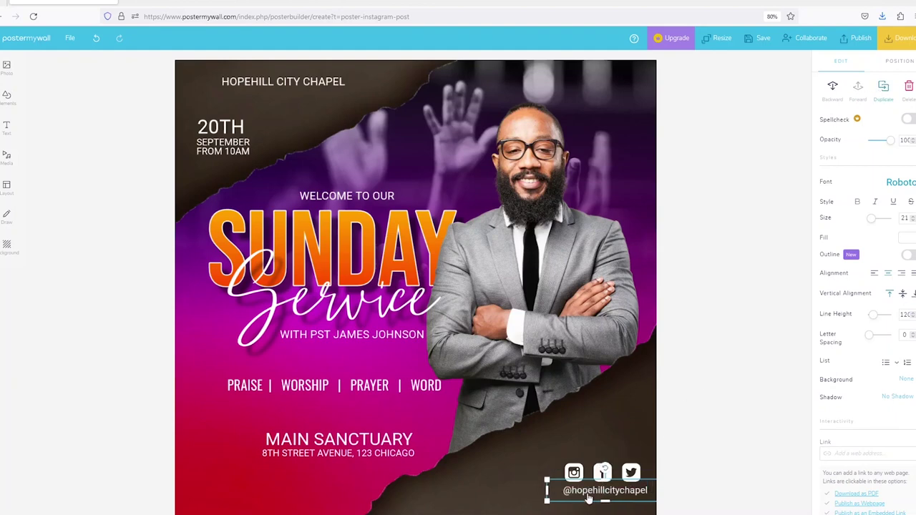
drag(588, 499, 484, 514)
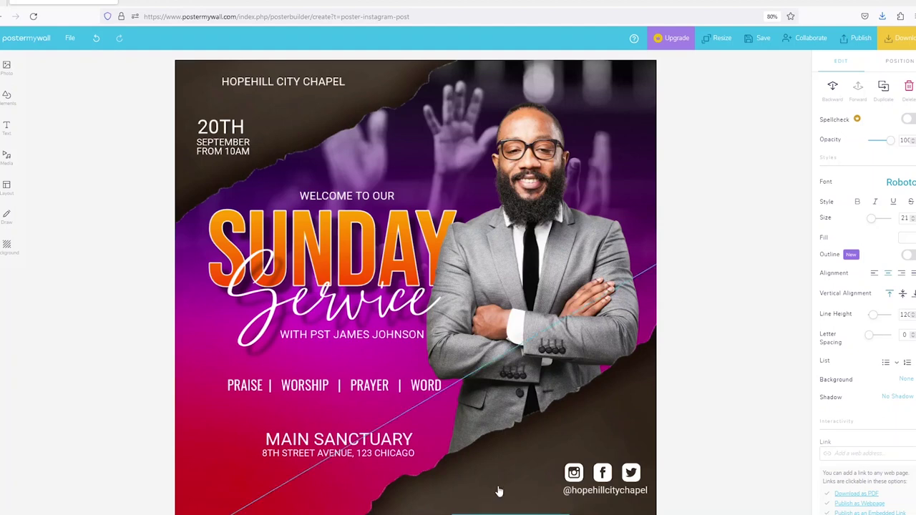
click(434, 384)
click(501, 510)
drag(447, 510, 416, 511)
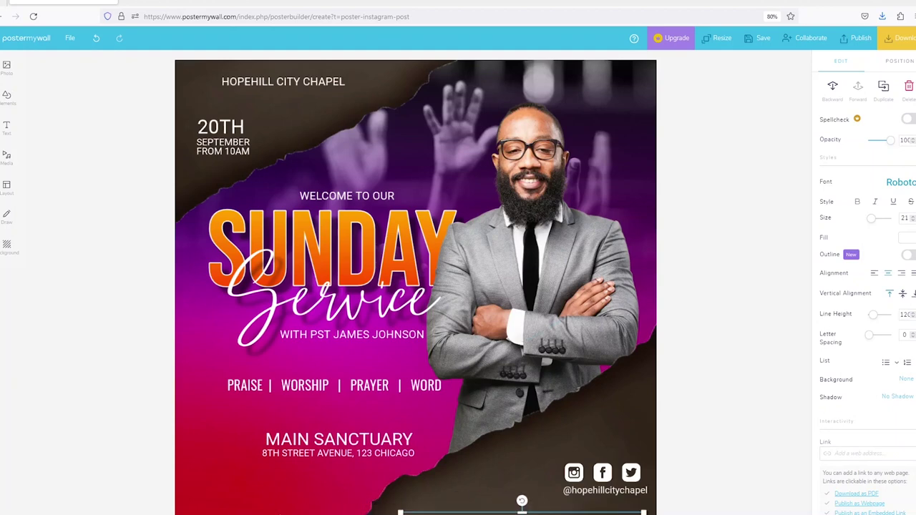
Deselect everything and open the My photos library via Photo > Add from My Photos.
click(522, 397)
click(692, 208)
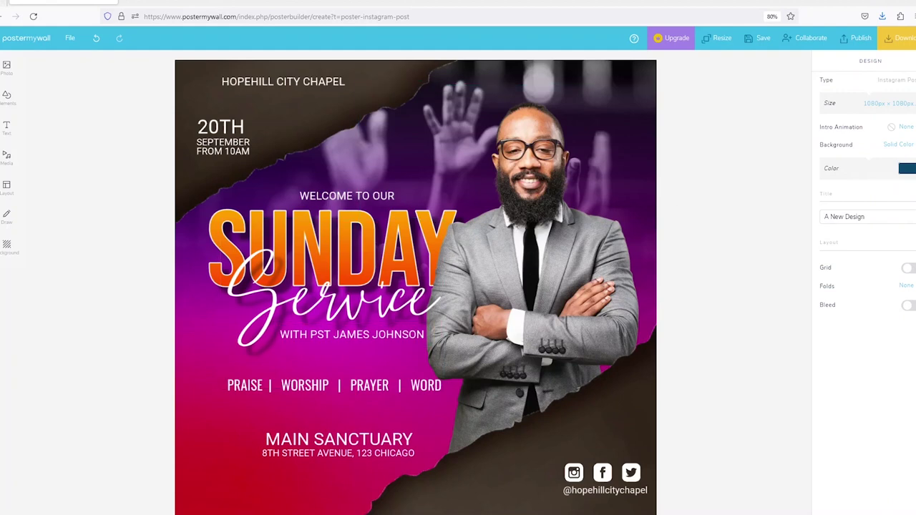
click(500, 511)
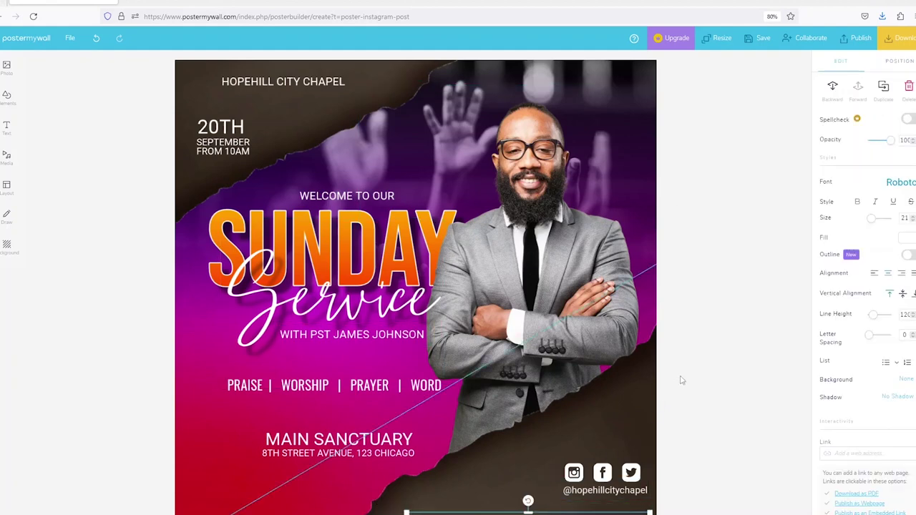
click(720, 327)
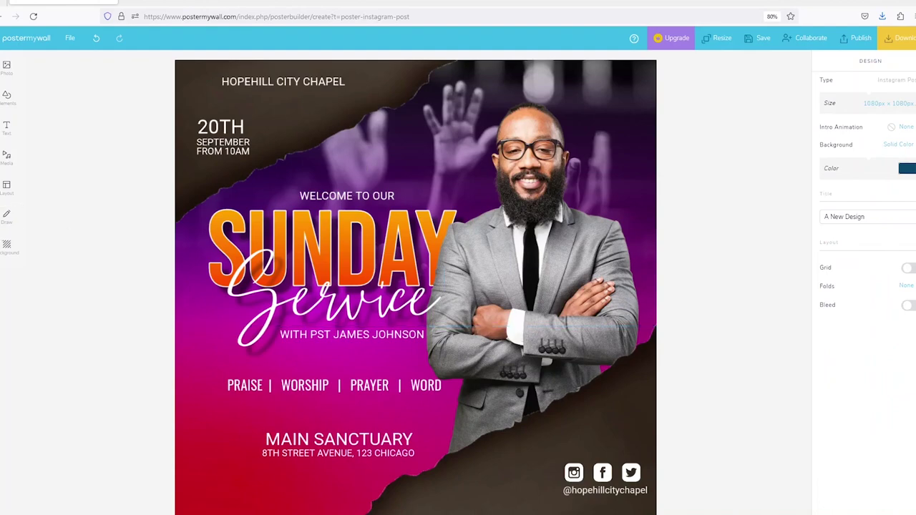
click(7, 68)
click(44, 68)
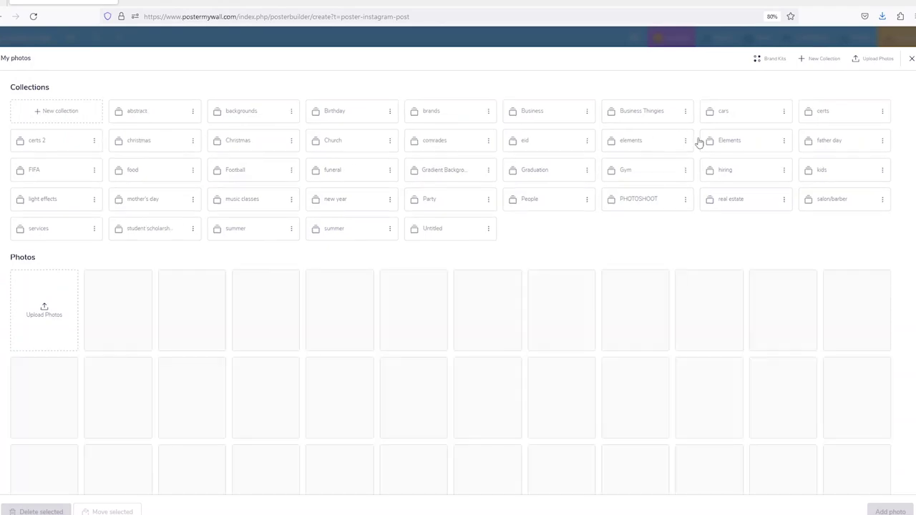
Add the soft white glow and a faint light element from the Elements collection.
scroll(614, 326, down, 2)
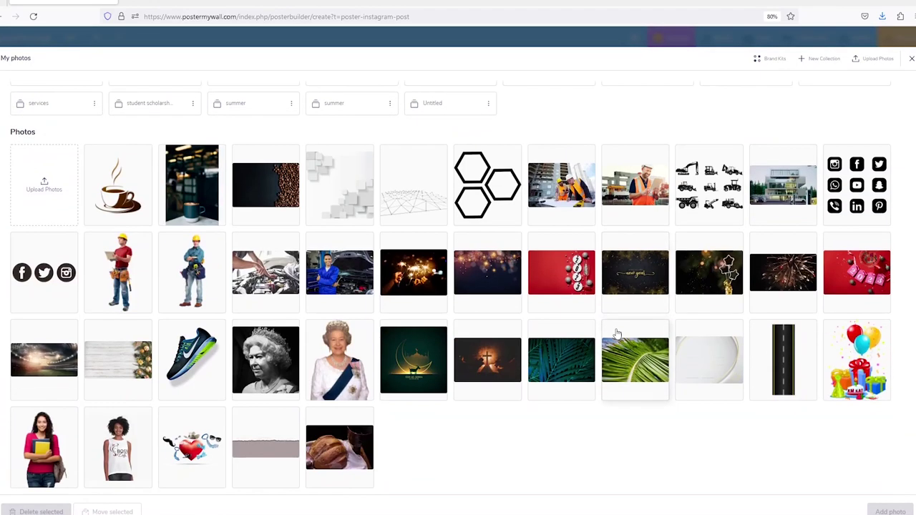
scroll(616, 334, up, 2)
scroll(616, 334, down, 2)
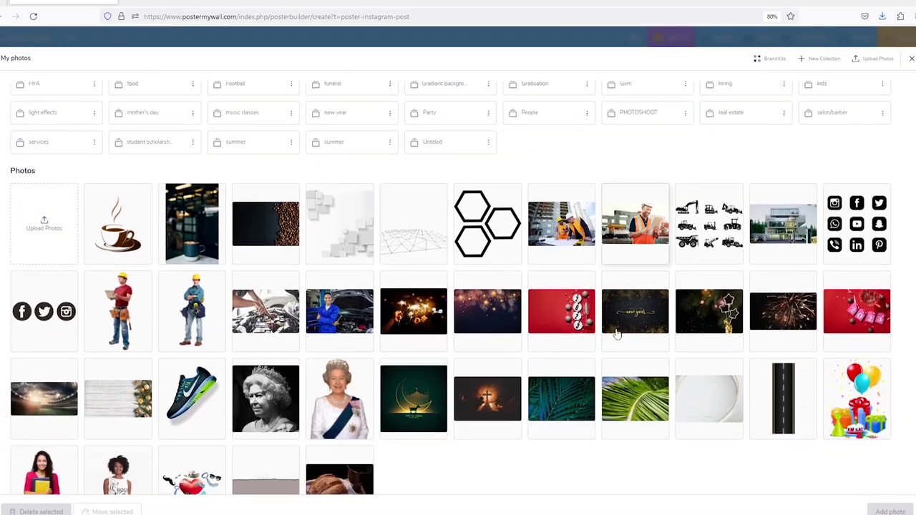
scroll(617, 334, up, 2)
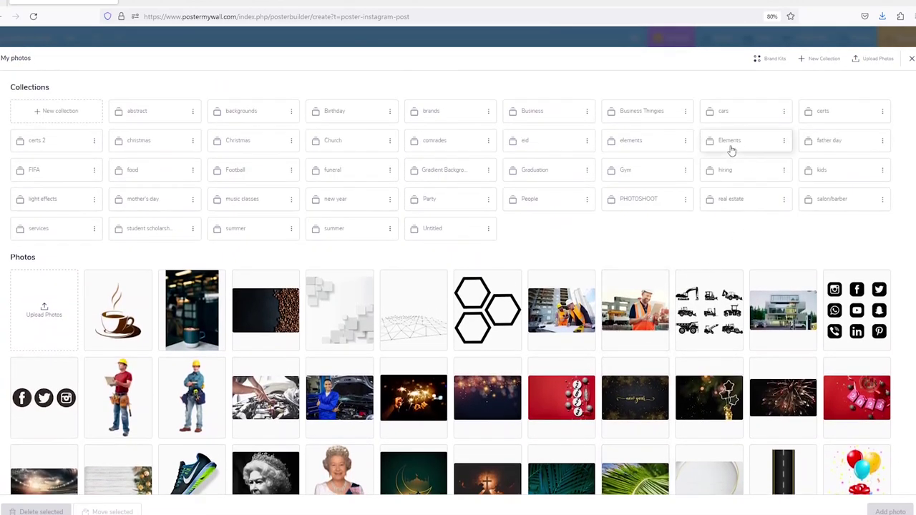
click(730, 141)
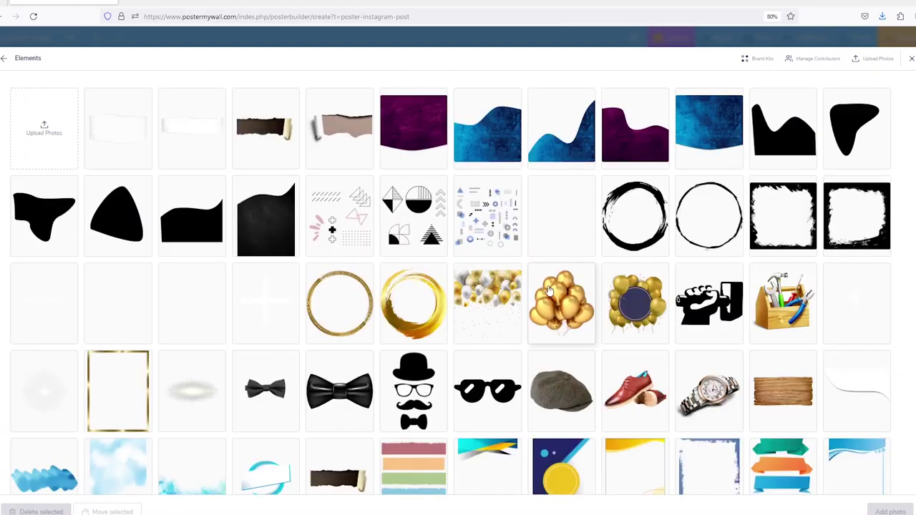
scroll(549, 290, down, 3)
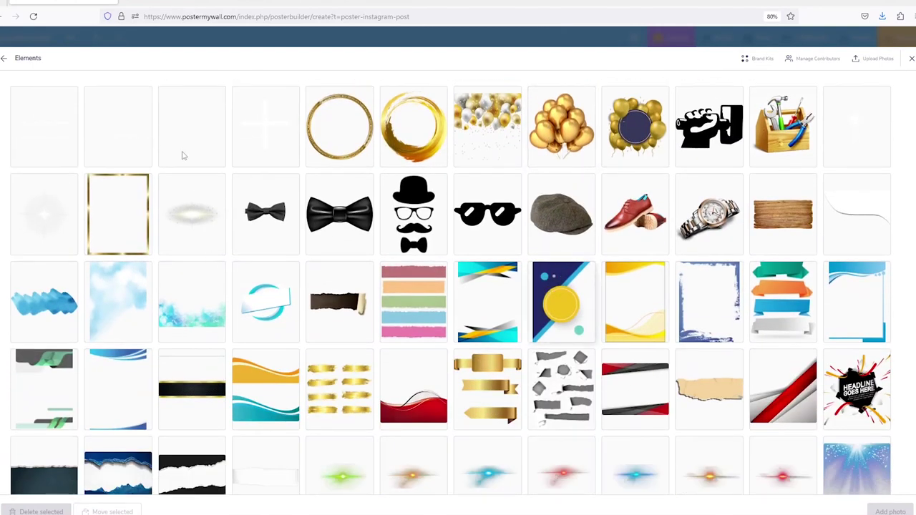
click(53, 237)
scroll(733, 317, up, 3)
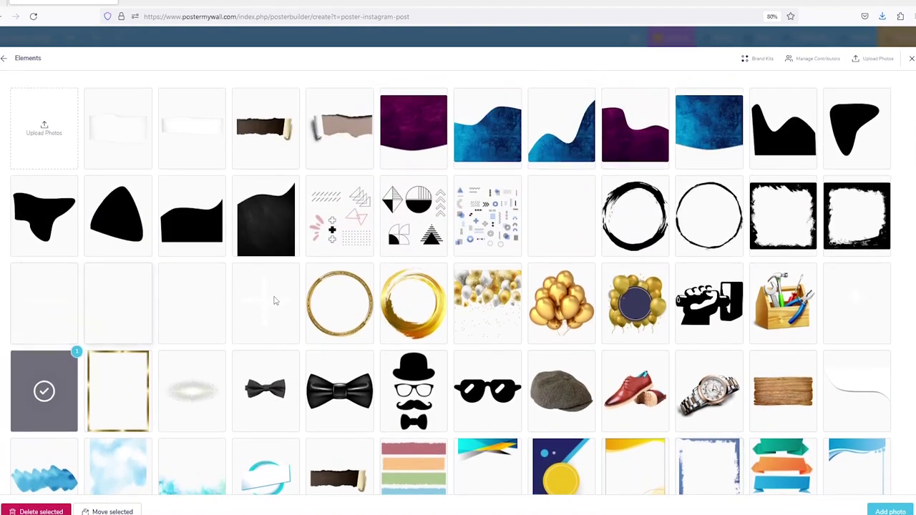
click(180, 310)
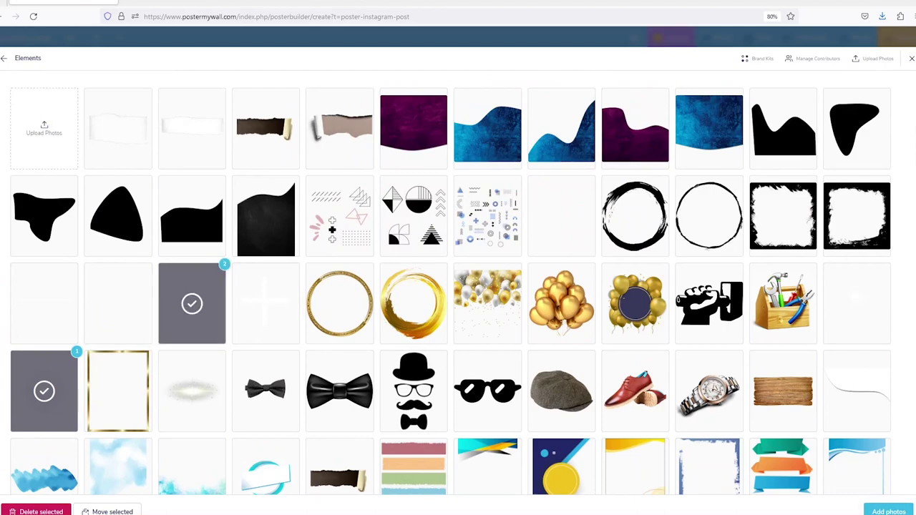
click(889, 511)
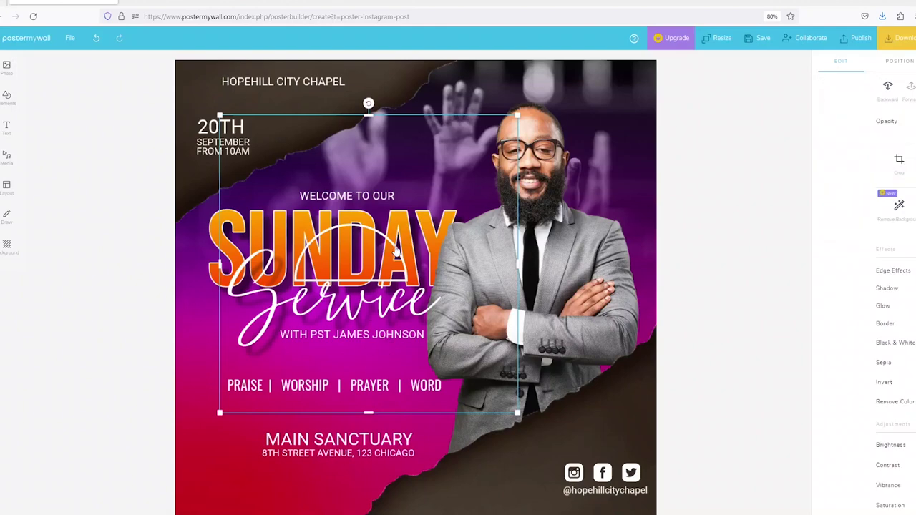
Position the light flare above WELCOME TO OUR, layered behind the man but over SUNDAY.
drag(396, 252, 385, 230)
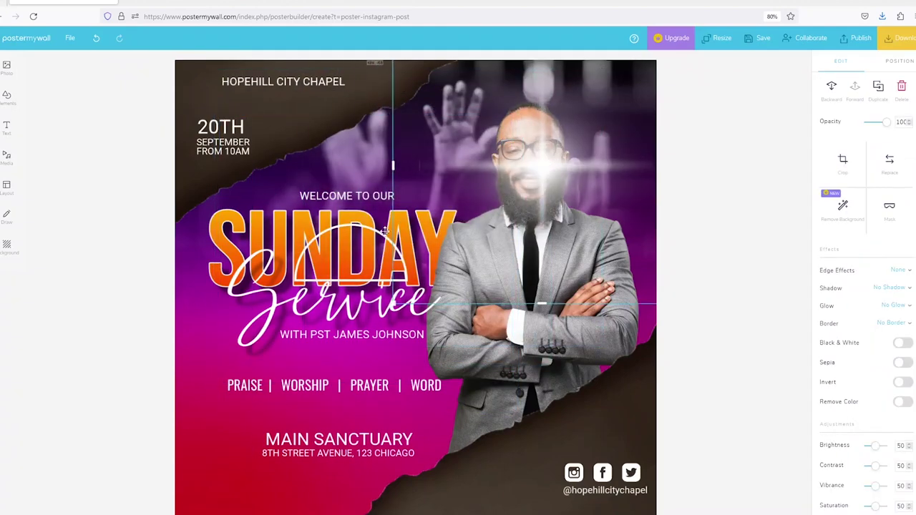
click(352, 229)
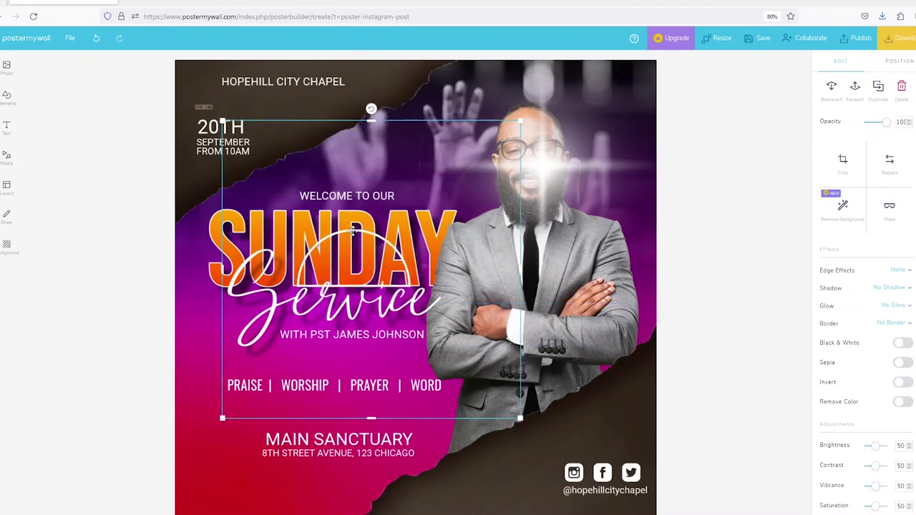
drag(352, 230, 355, 235)
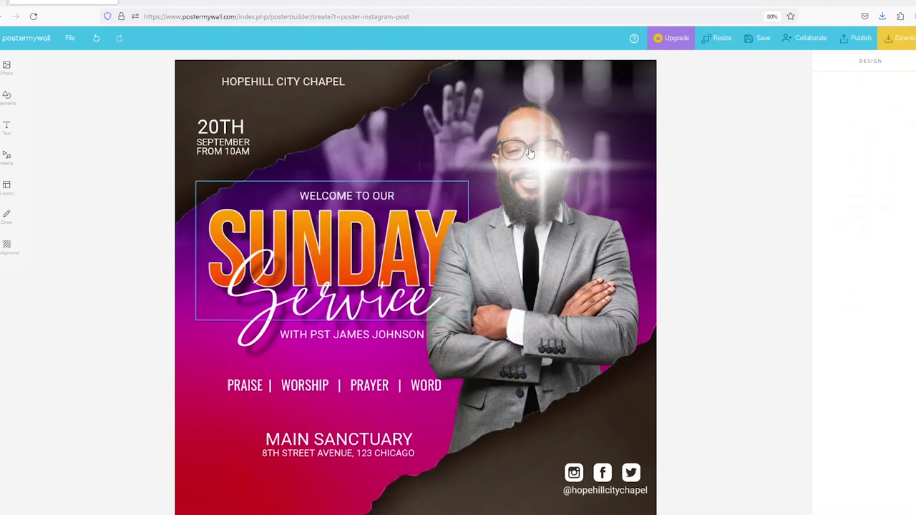
drag(545, 166, 448, 215)
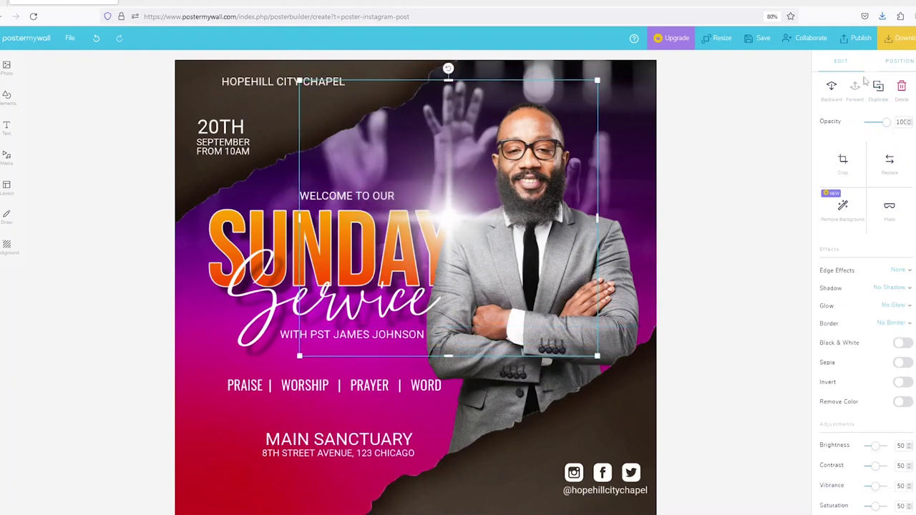
click(832, 92)
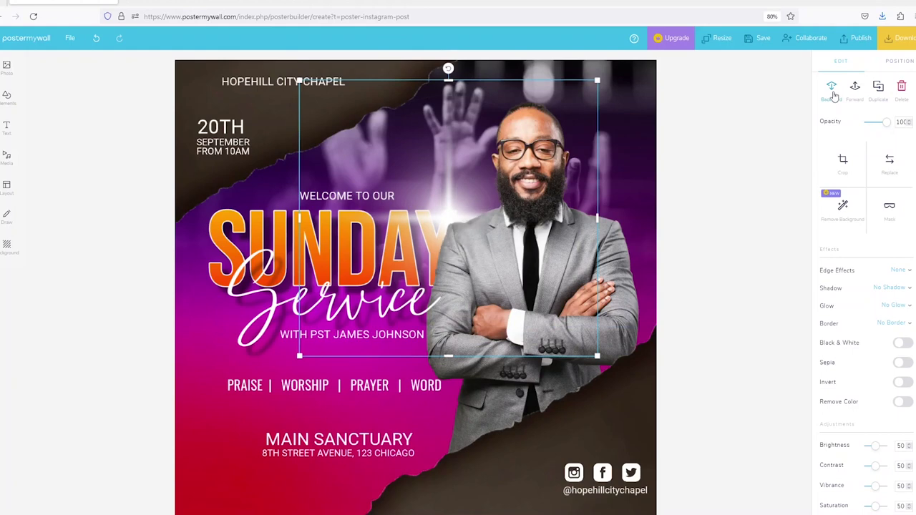
click(832, 91)
click(832, 91)
click(856, 94)
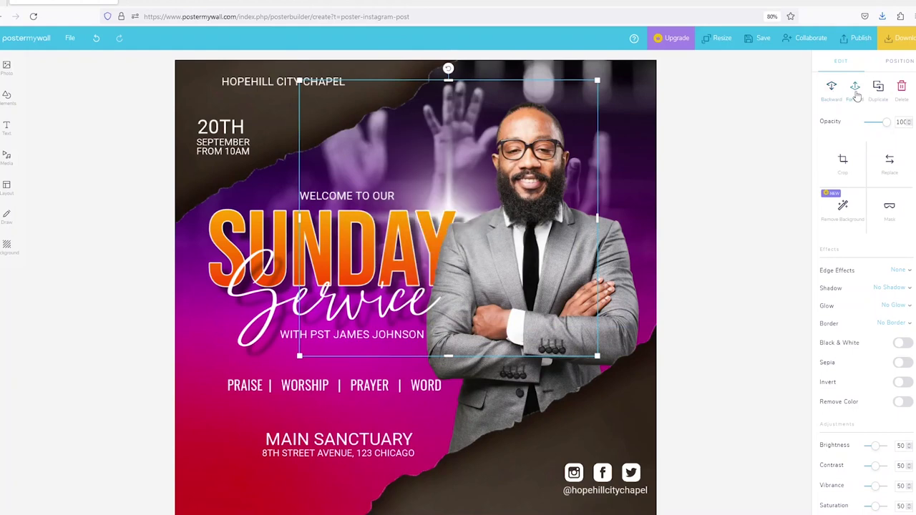
click(856, 94)
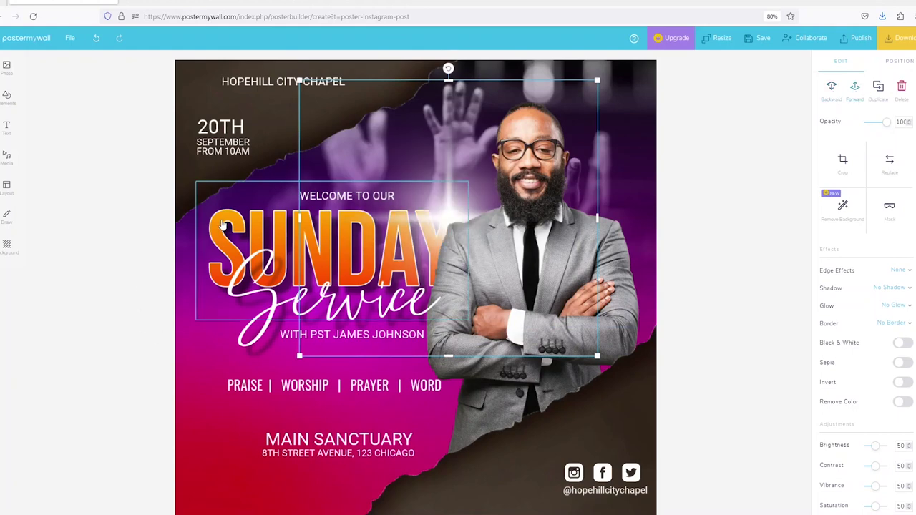
click(661, 180)
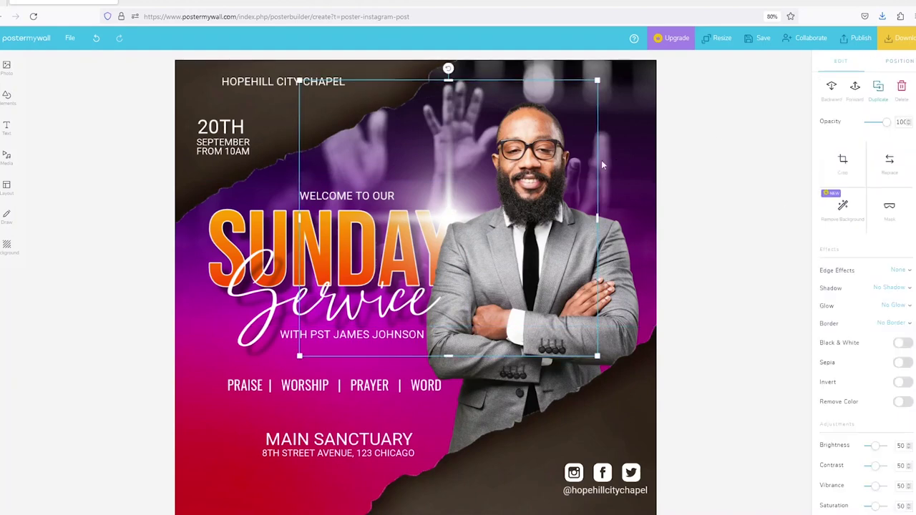
Duplicate the flare and place the copy at the poster's bottom-left corner.
key(ctrl+d)
drag(383, 365, 121, 514)
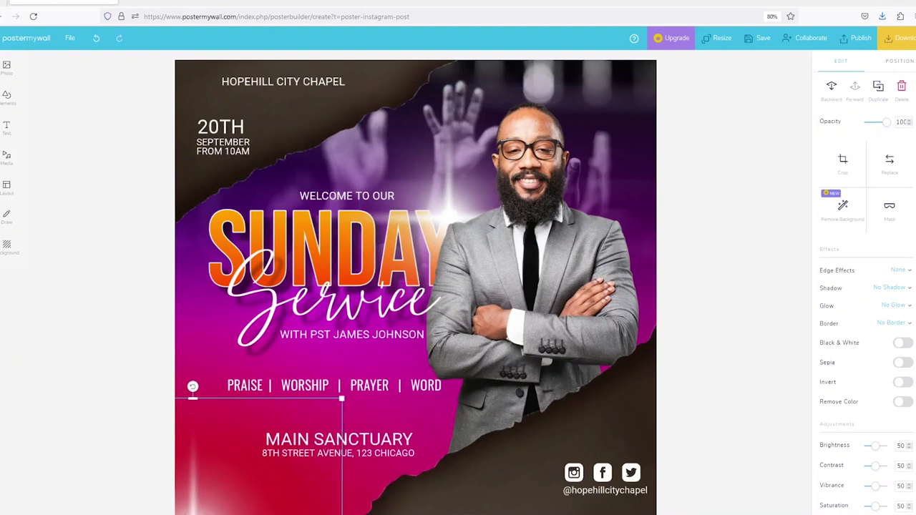
drag(189, 508, 185, 504)
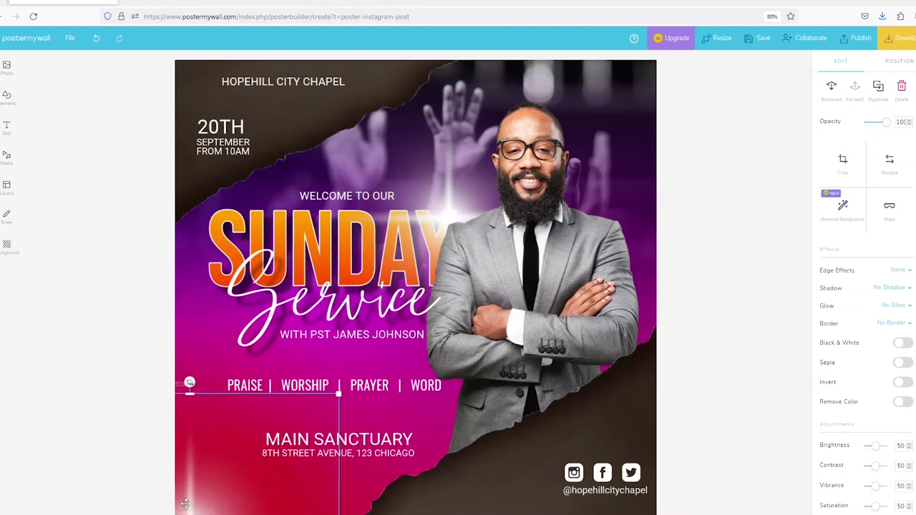
click(749, 122)
click(9, 68)
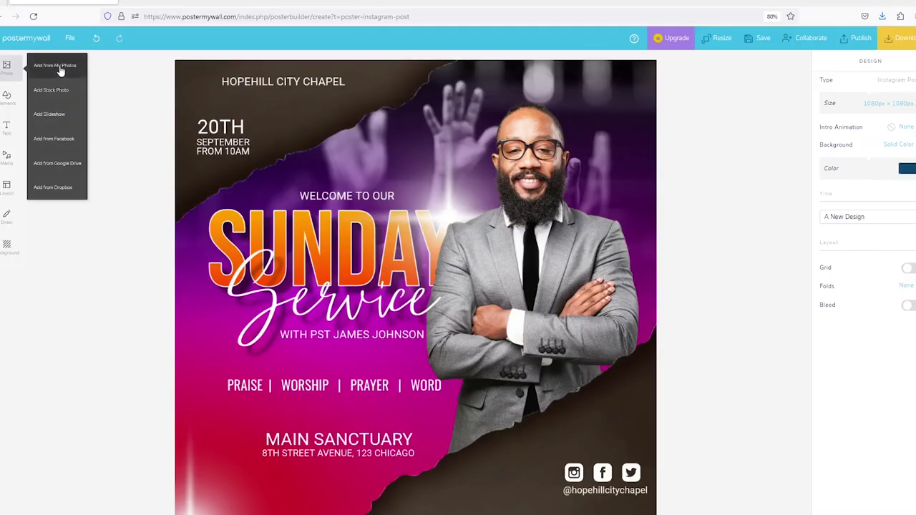
Add the blue glow element from the My photos Elements collection to the poster.
click(57, 66)
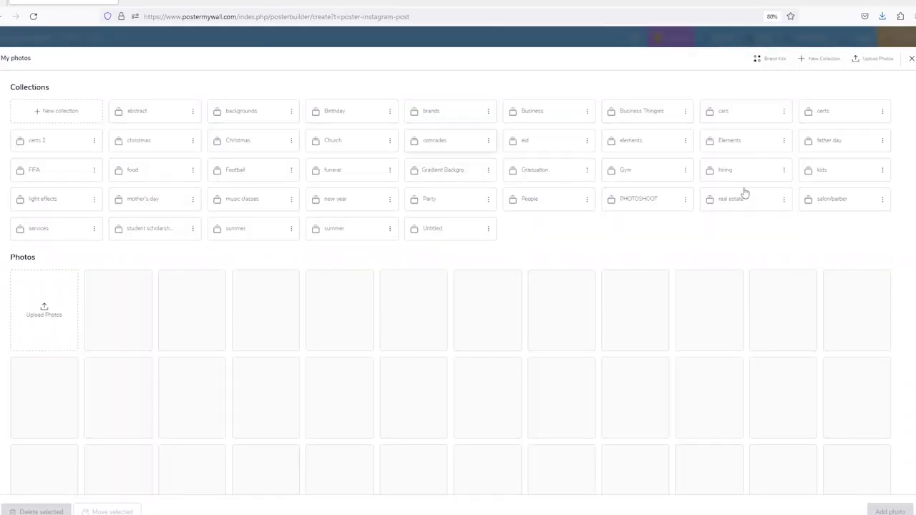
click(742, 141)
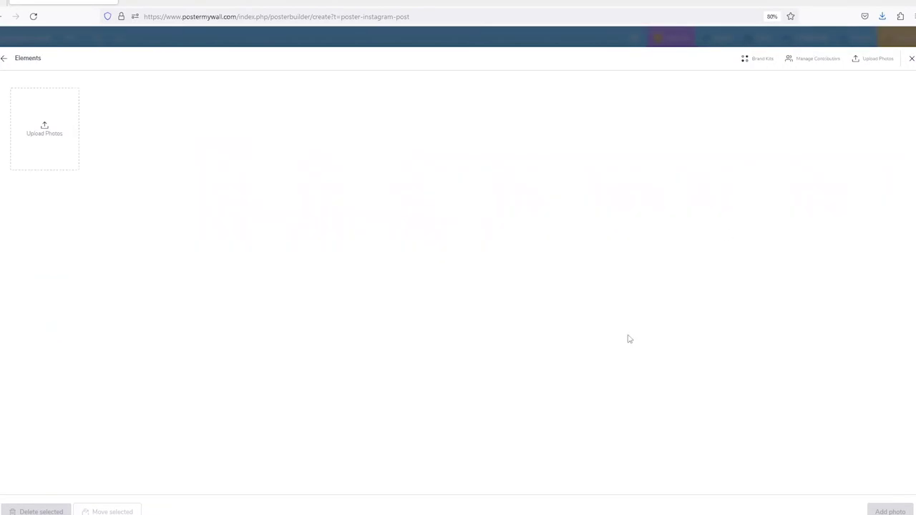
scroll(688, 309, down, 5)
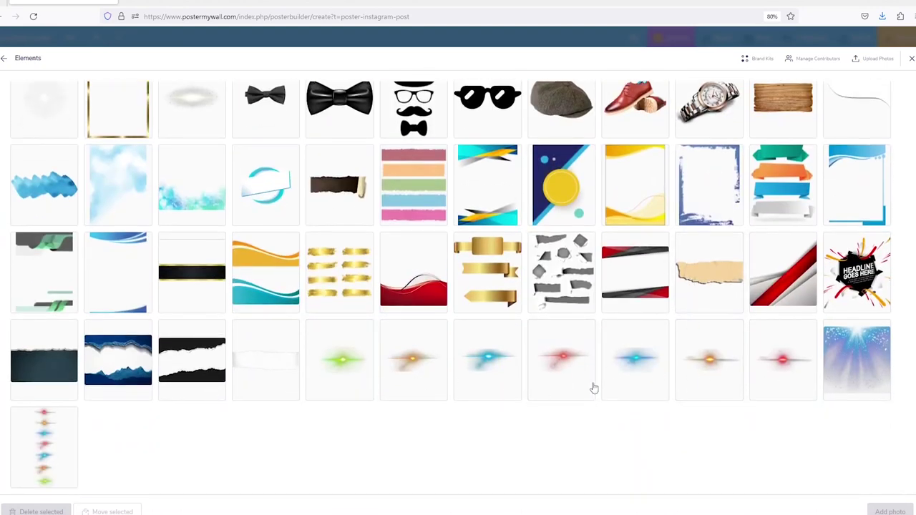
click(642, 365)
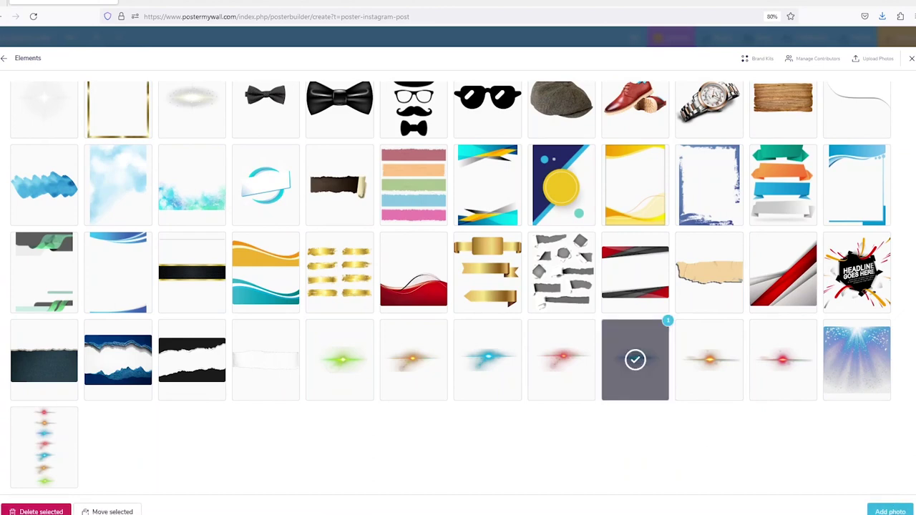
click(890, 512)
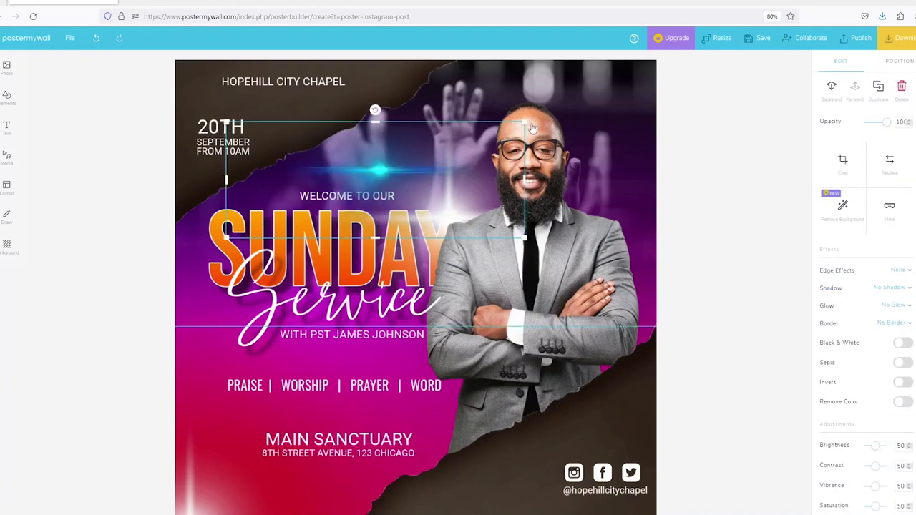
Move the blue glow onto the Service script and give it a lighter, fully opaque tint.
drag(374, 172, 225, 280)
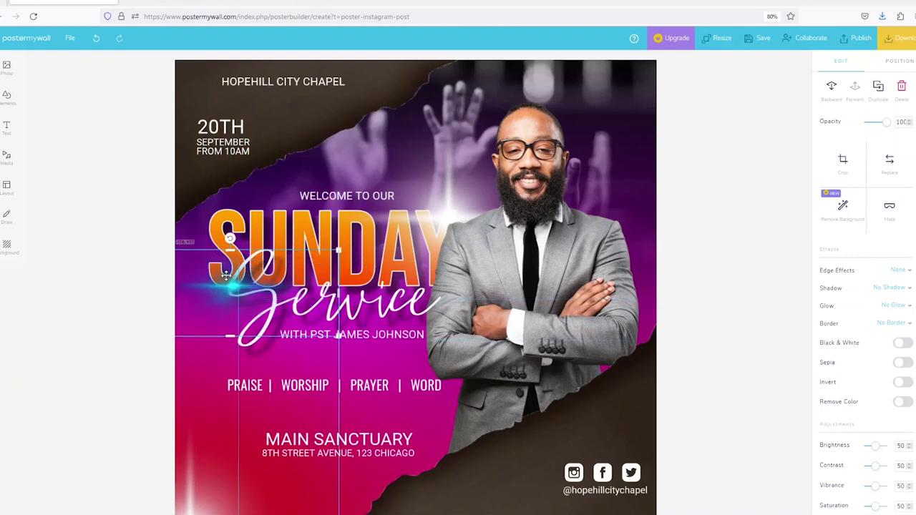
scroll(883, 419, down, 4)
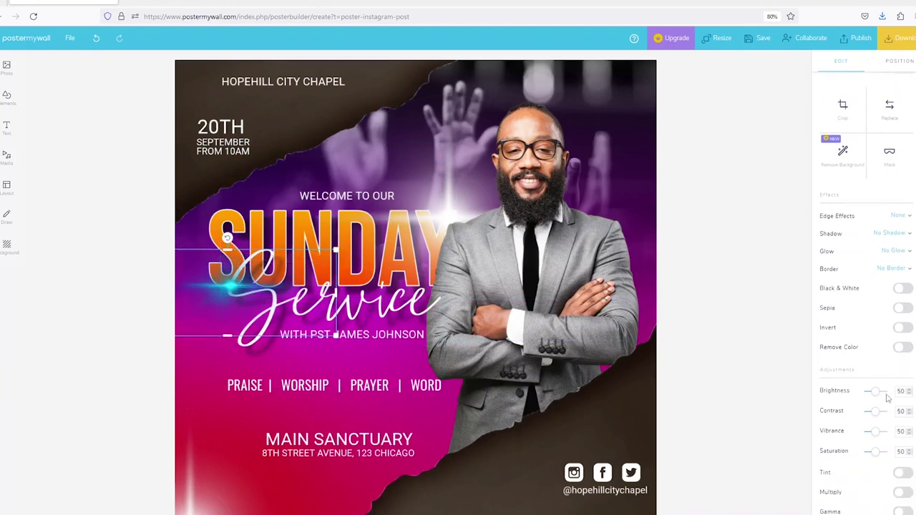
click(903, 367)
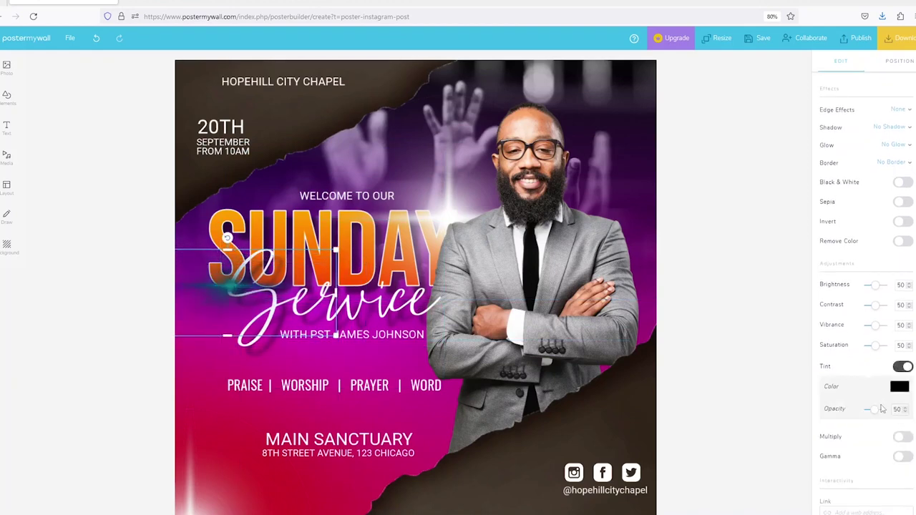
drag(877, 413, 900, 406)
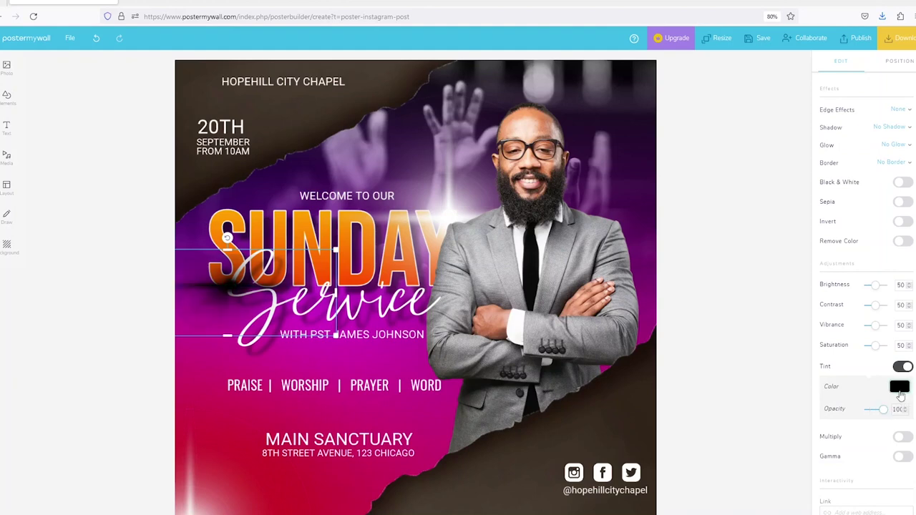
click(900, 387)
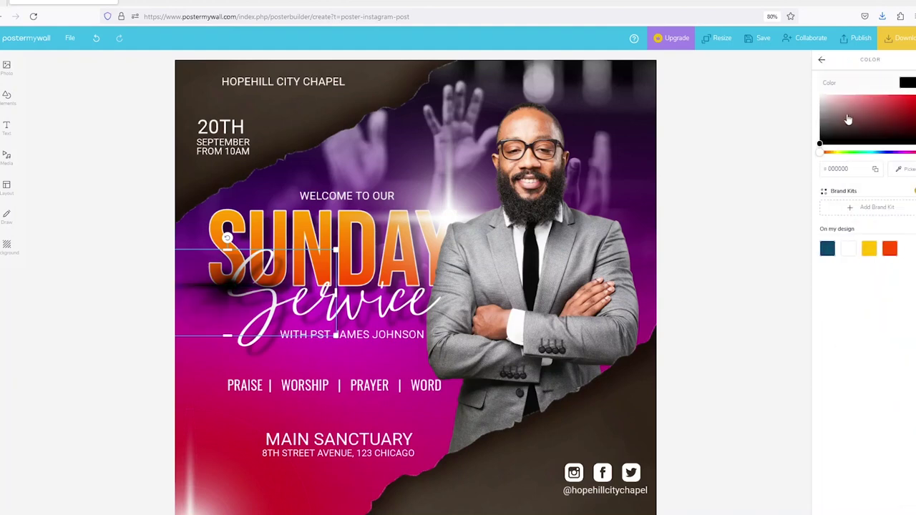
click(848, 119)
Give the glow an Oval edge fade, enlarge it and move it over the headline.
click(797, 74)
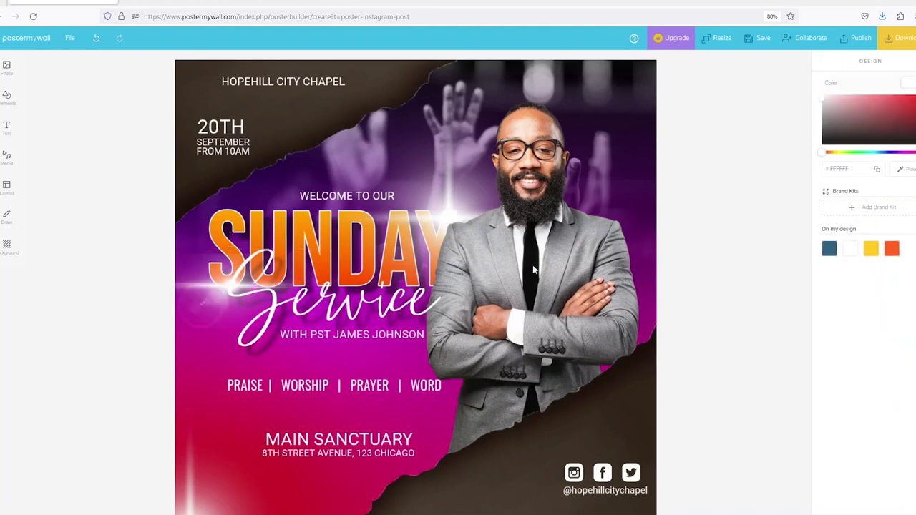
click(232, 301)
click(900, 276)
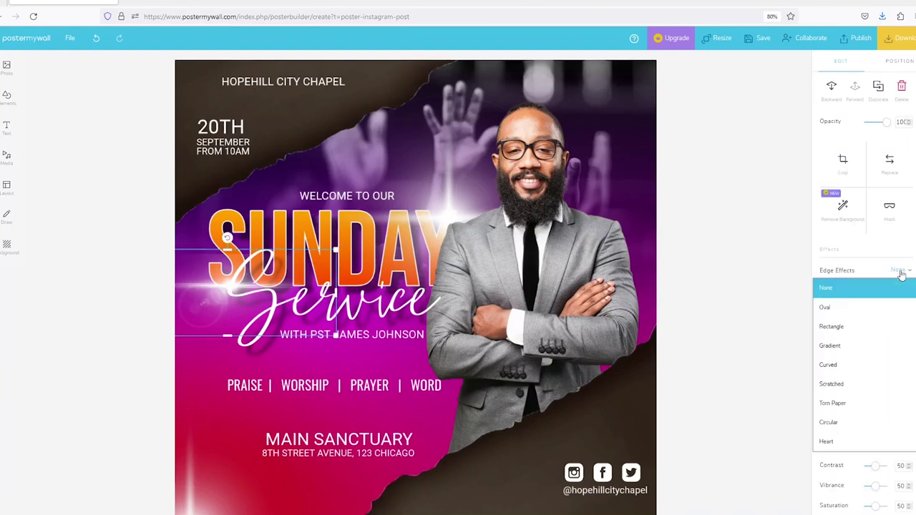
click(860, 309)
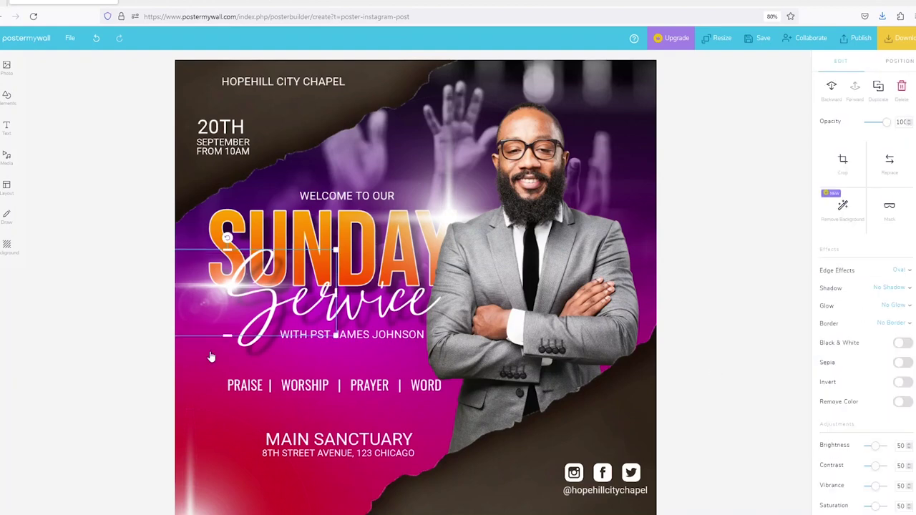
drag(336, 249, 470, 200)
drag(297, 266, 244, 296)
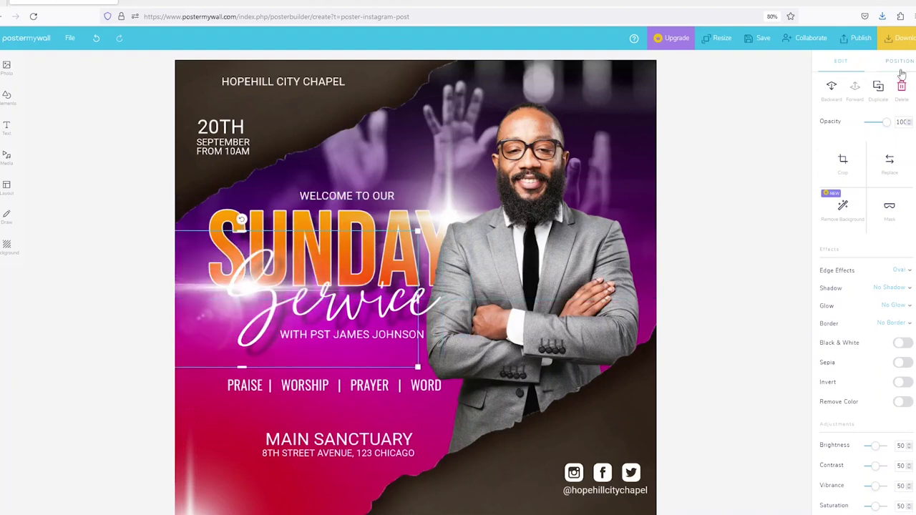
Move the glow one layer back and tilt the streak to a diagonal angle.
click(832, 91)
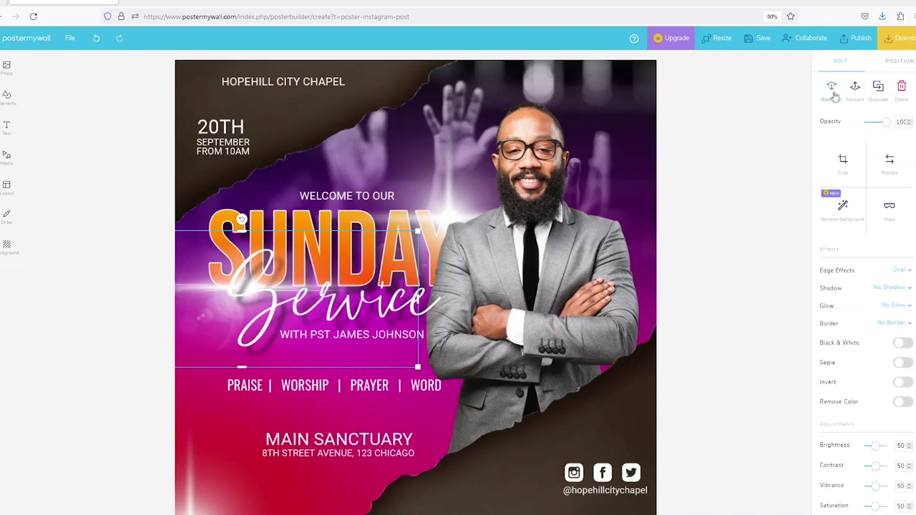
click(832, 91)
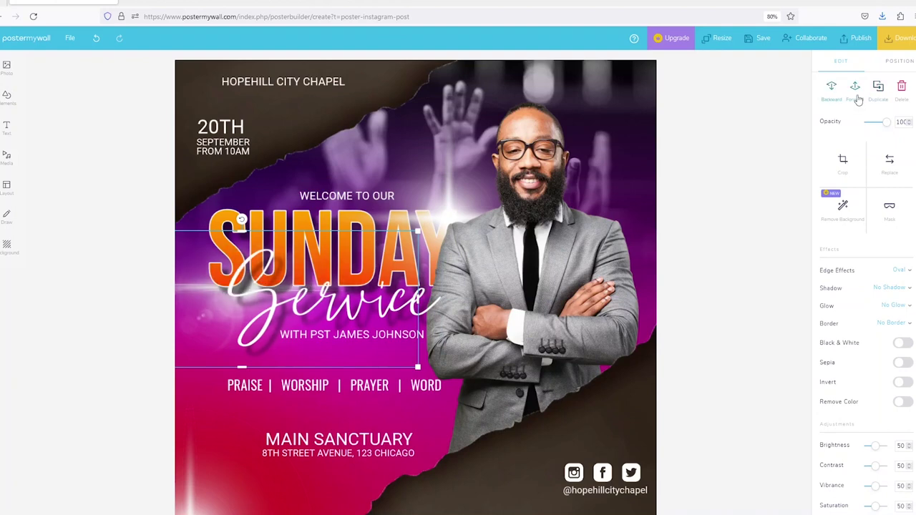
click(857, 96)
drag(336, 226, 651, 171)
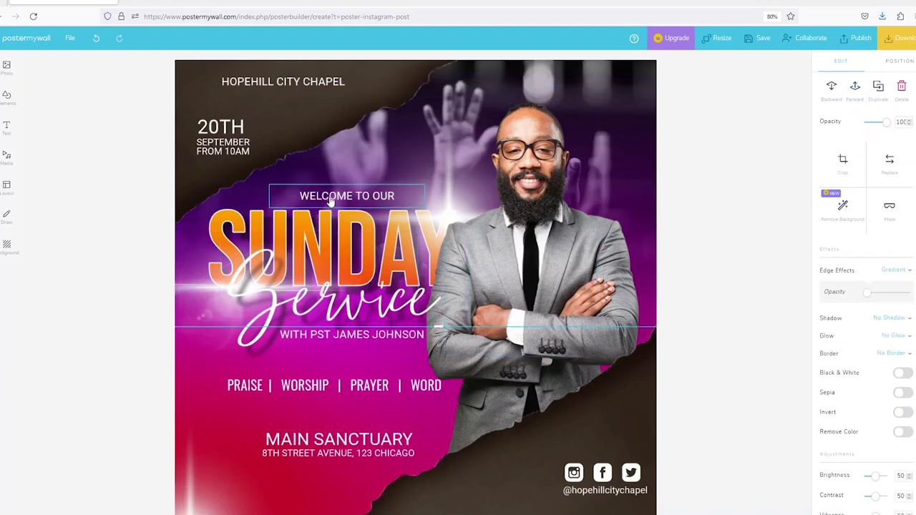
Add the hexagon outline and wireframe grid images from My Photos, then reposition and enlarge the grid.
mouse_move(7, 65)
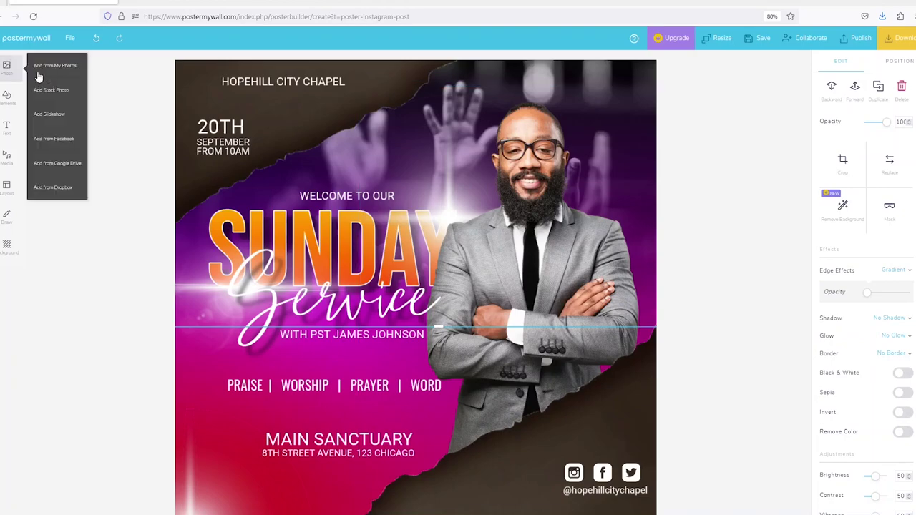
click(54, 72)
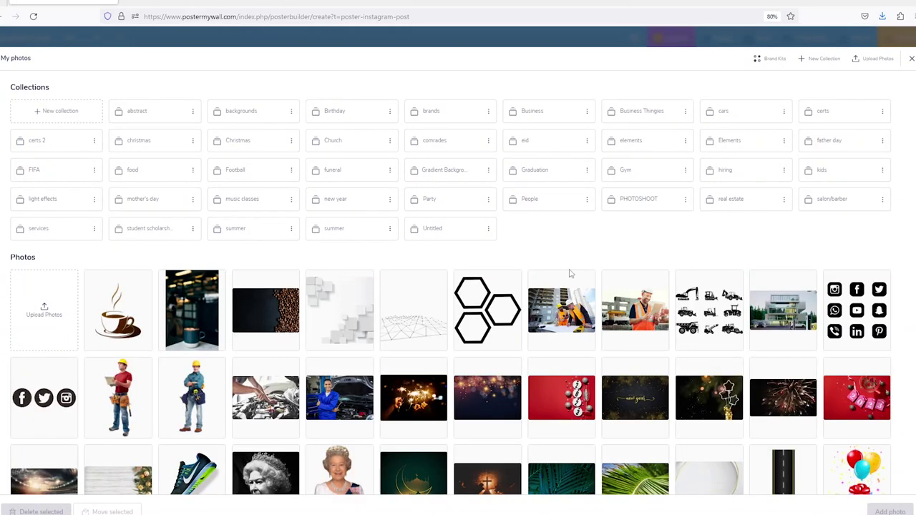
click(473, 315)
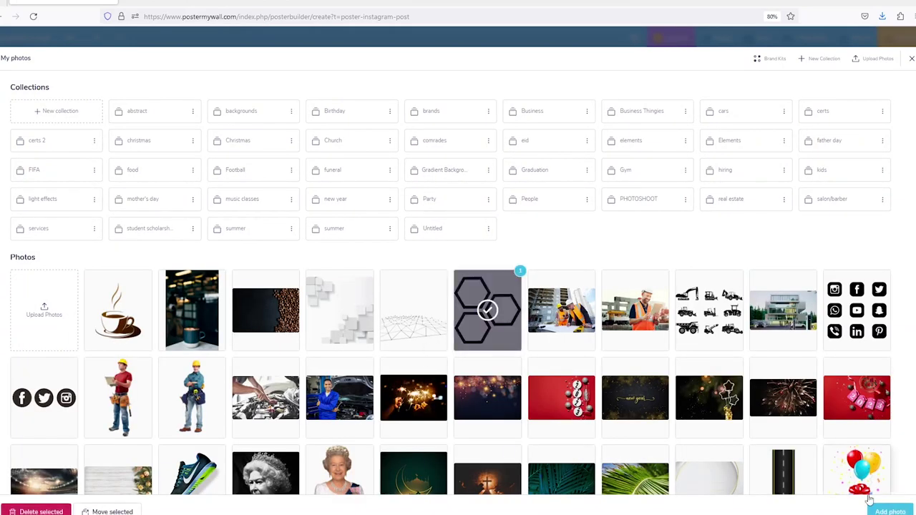
click(415, 334)
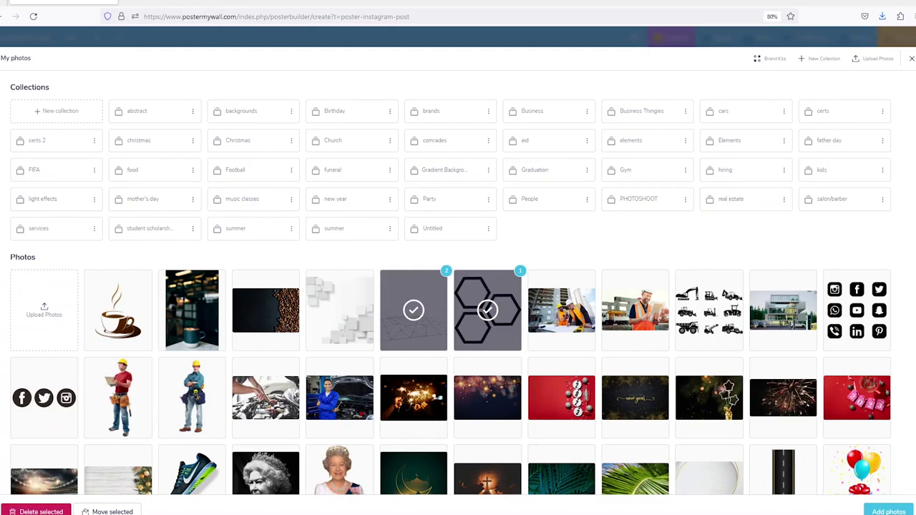
click(888, 512)
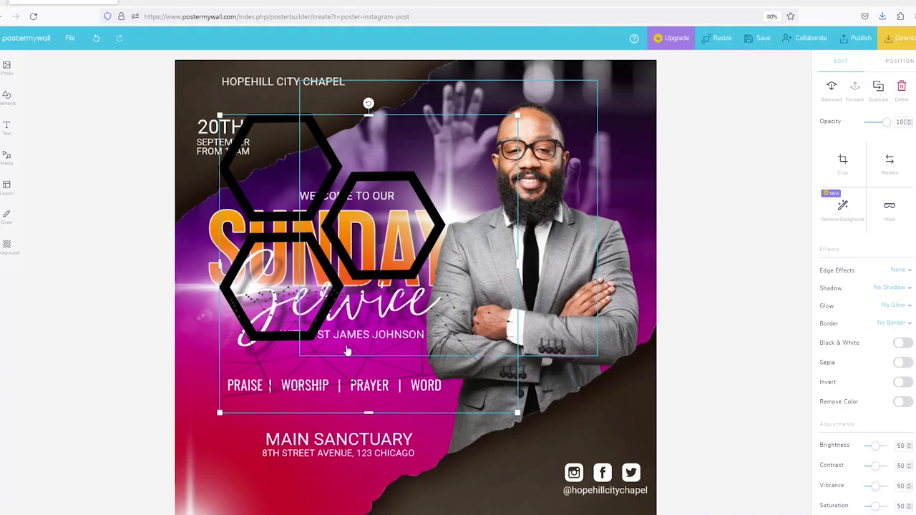
drag(322, 414, 268, 451)
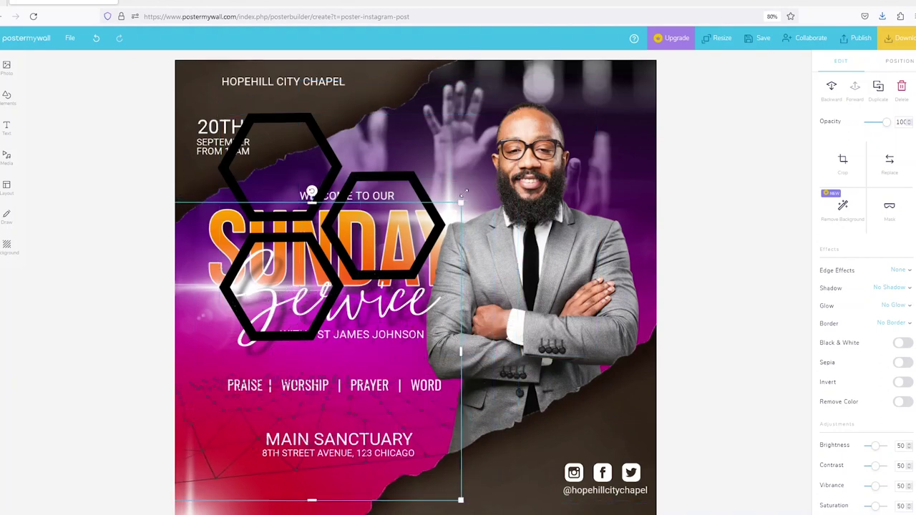
drag(461, 204, 659, 67)
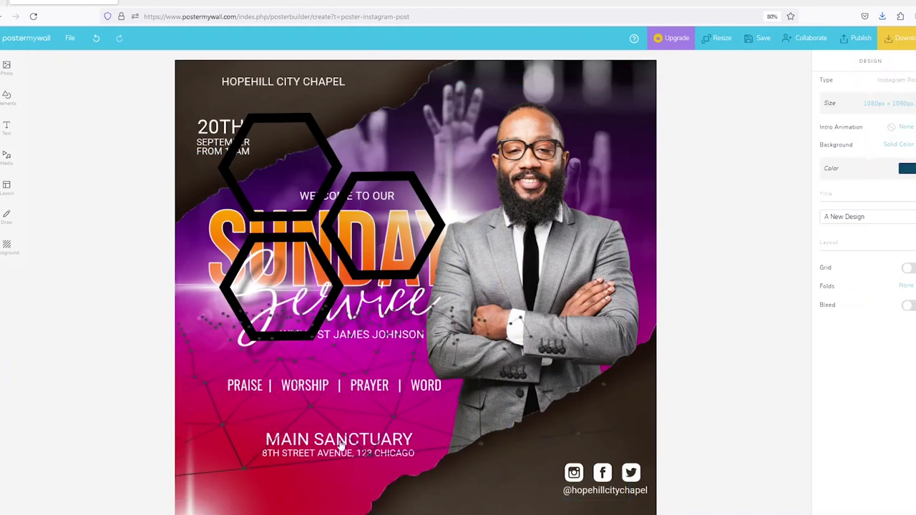
Tint the grid image white at full tint strength and fade it to 30% opacity.
drag(223, 429, 216, 472)
scroll(907, 410, down, 2)
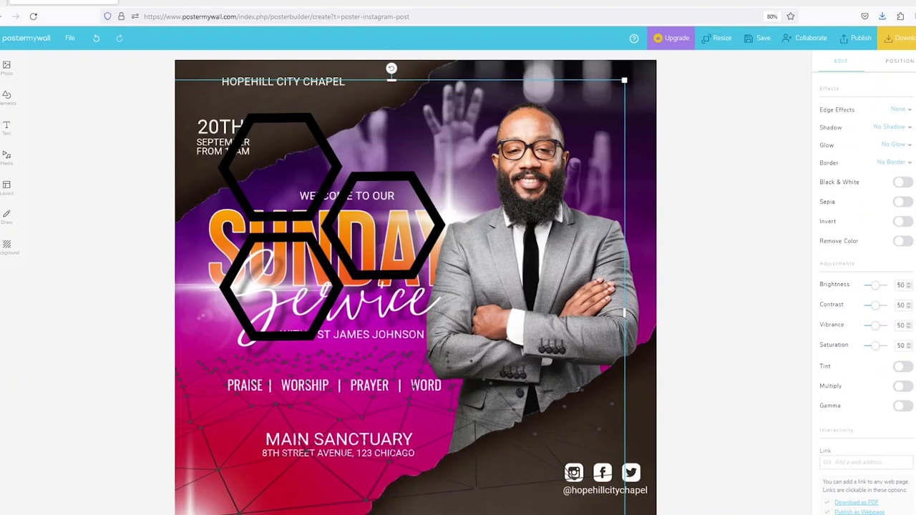
click(903, 367)
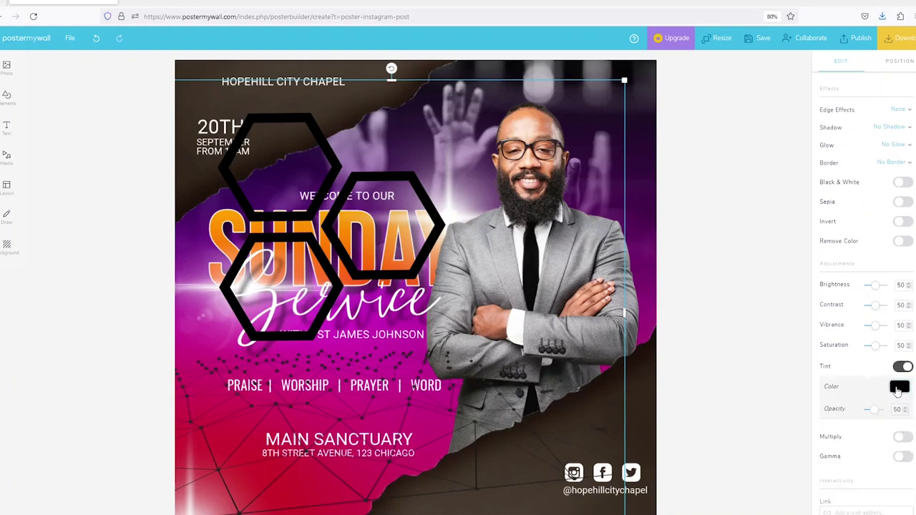
click(900, 384)
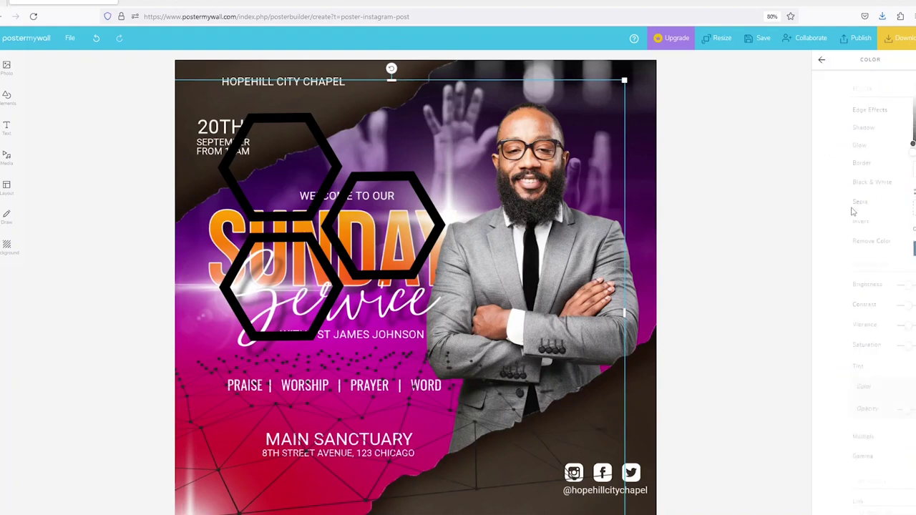
click(821, 60)
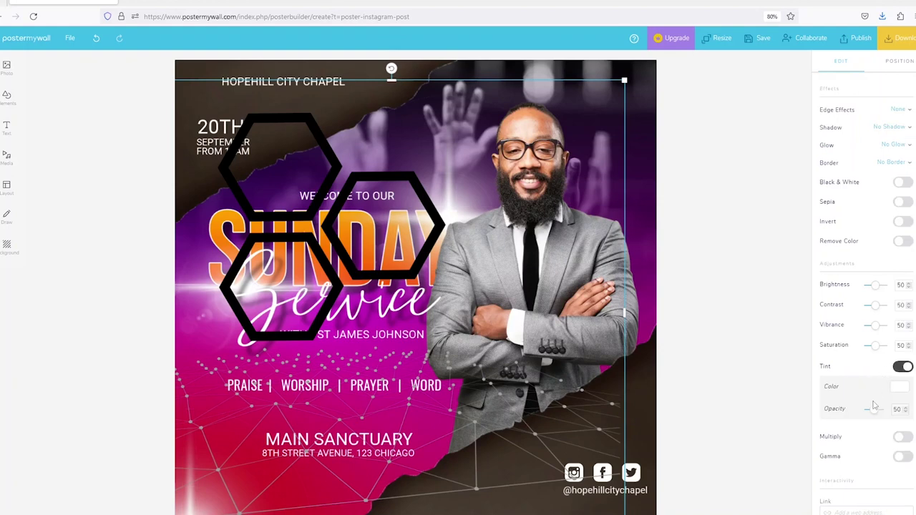
drag(875, 414, 903, 407)
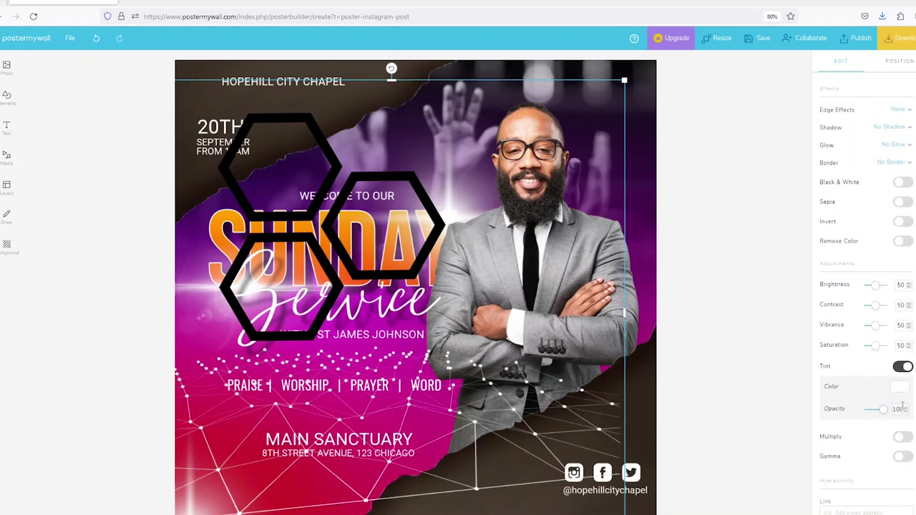
click(731, 392)
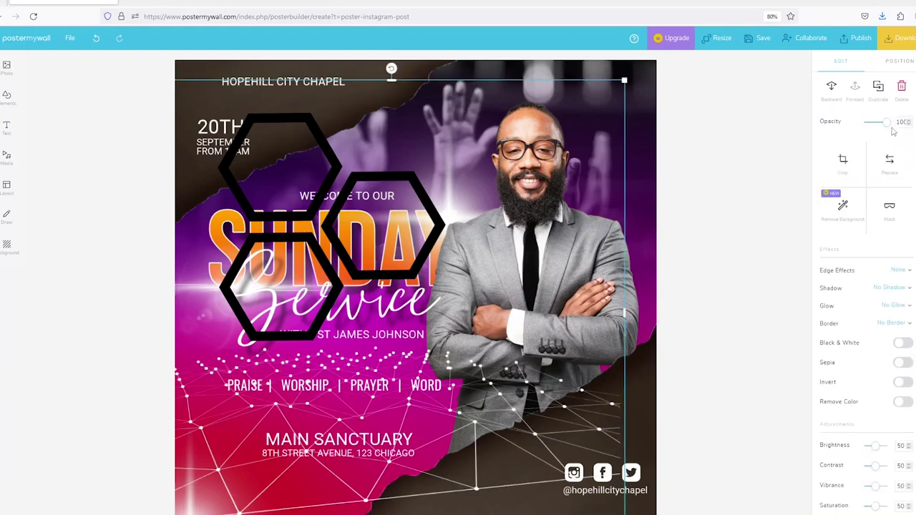
drag(889, 125, 874, 128)
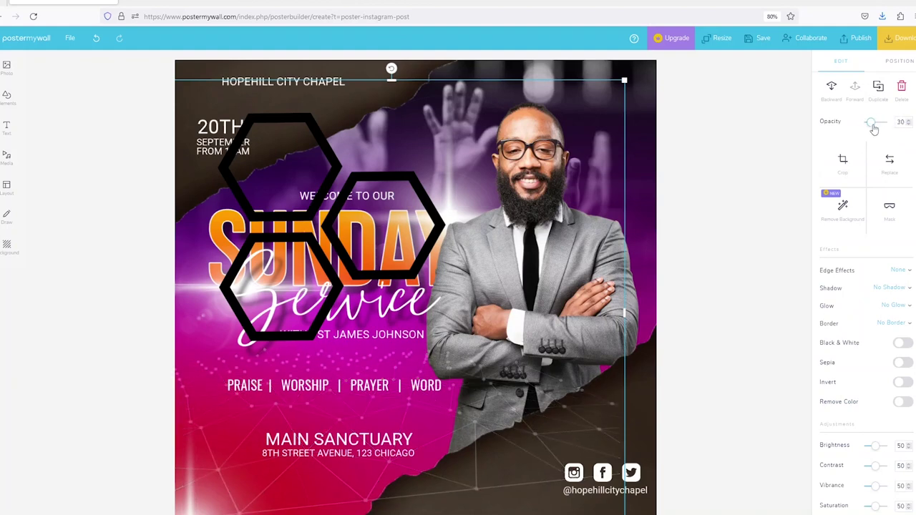
click(842, 204)
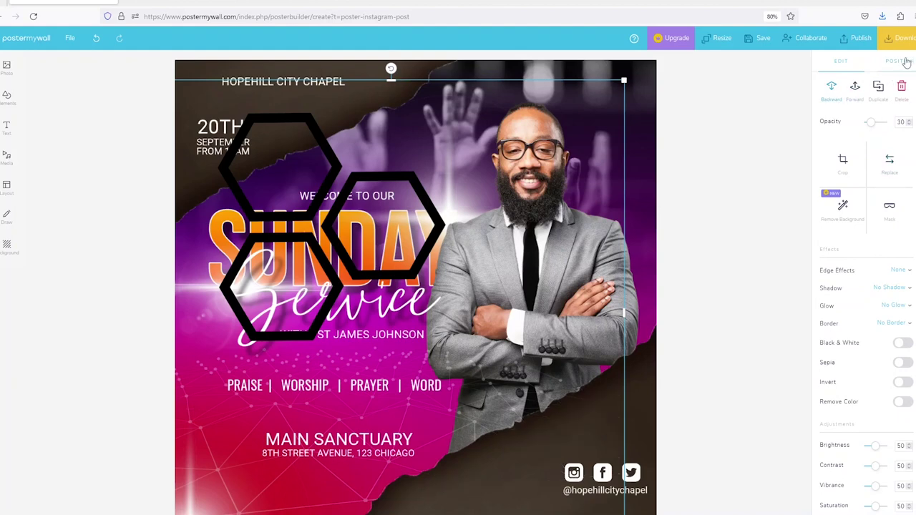
Layer the grid just above the background and nudge the PRAISE | WORSHIP | PRAYER | WORD line up.
click(906, 62)
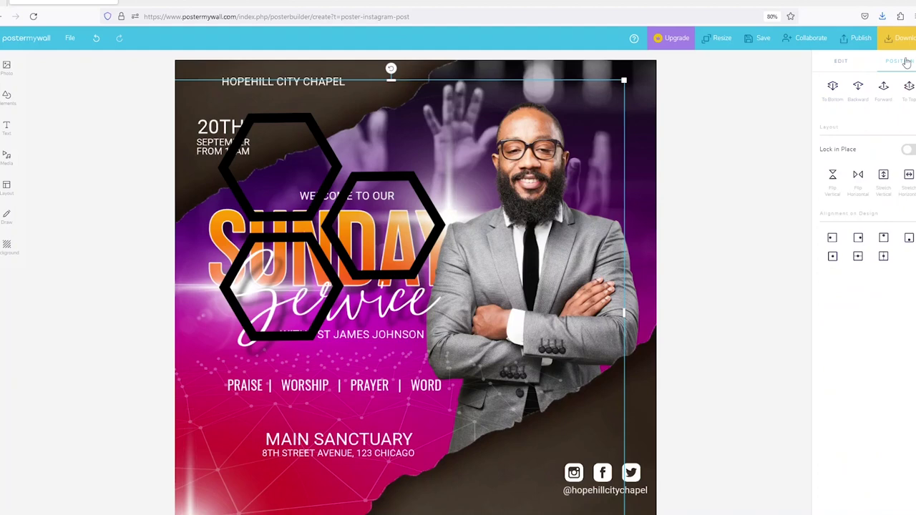
click(833, 89)
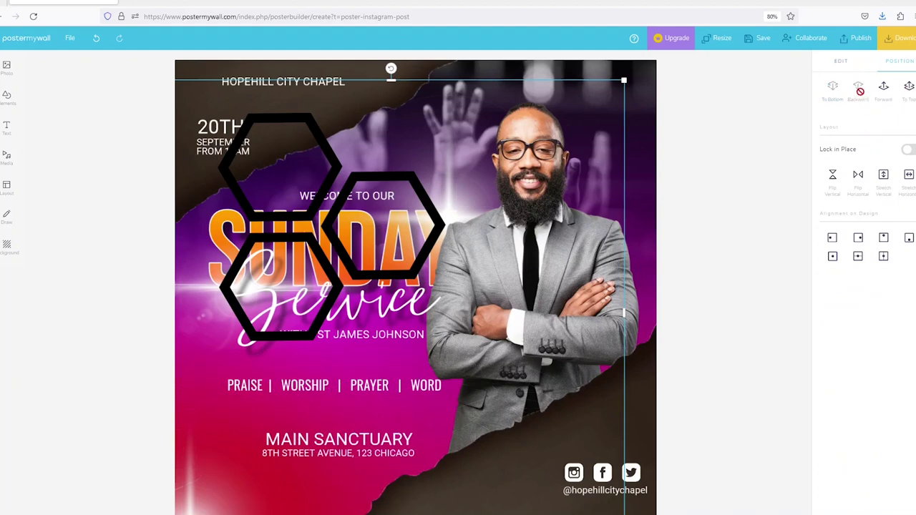
click(884, 90)
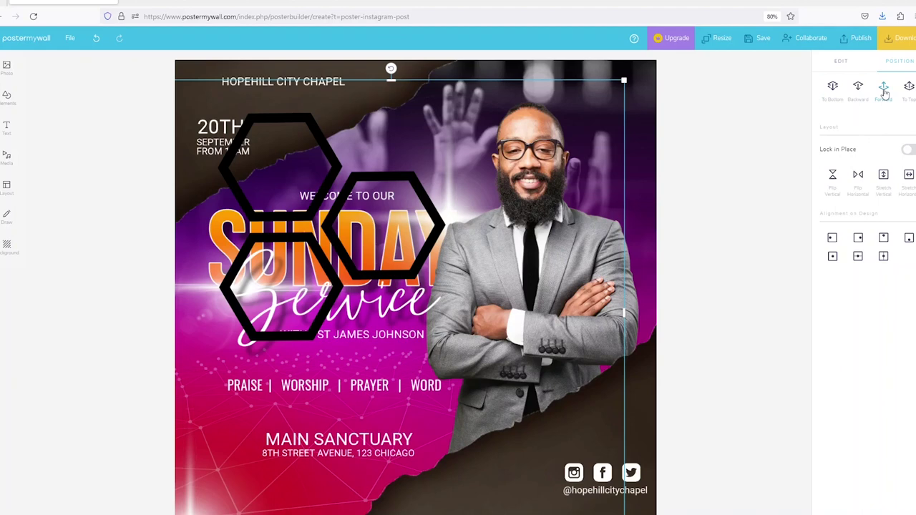
click(710, 343)
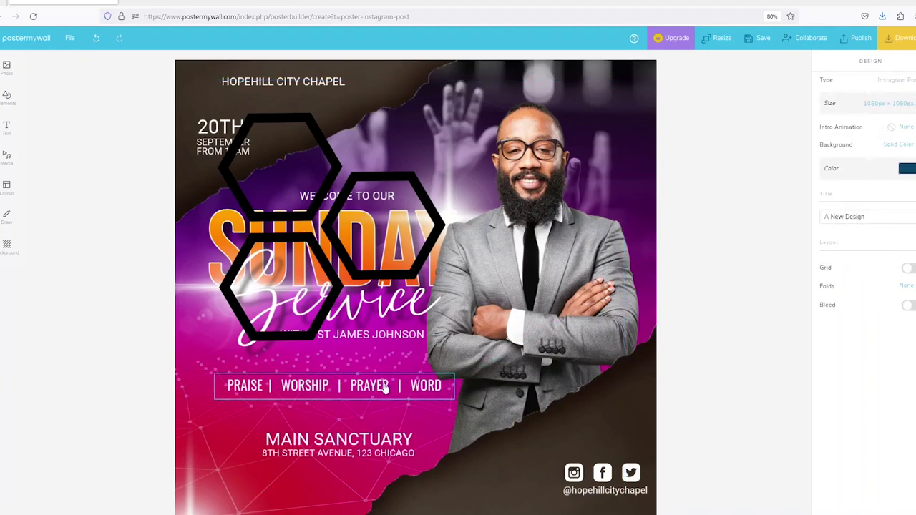
drag(388, 384, 384, 379)
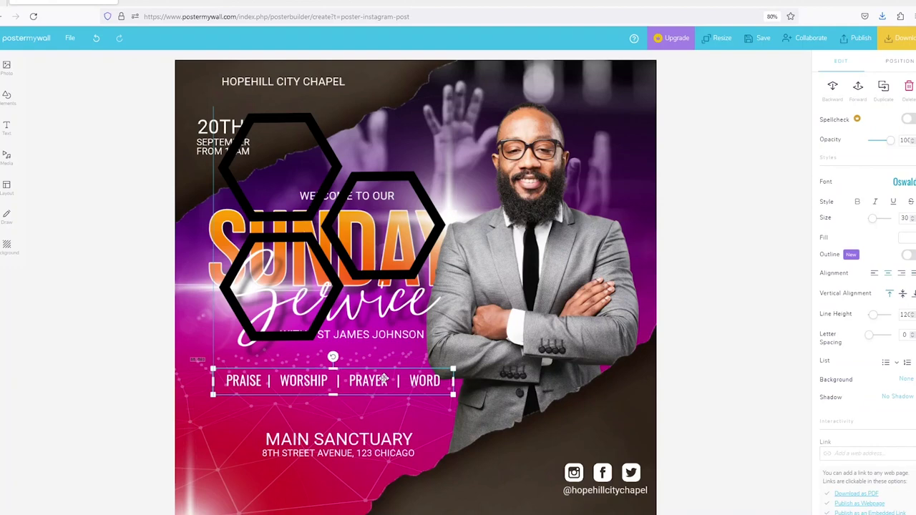
Shrink the hexagon cluster and place it in the flyer's top-right corner.
click(730, 255)
click(324, 155)
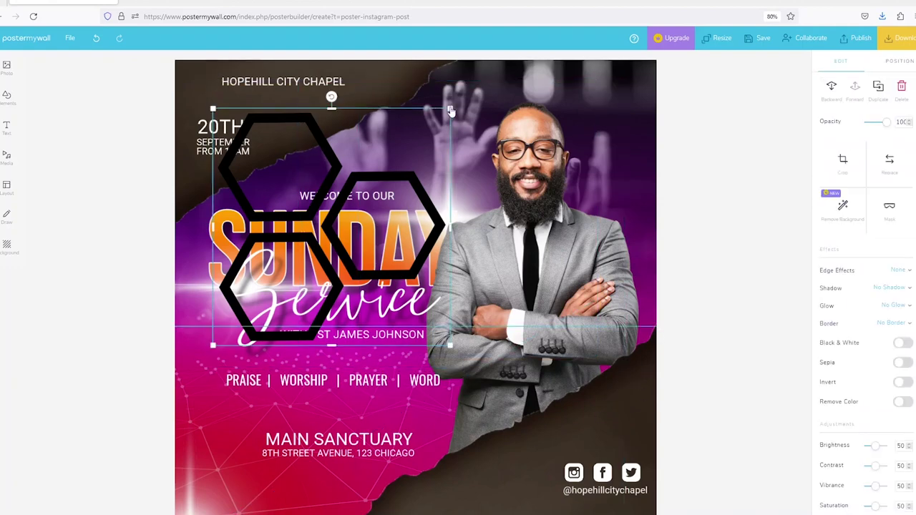
drag(450, 109, 293, 265)
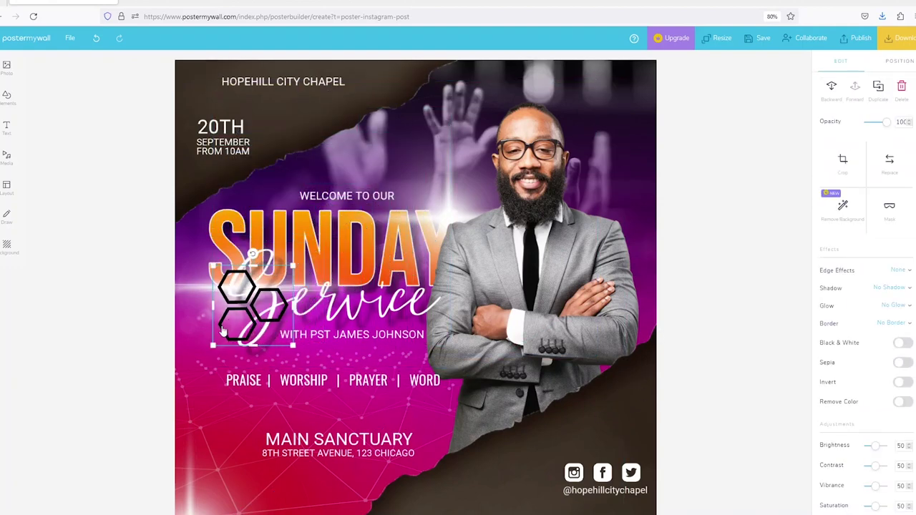
drag(228, 328, 417, 161)
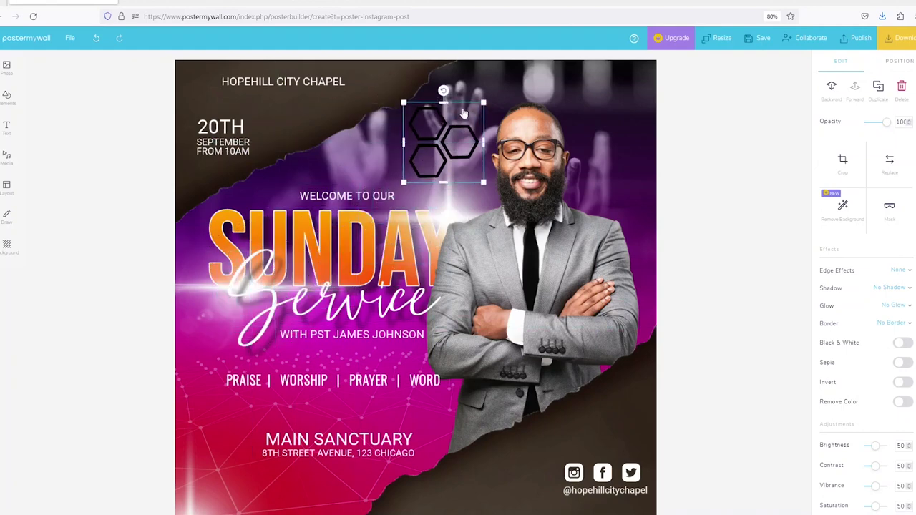
drag(483, 103, 460, 119)
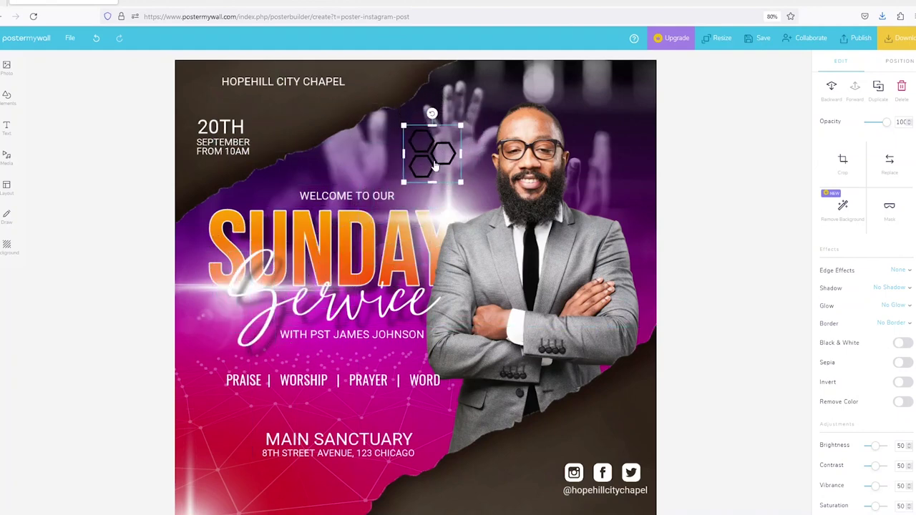
drag(432, 149, 496, 127)
drag(602, 104, 628, 100)
Tint the hexagons white and save the design with Ctrl+S.
scroll(896, 340, down, 2)
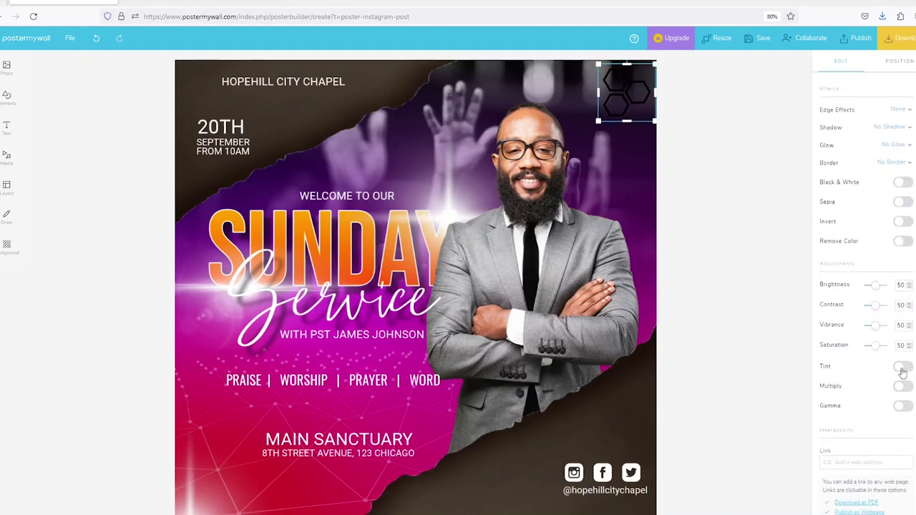
click(901, 368)
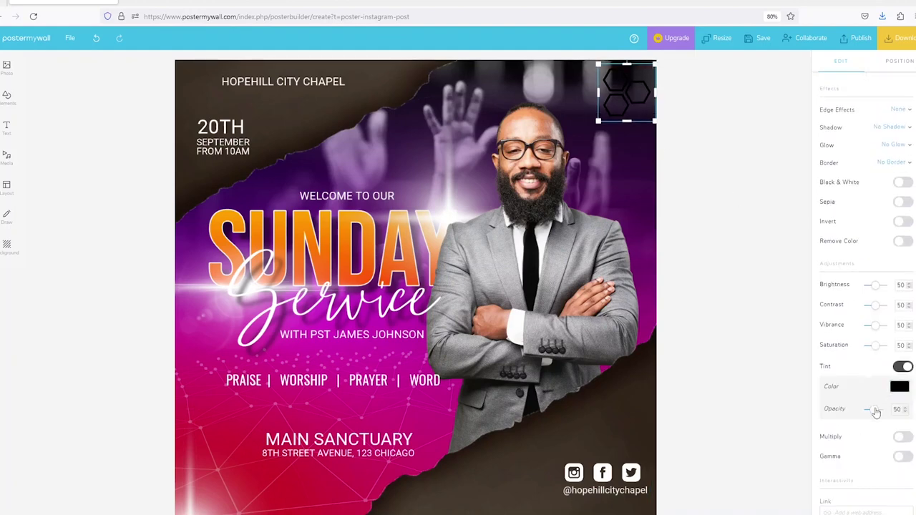
click(899, 386)
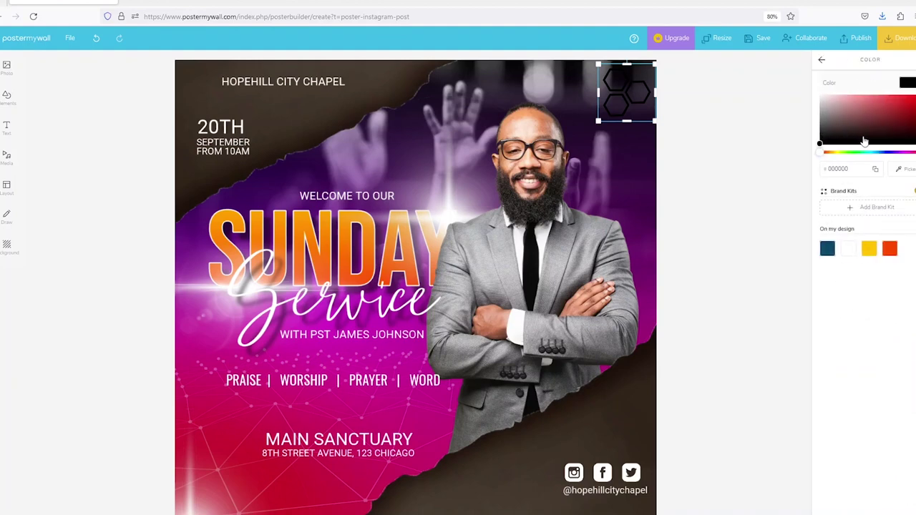
click(853, 123)
click(820, 95)
click(722, 178)
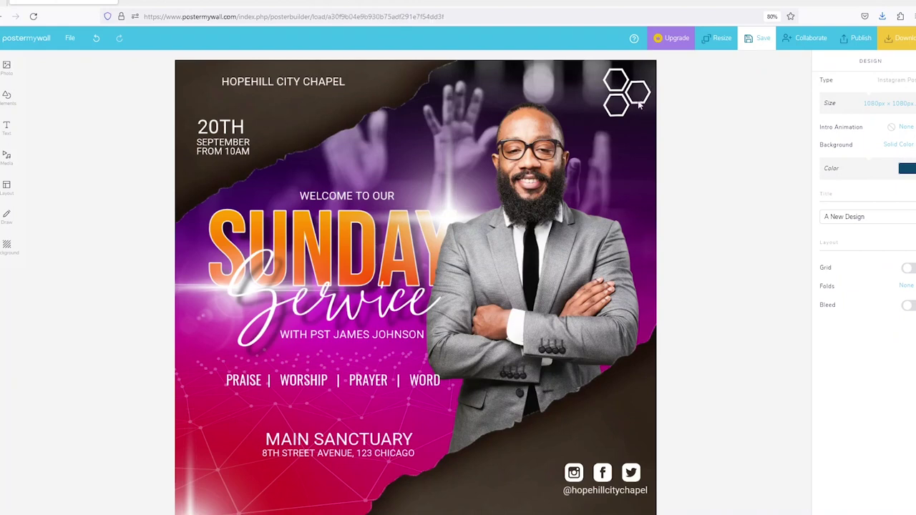
key(ctrl+s)
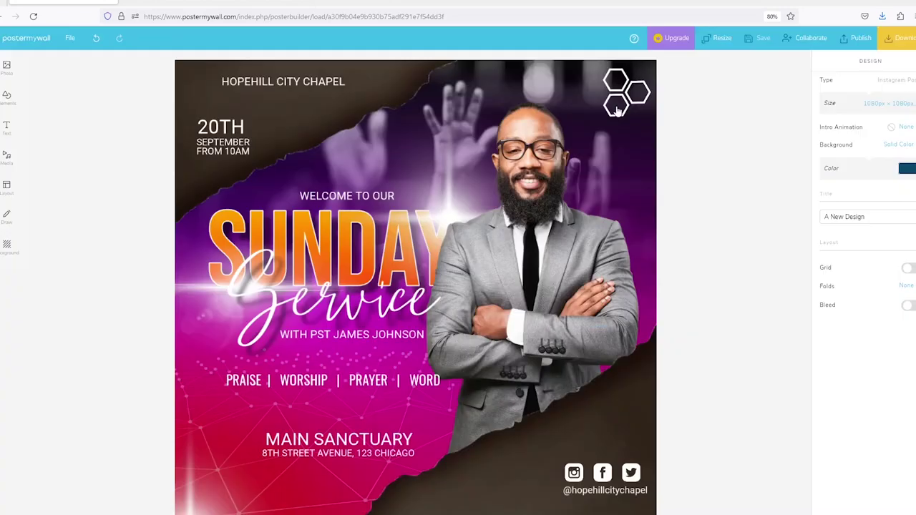
click(616, 109)
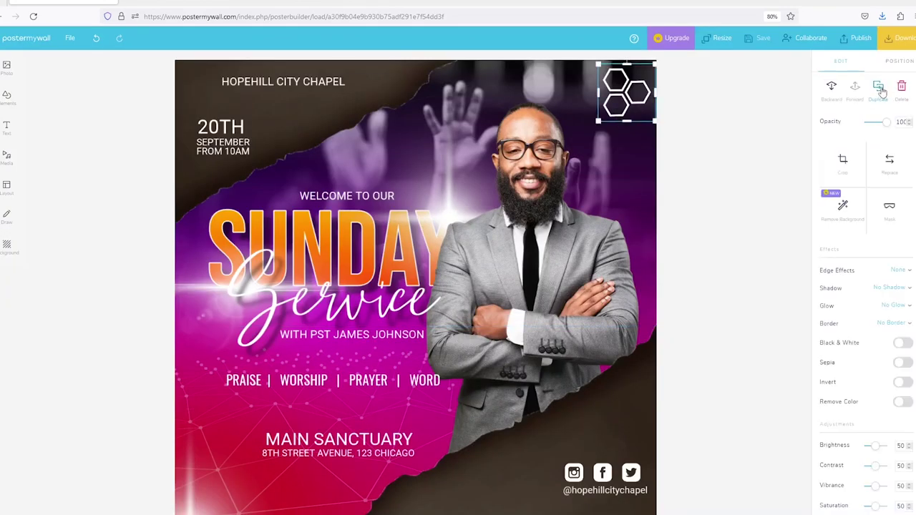
Duplicate the hexagon logo, place the small copy beside HOPEHILL CITY CHAPEL and flip it horizontally.
click(883, 91)
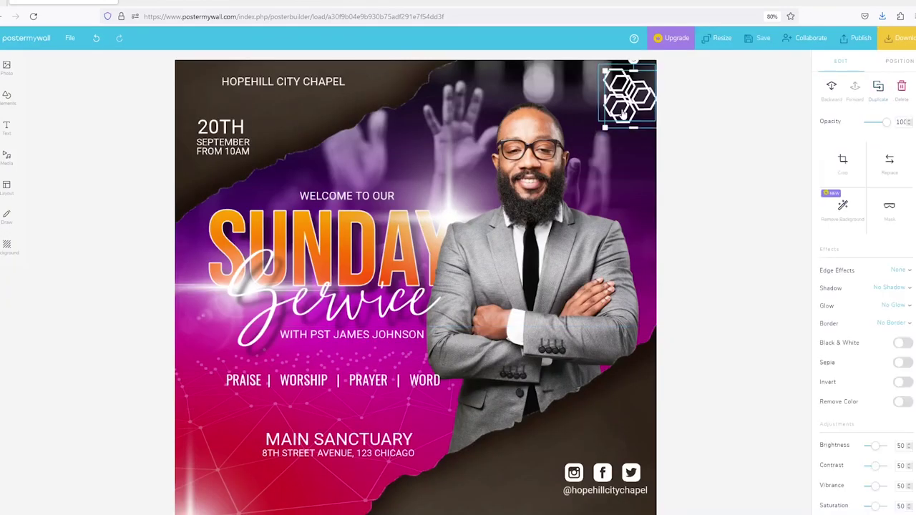
drag(624, 115, 205, 85)
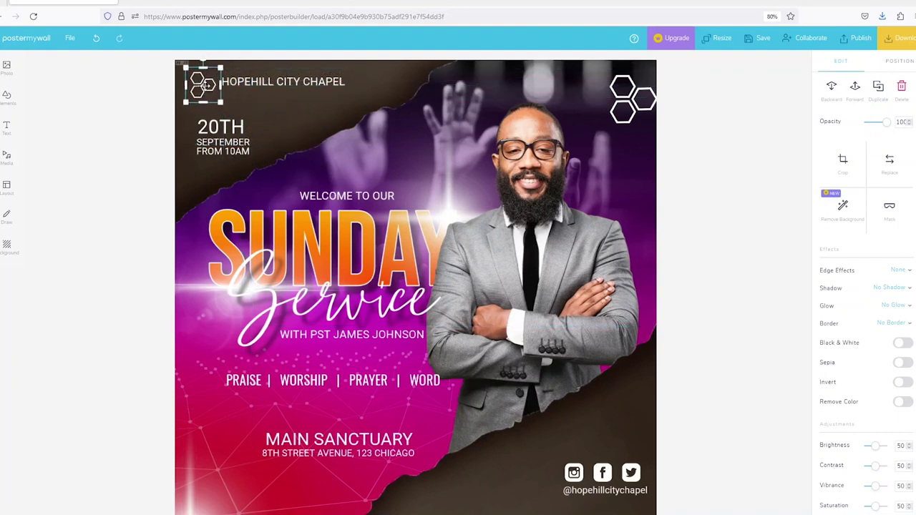
click(898, 61)
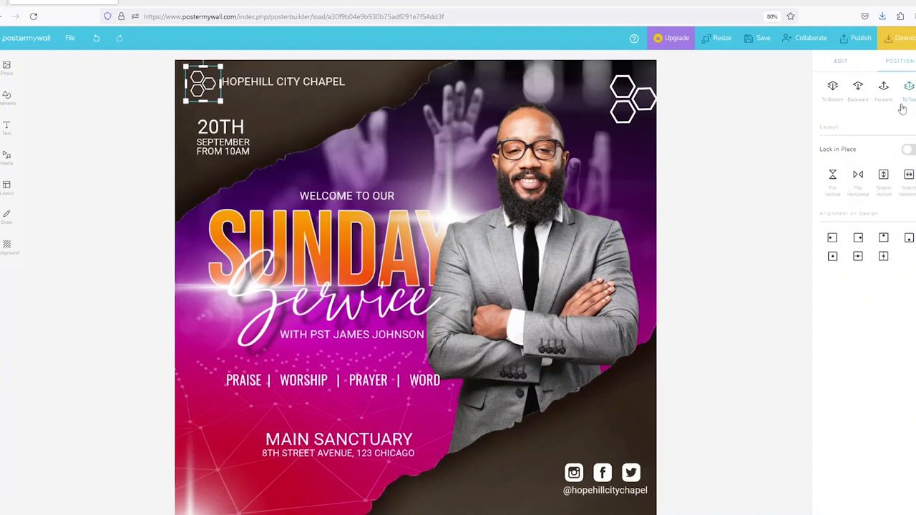
click(857, 174)
Nudge the HOPEHILL CITY CHAPEL text slightly left and clear the selection.
click(268, 83)
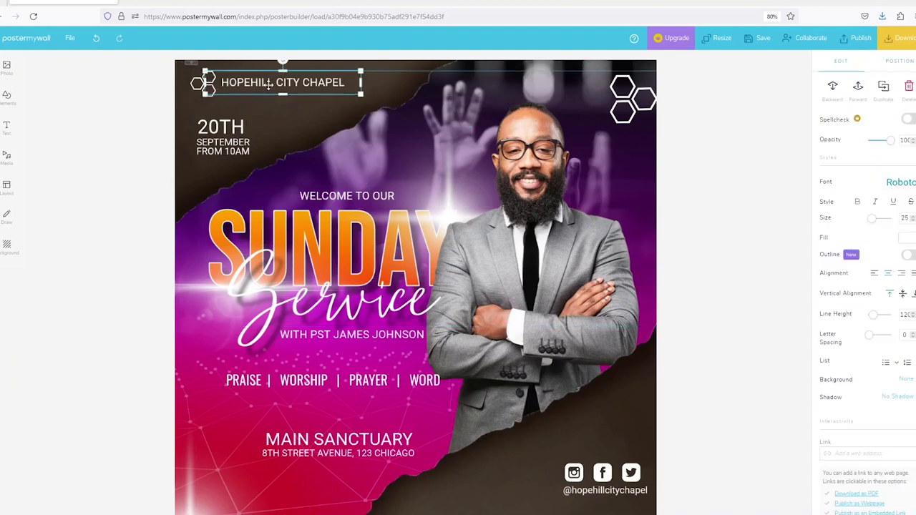
drag(269, 84, 264, 85)
click(283, 138)
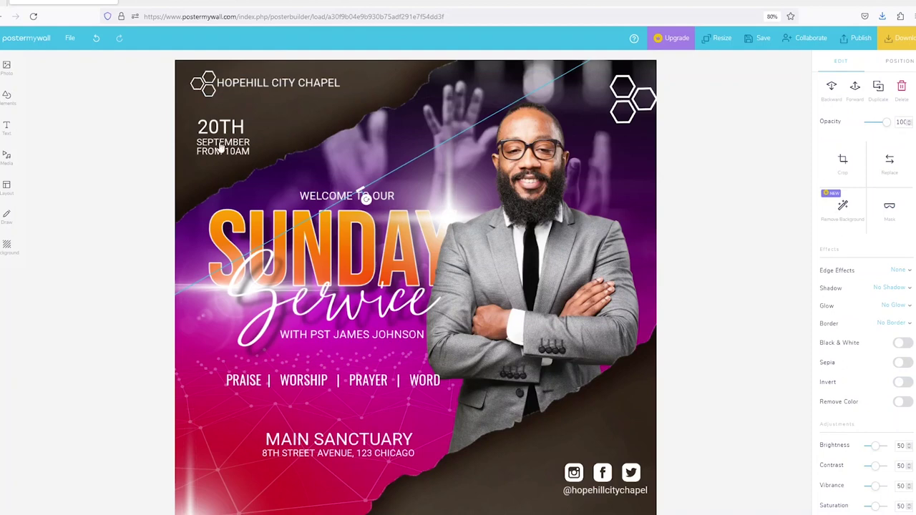
click(748, 90)
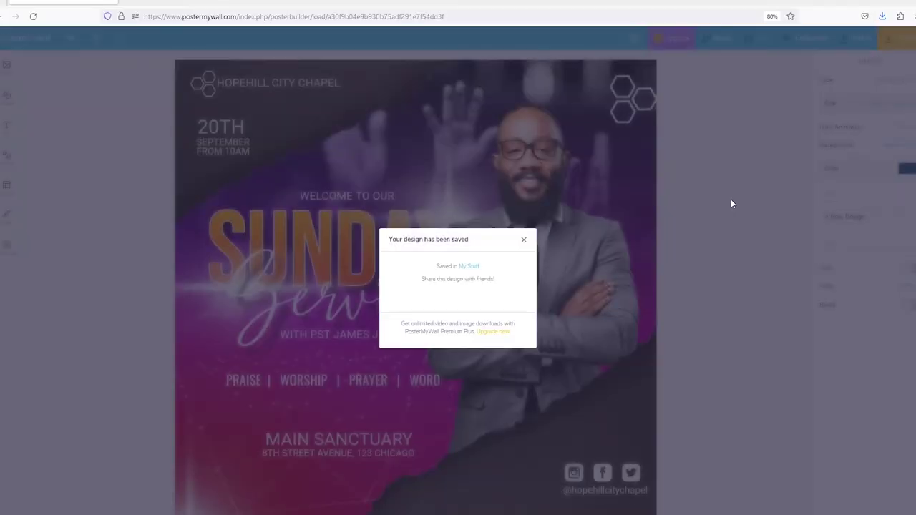
Dismiss the design-saved confirmation and bring up the flyer's Download options.
click(523, 242)
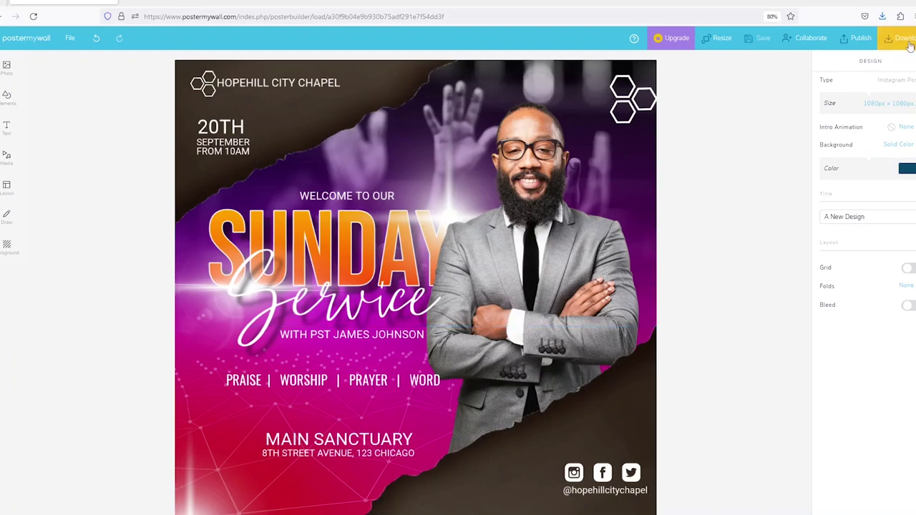
click(900, 39)
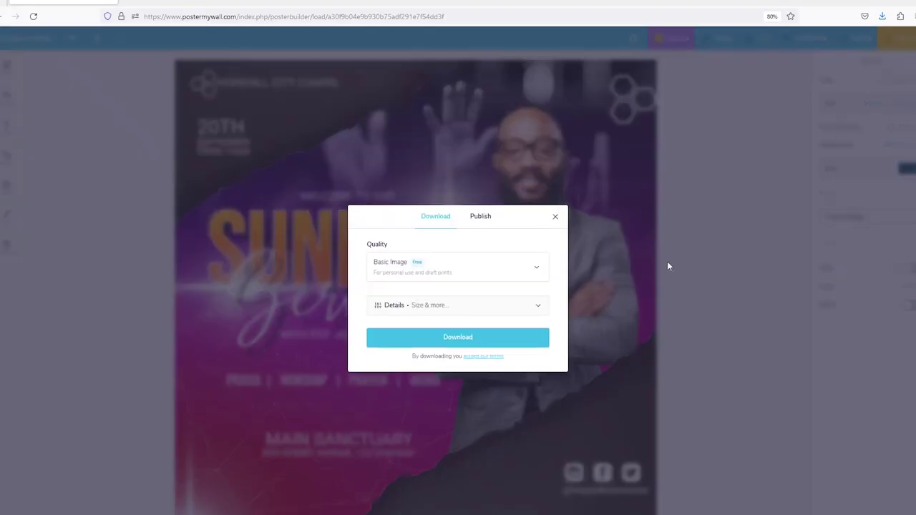
Download the flyer as a free Basic Image JPG and dismiss the confirmation.
click(538, 272)
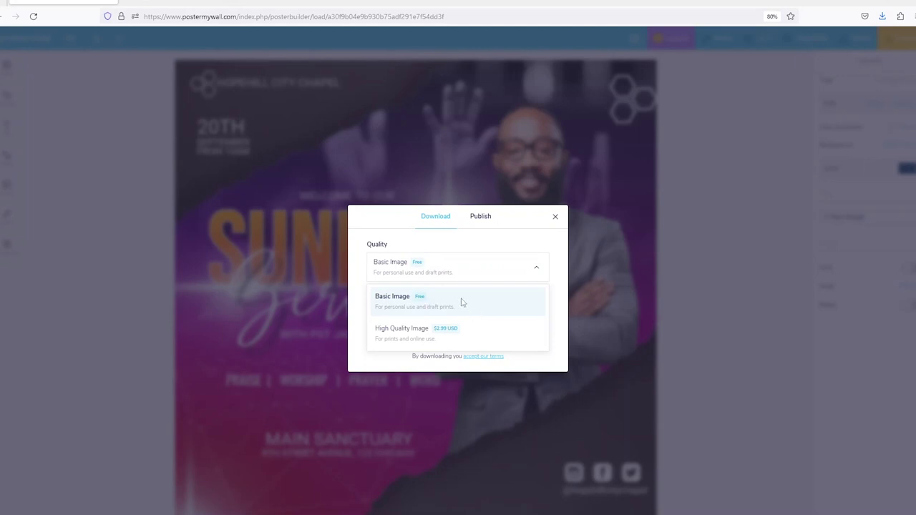
click(538, 266)
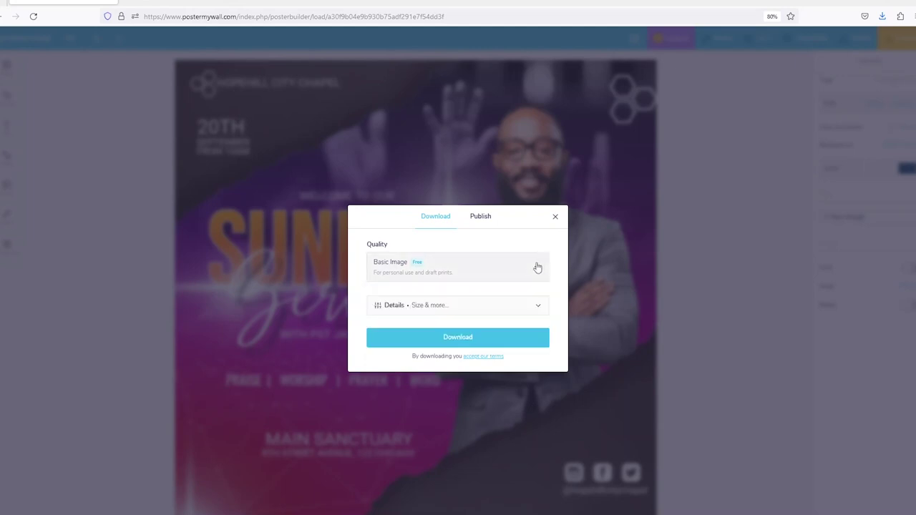
click(535, 269)
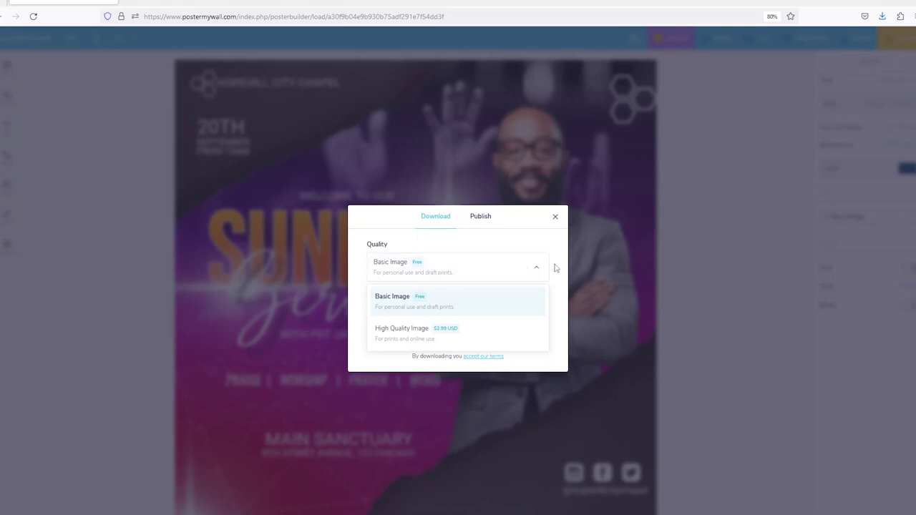
click(548, 267)
click(538, 269)
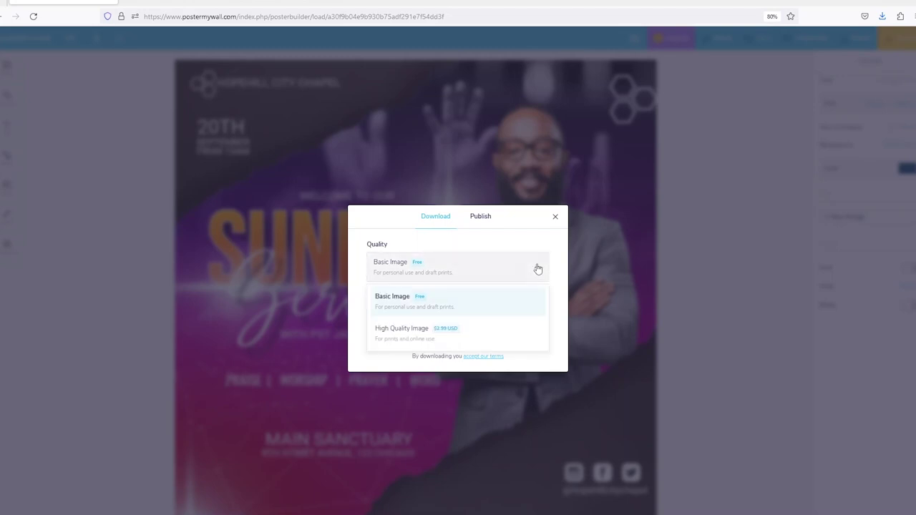
click(538, 269)
click(539, 271)
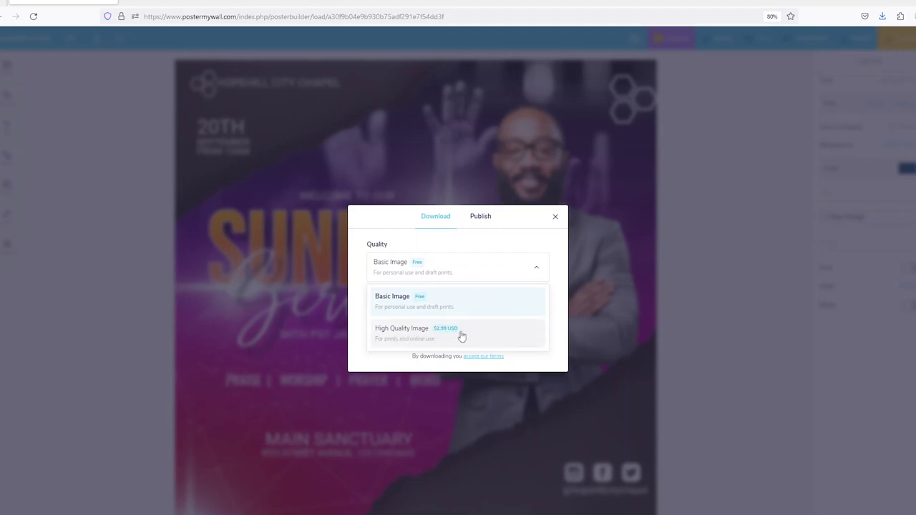
click(537, 268)
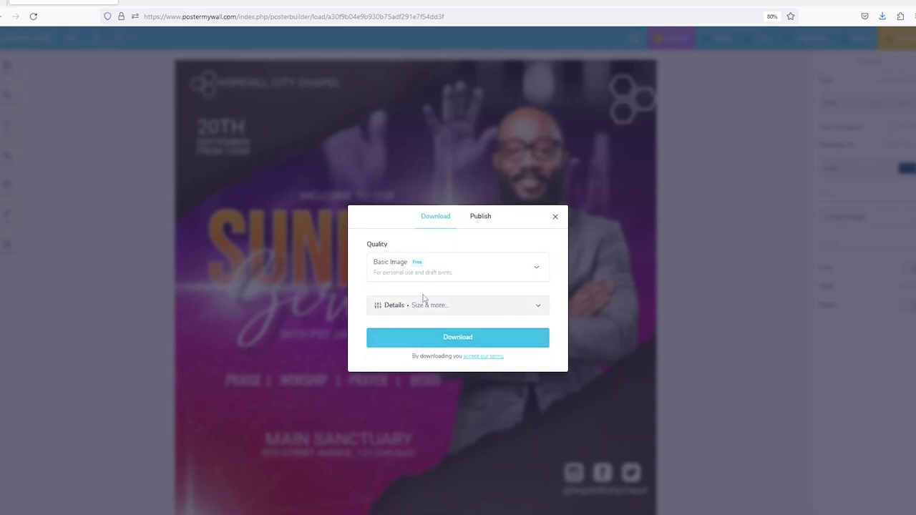
click(459, 339)
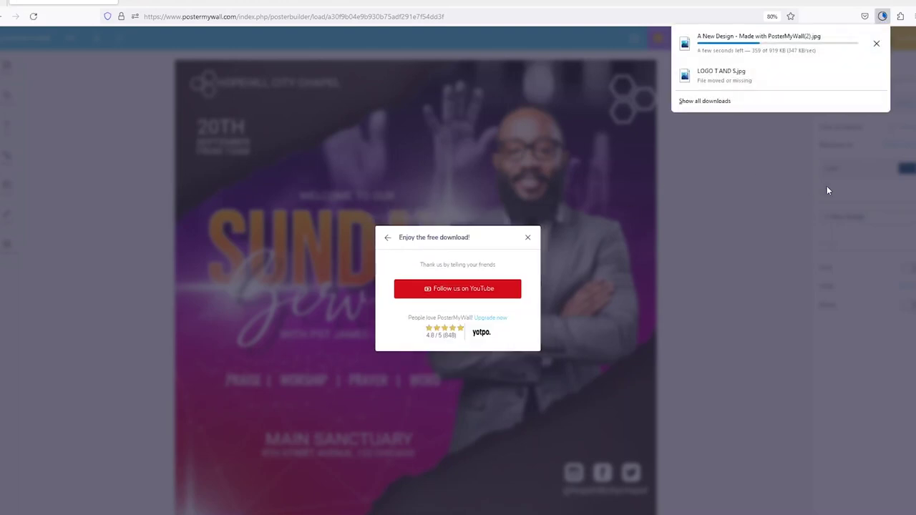
click(757, 226)
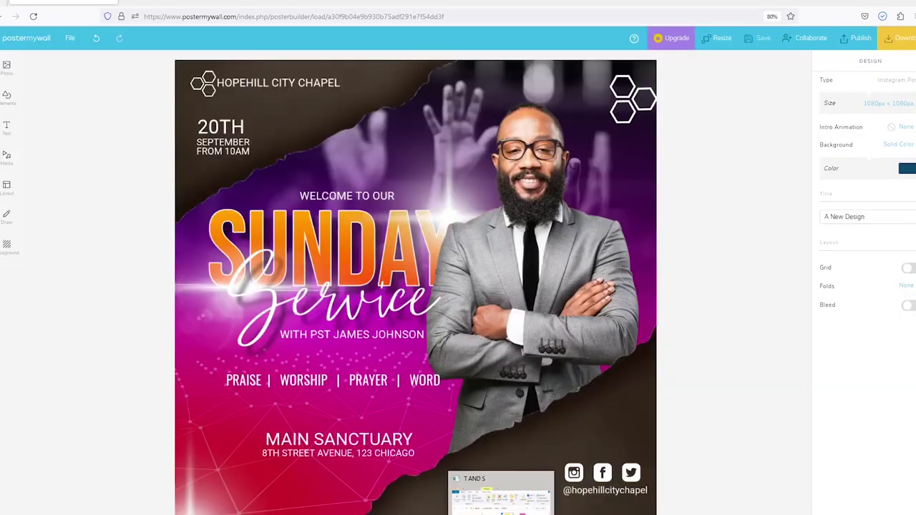
In File Explorer's Downloads folder, select 'A New Design - Made with PosterMyWall(2)'.
click(501, 514)
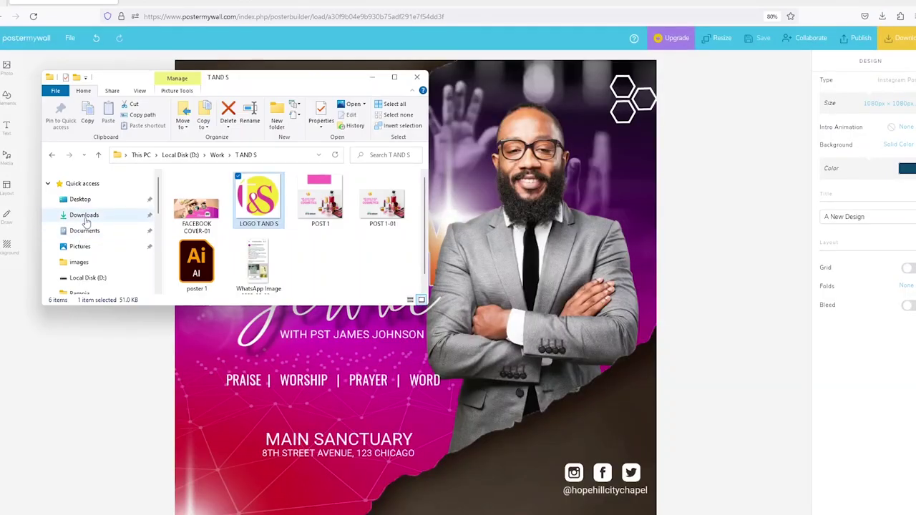
click(84, 217)
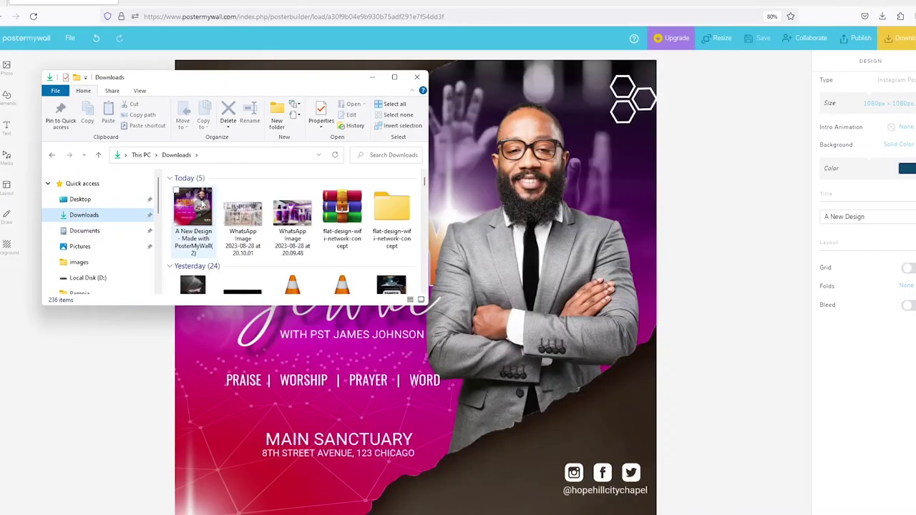
click(197, 207)
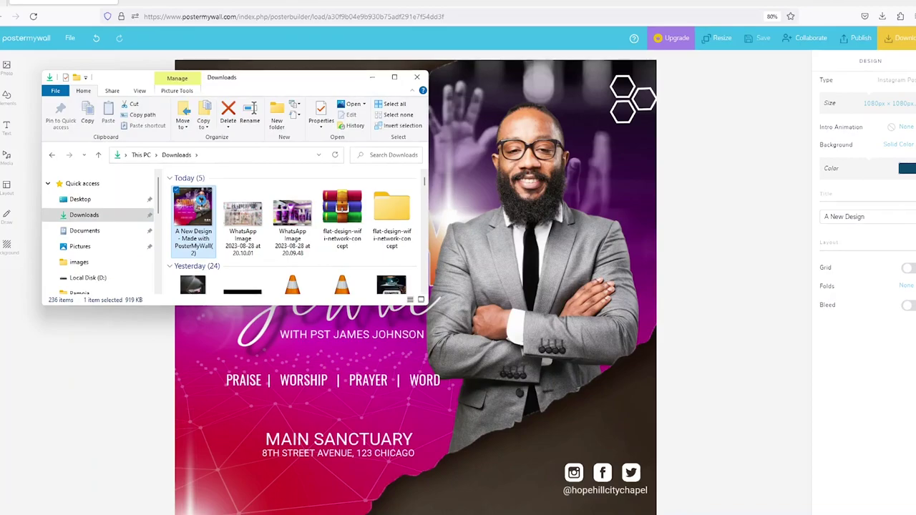